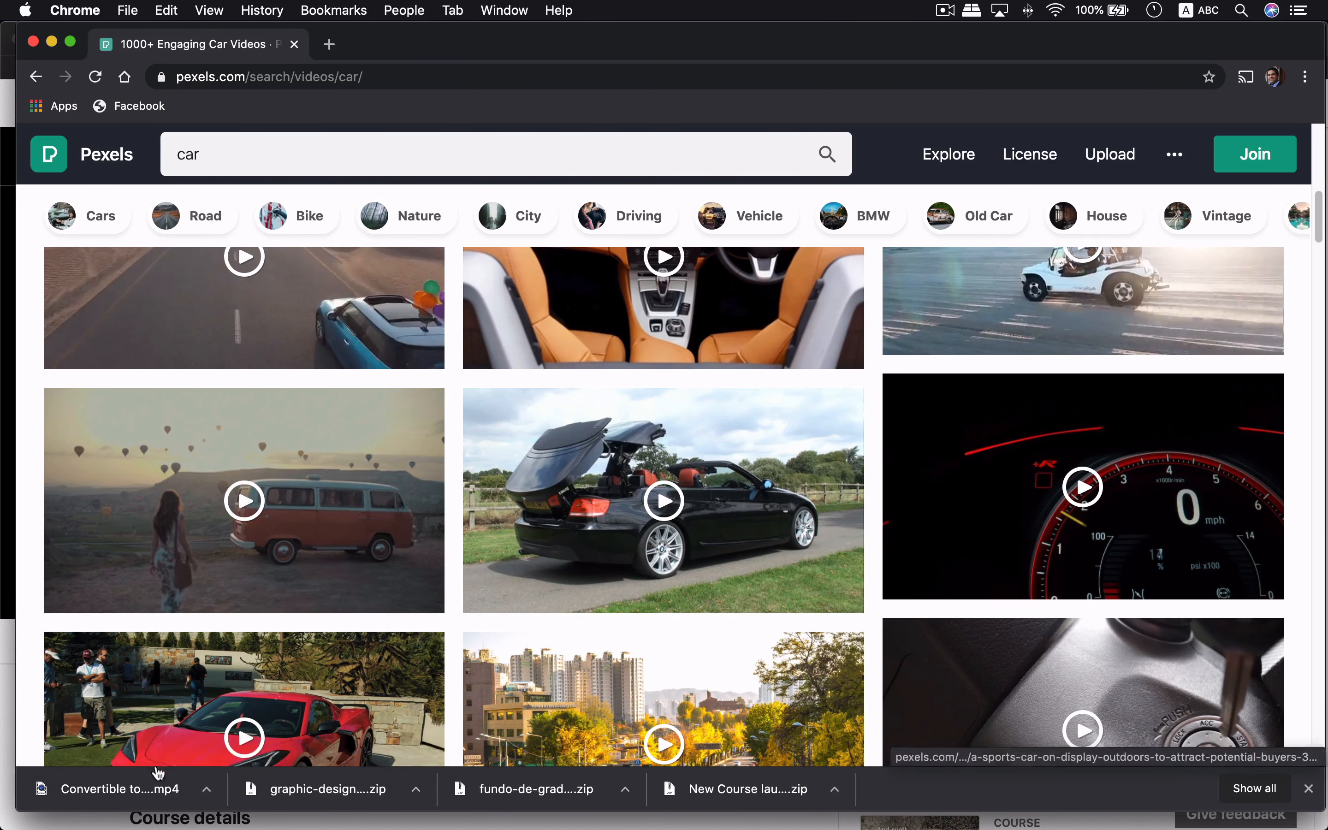
Locate the downloaded Convertible to Hardtop Transformation.mp4 in its folder and preview the clip
left_click(206, 789)
left_click(246, 784)
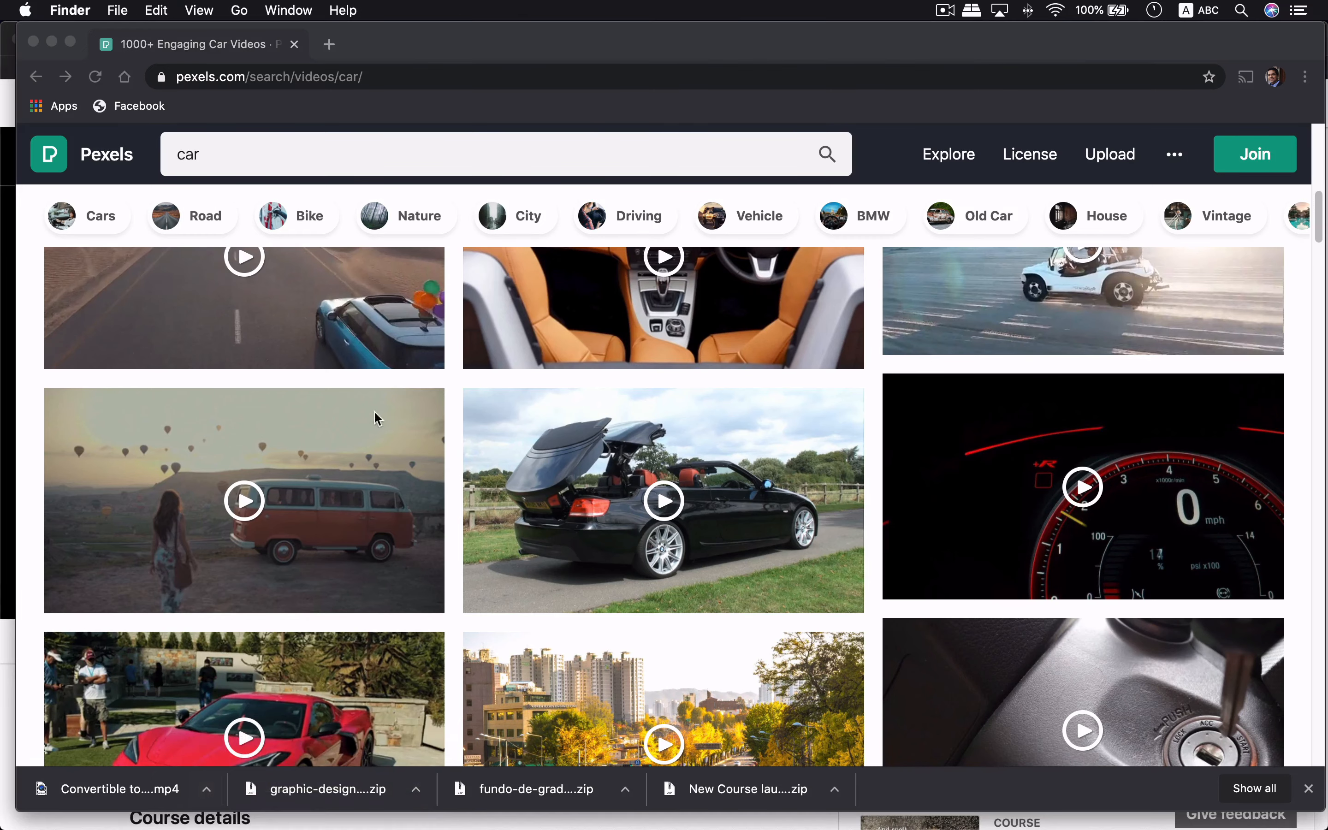
key("space")
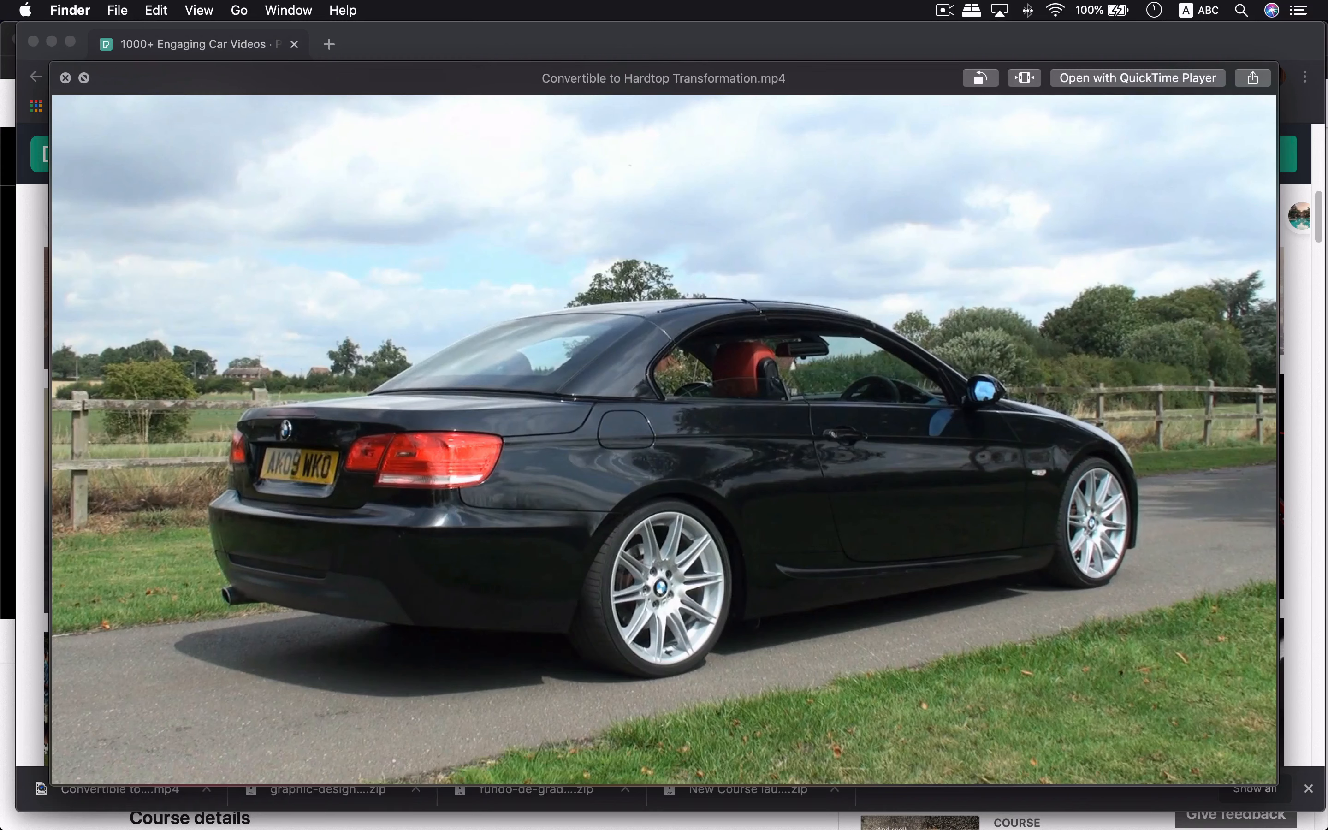
mouse_move(592, 450)
Search the computer for "encoder" and launch Adobe Media Encoder 2020
key("super+space")
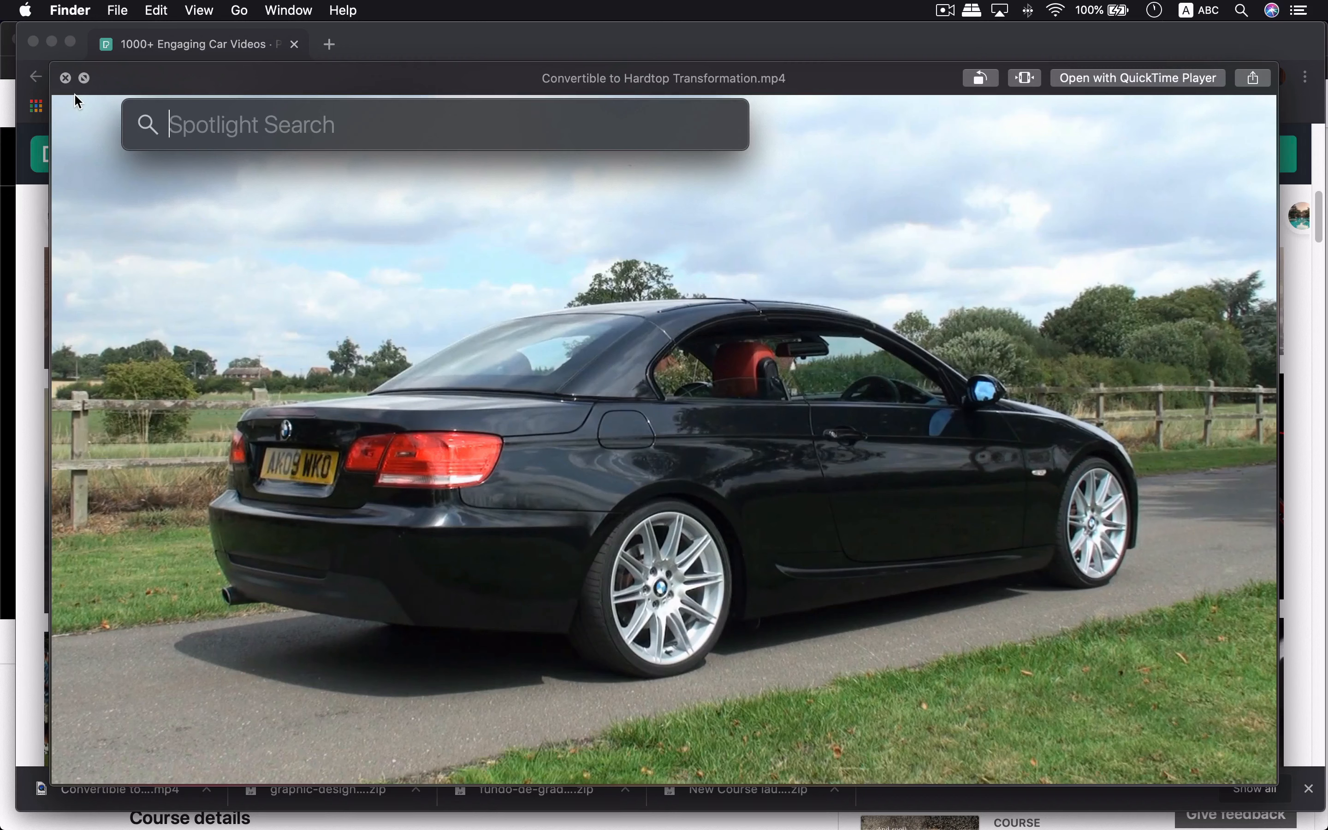
type("encoder")
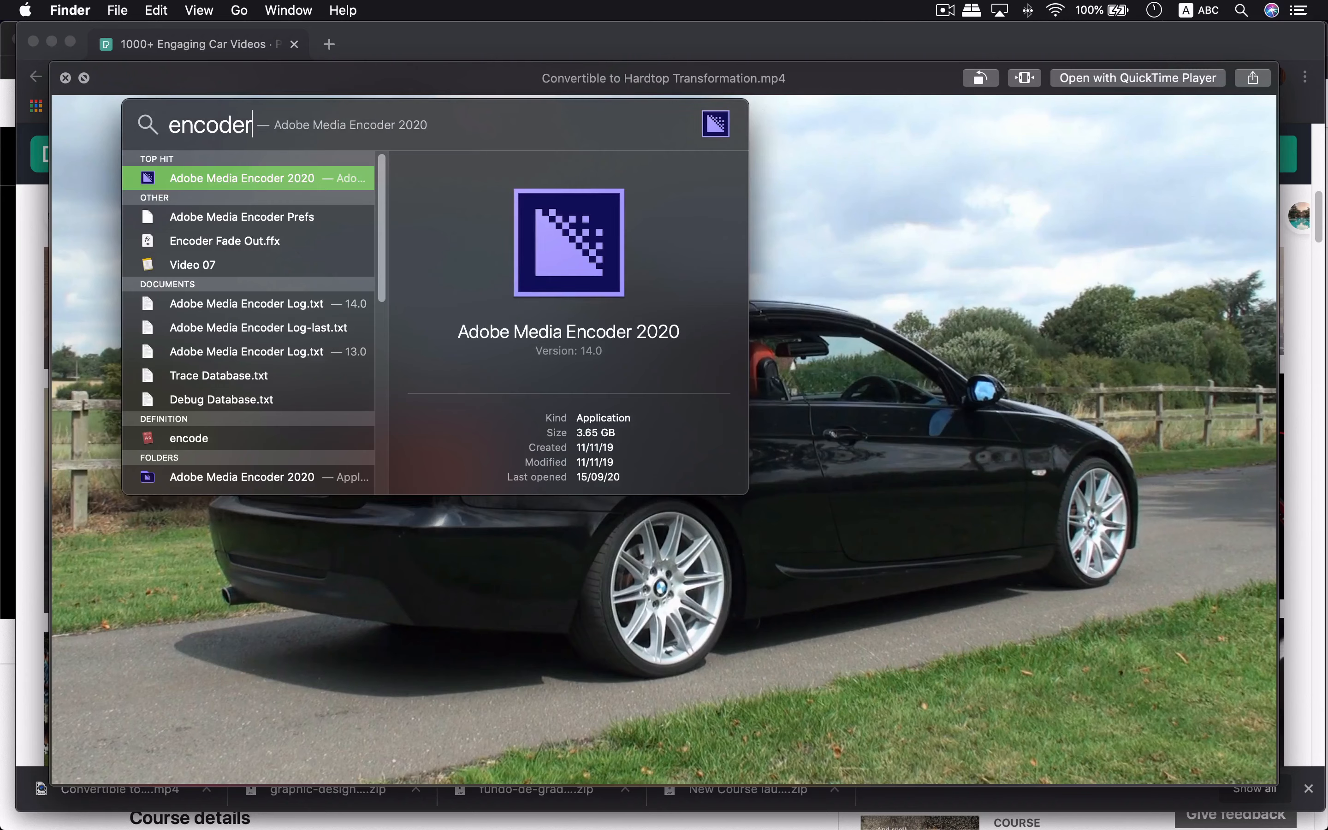
key("Return")
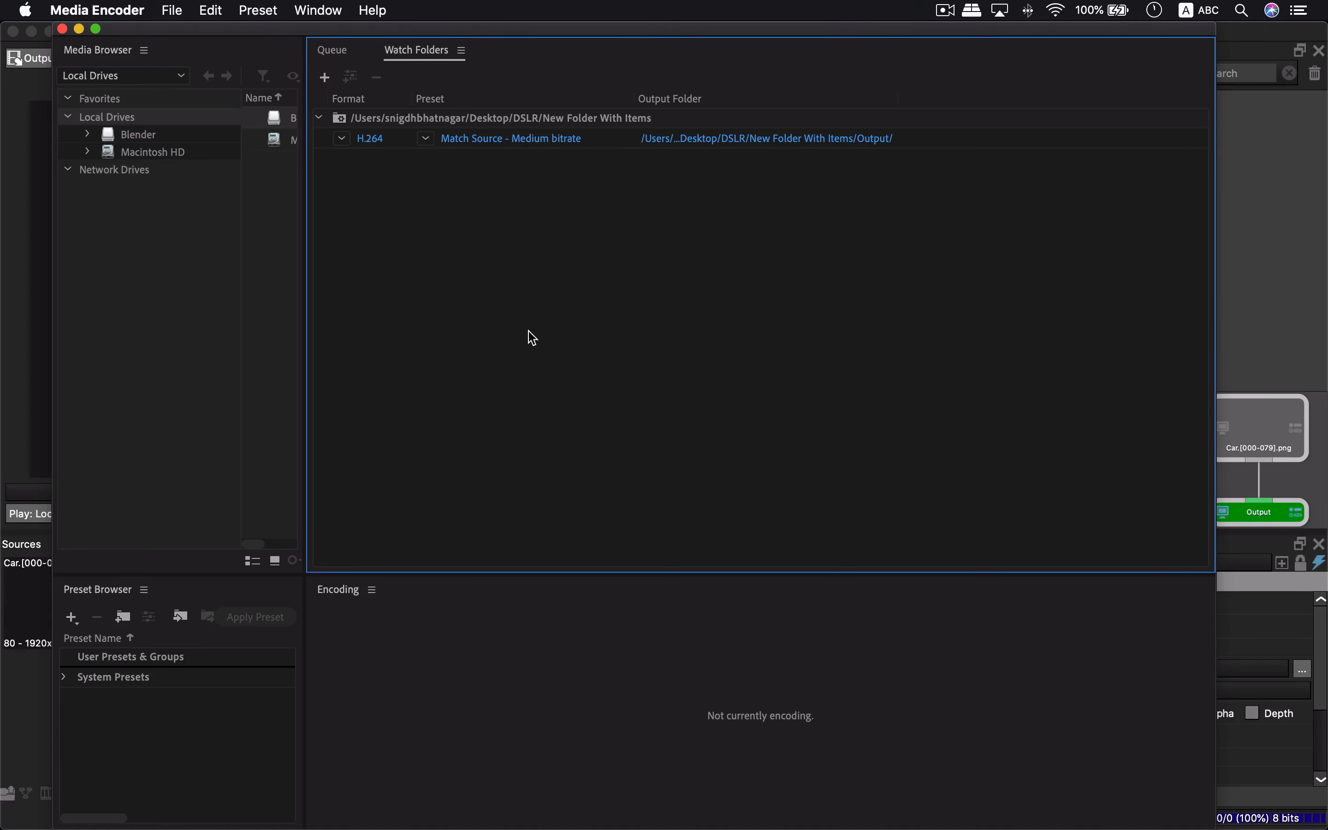
Add Convertible to Hardtop Transformation.mp4 from the Downloads folder to the encoding queue
left_click(339, 52)
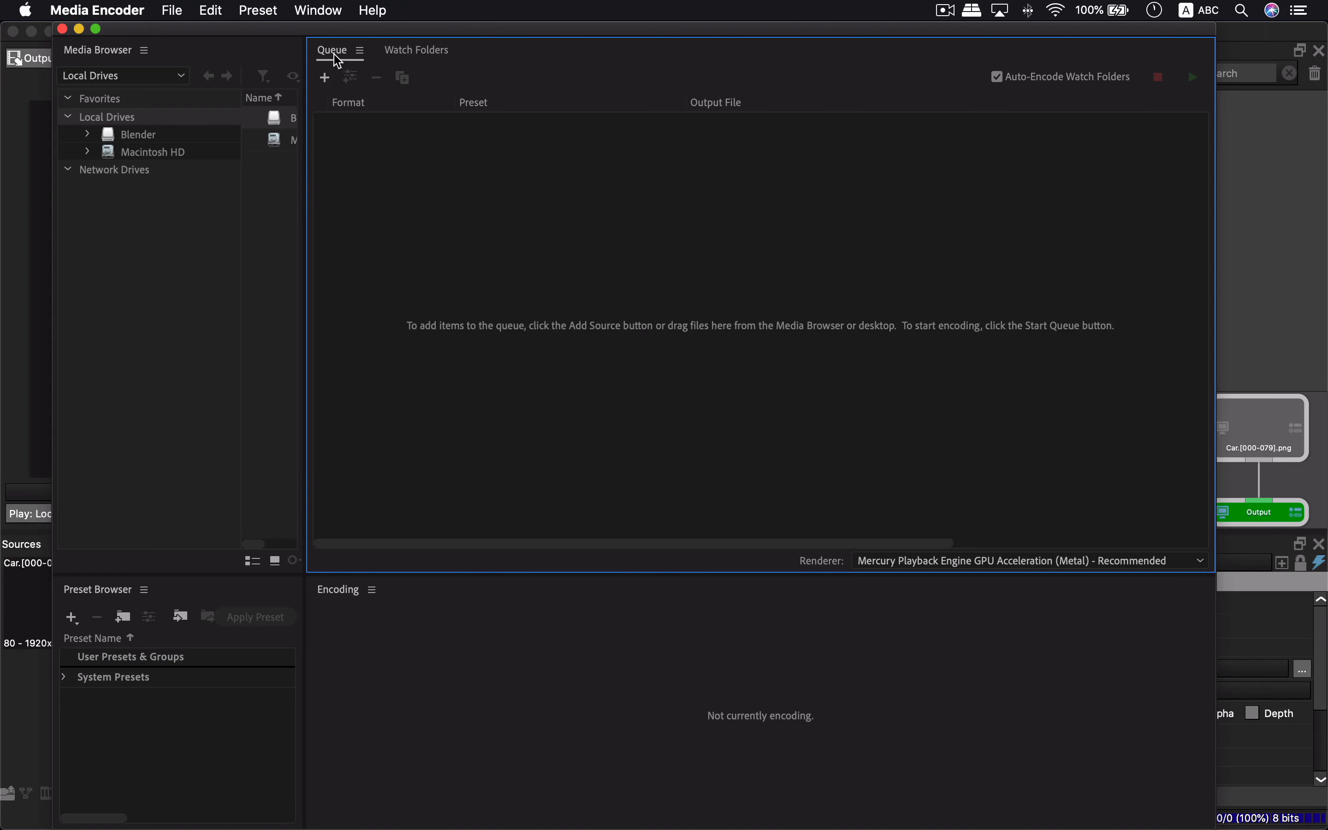
left_click(326, 79)
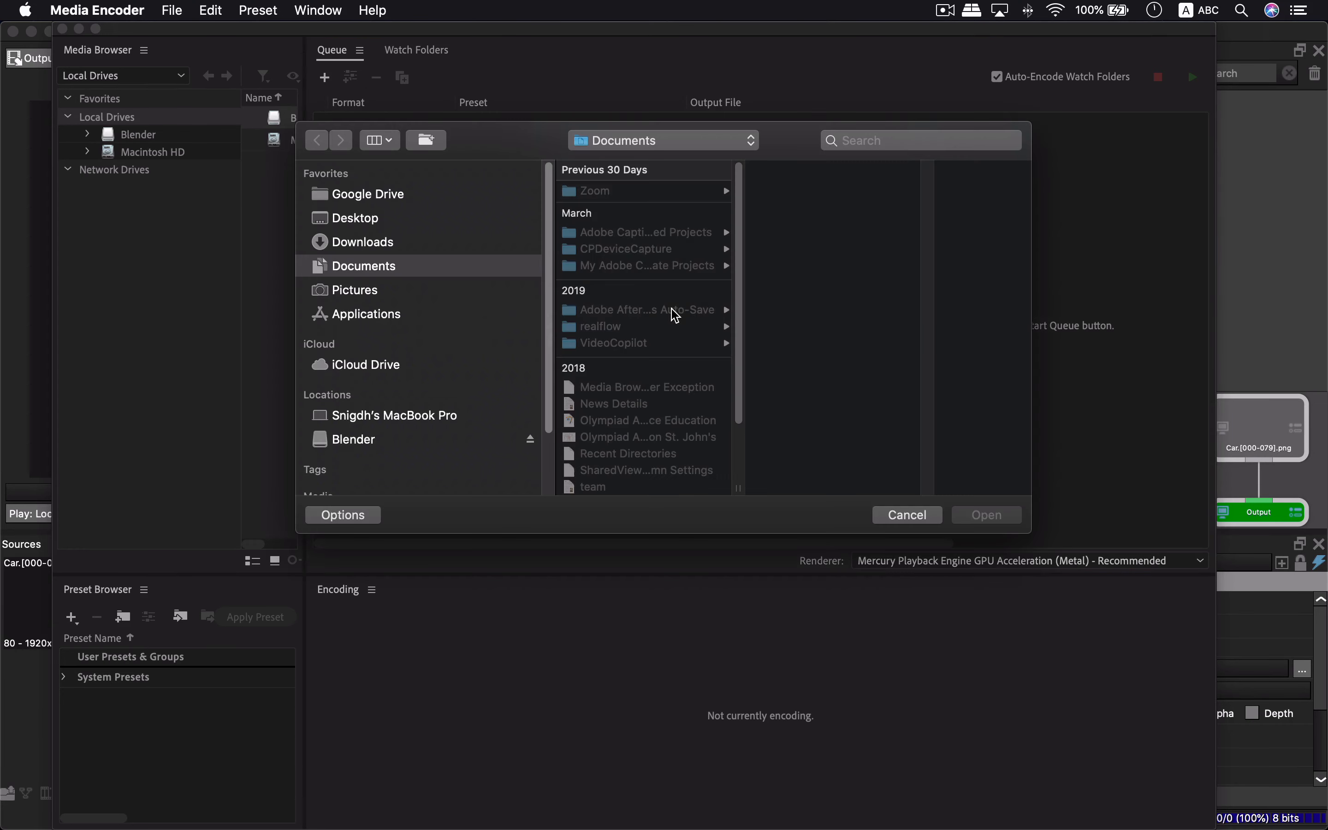
left_click(404, 242)
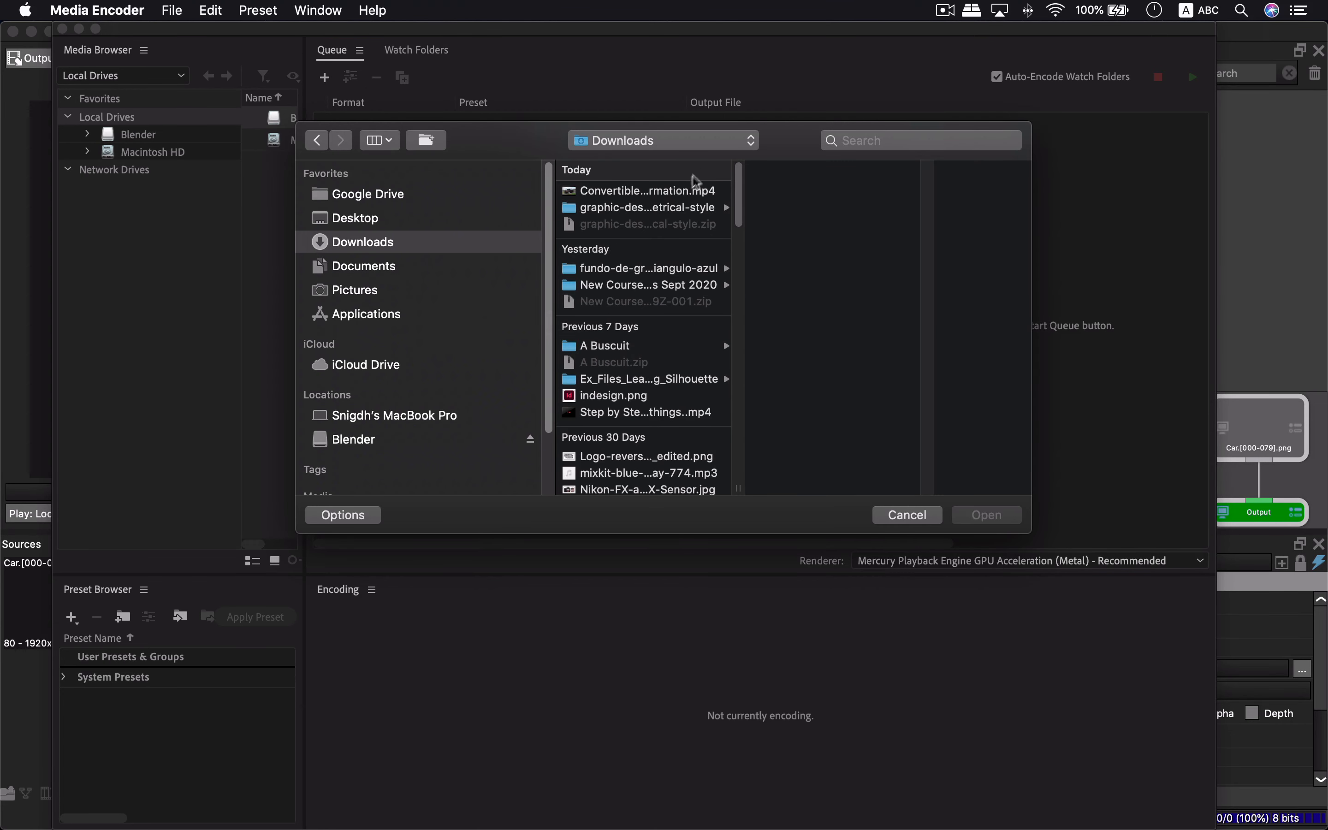
left_click(978, 516)
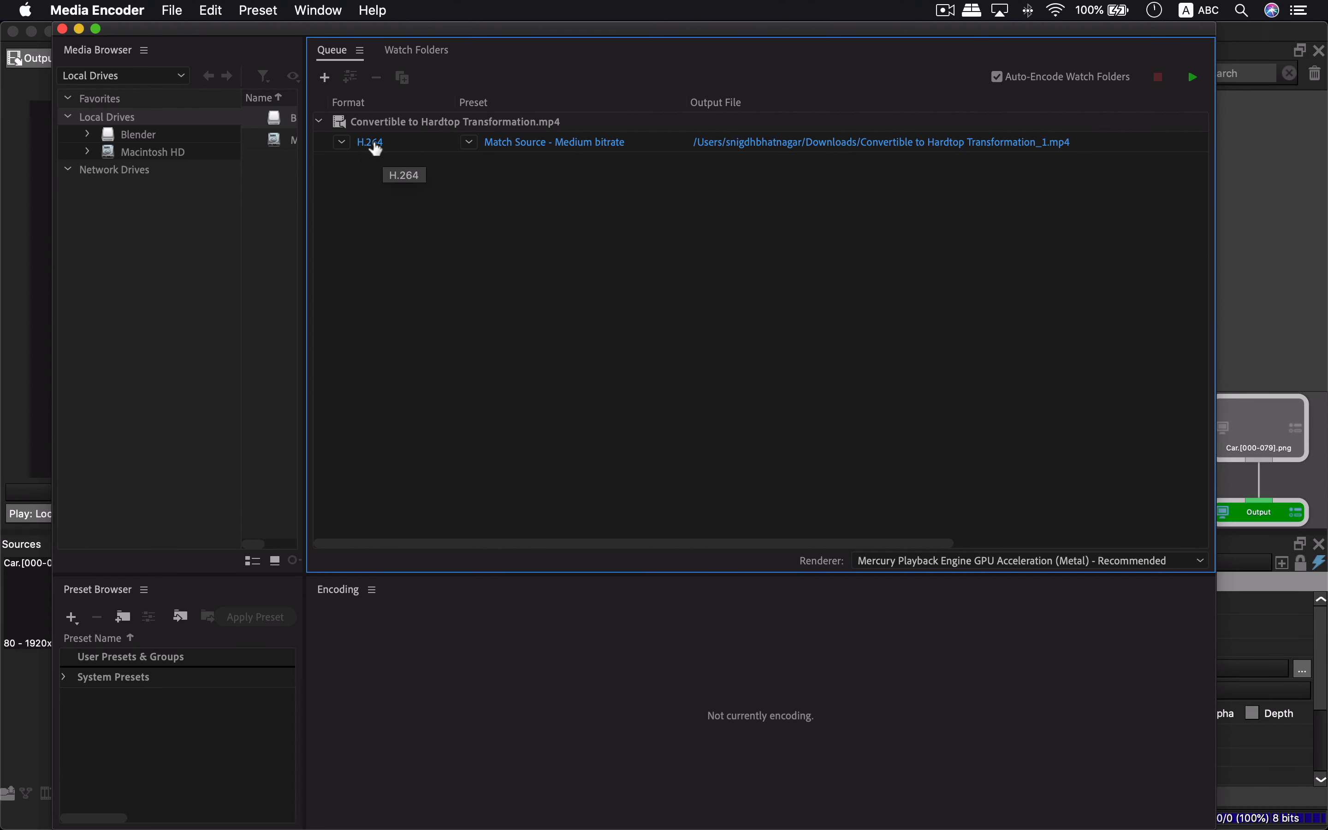
Browse the queued clip's export presets and set its export format to JPEG
left_click(536, 152)
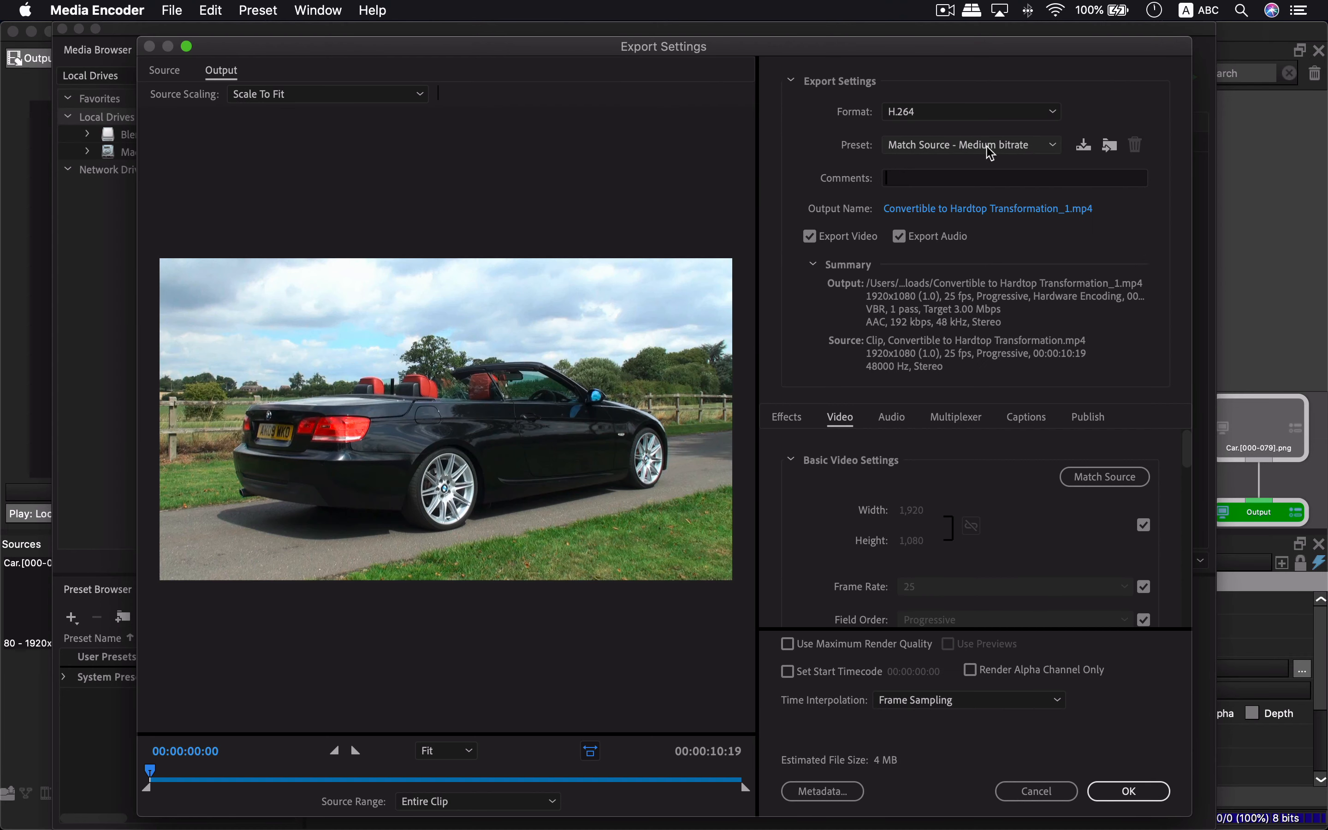
left_click(966, 147)
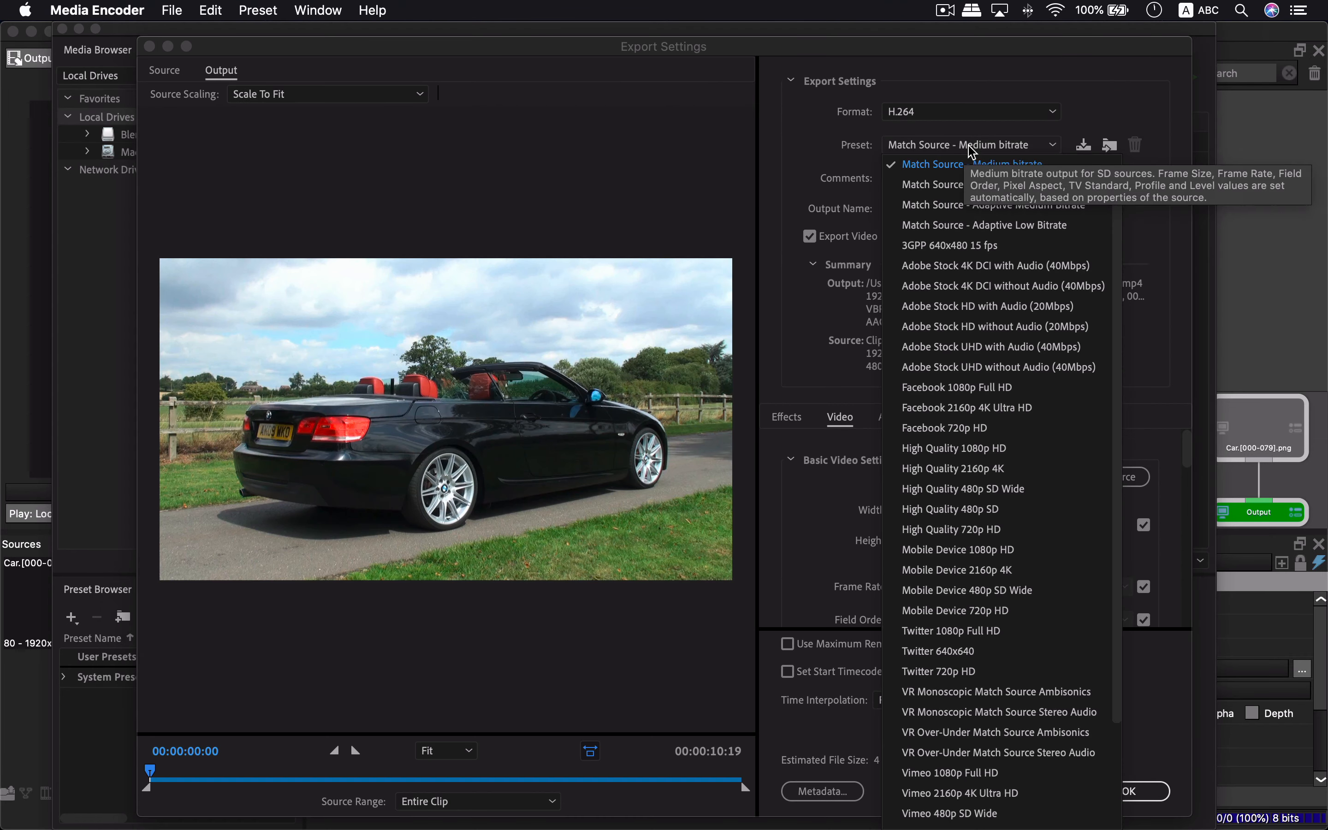
scroll(1119, 187, "up", 2)
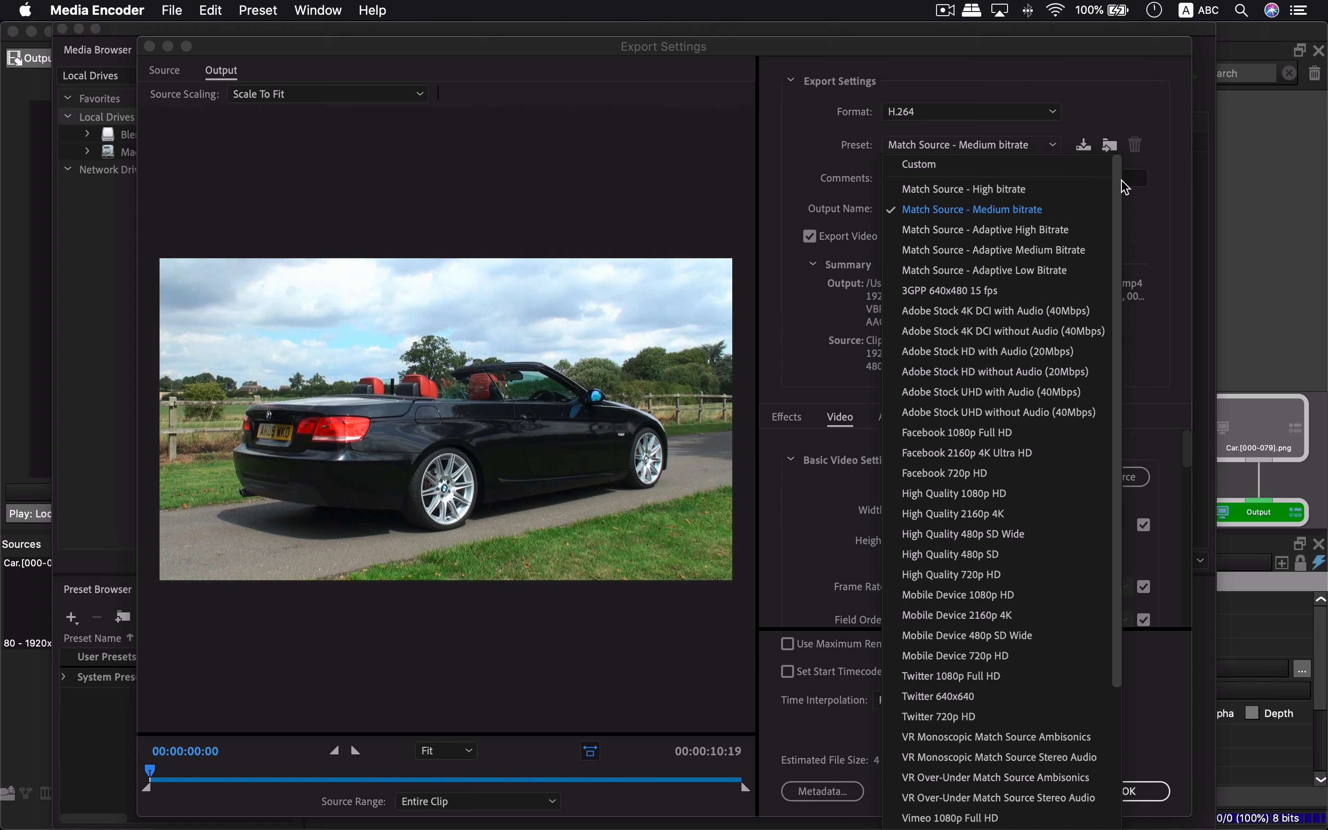
scroll(1112, 332, "down", 6)
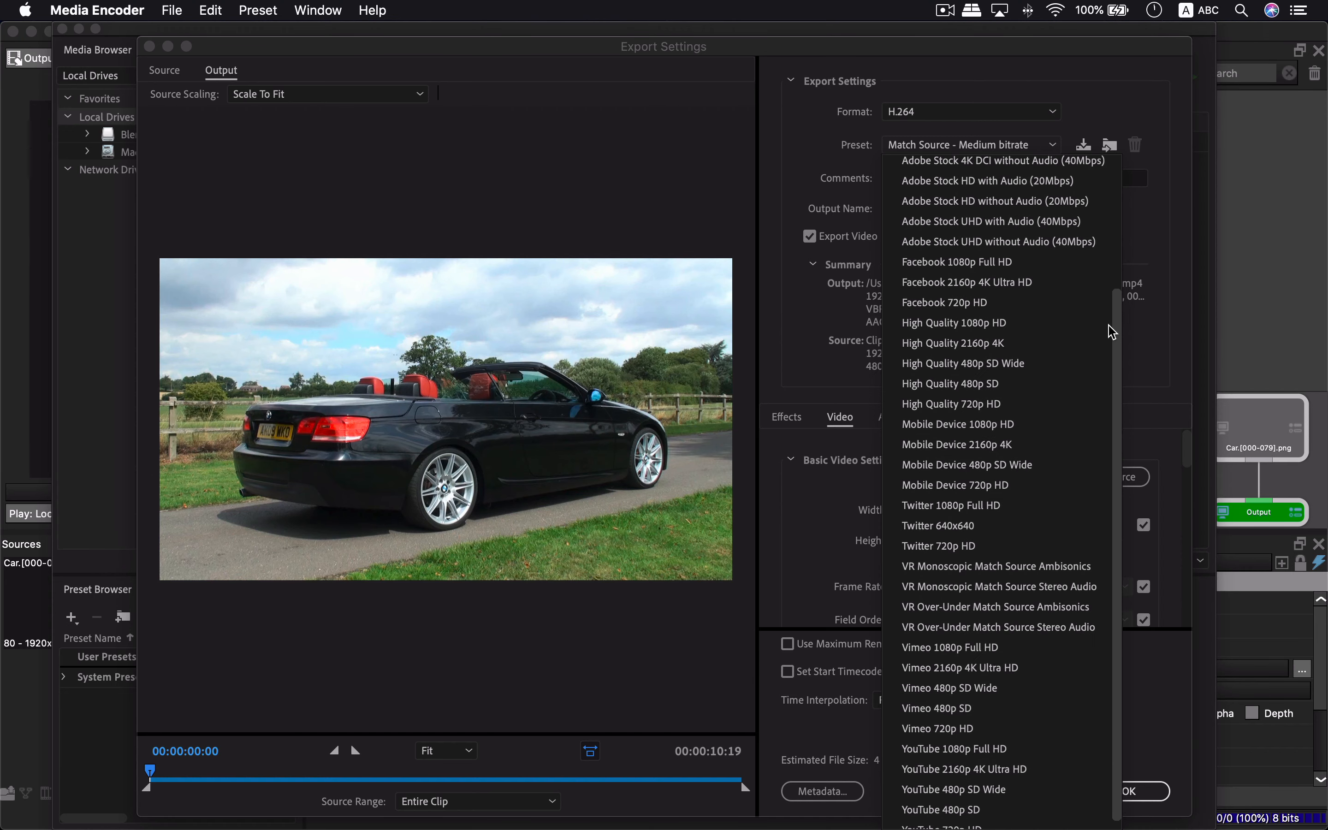
scroll(1112, 332, "up", 10)
left_click(1110, 118)
left_click(970, 114)
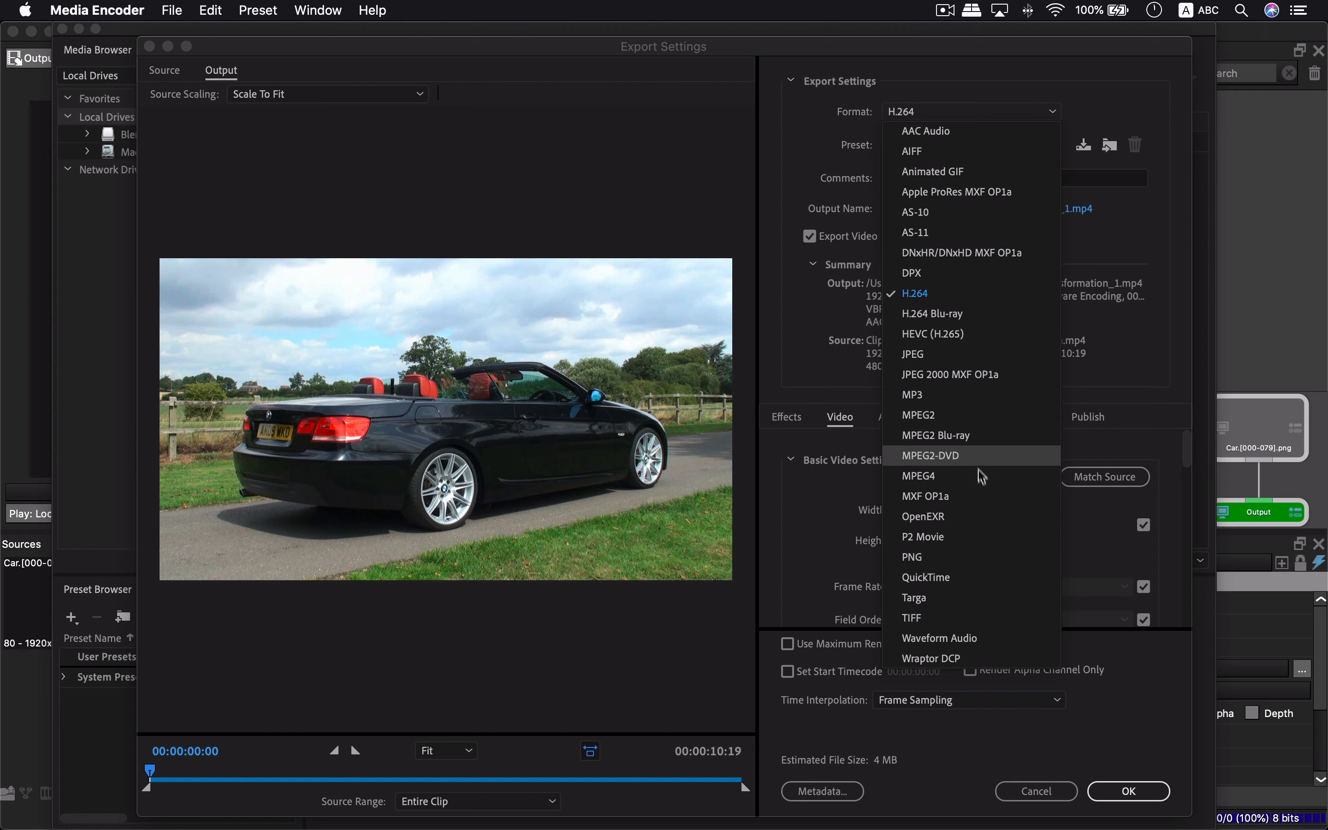
left_click(1013, 354)
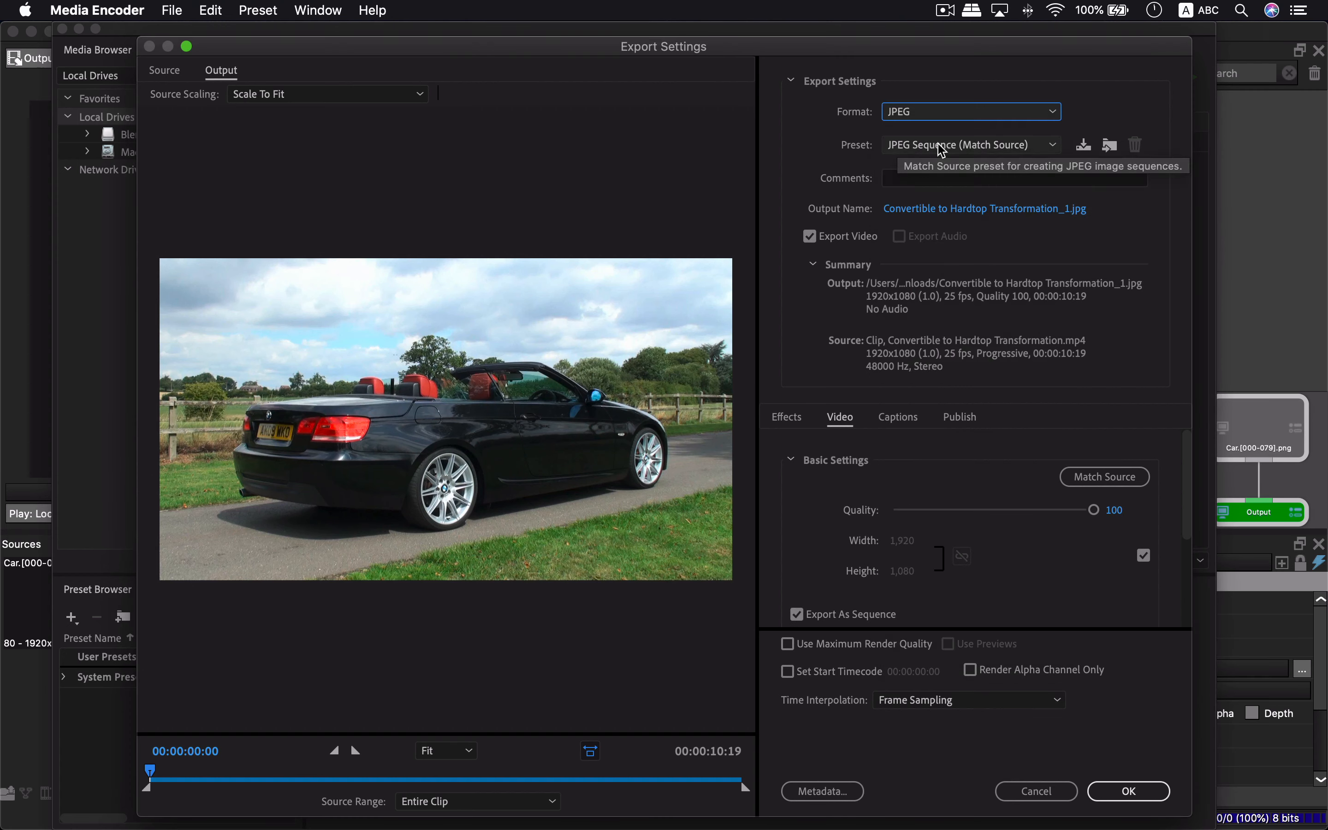
Keep the JPEG Sequence (Match Source) preset, check its video options and accept the export settings
left_click(1021, 147)
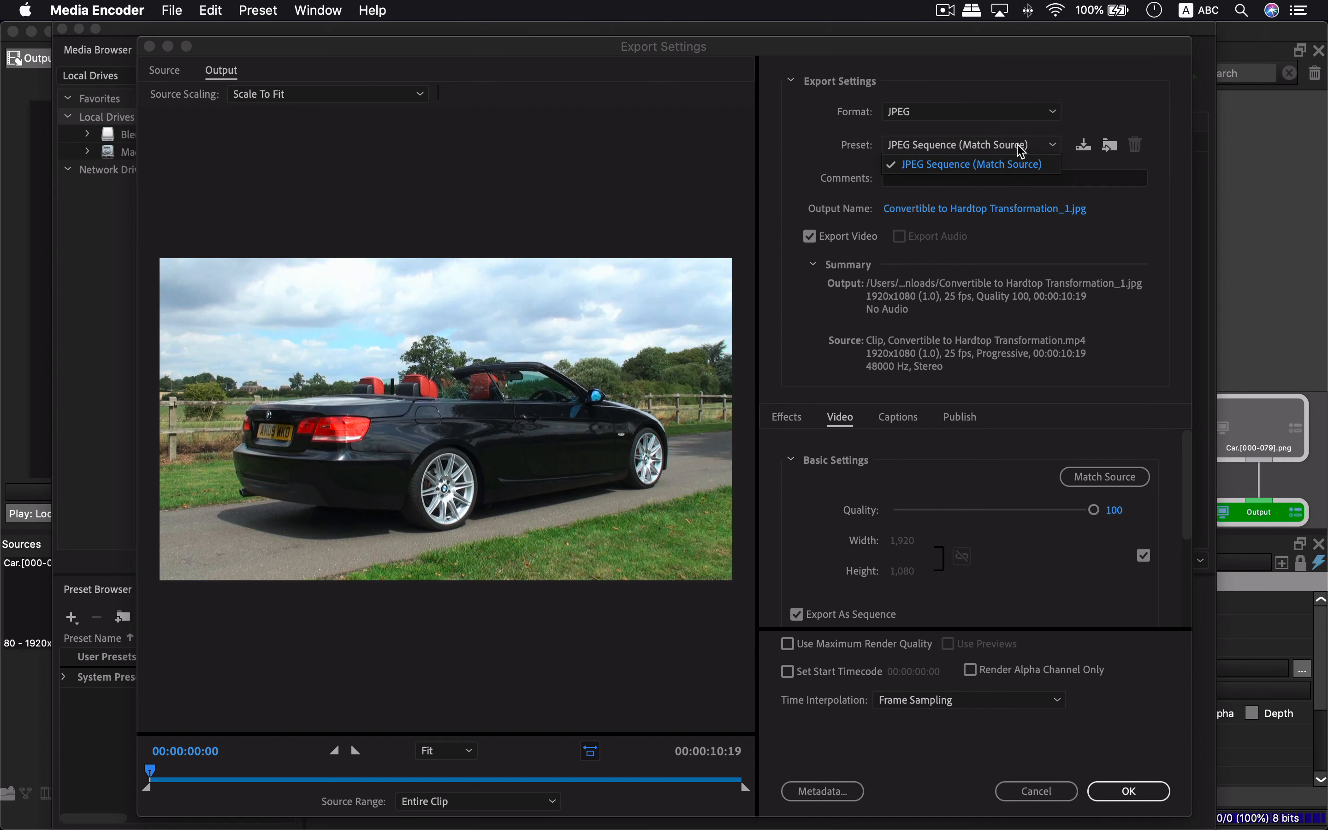
left_click(1023, 148)
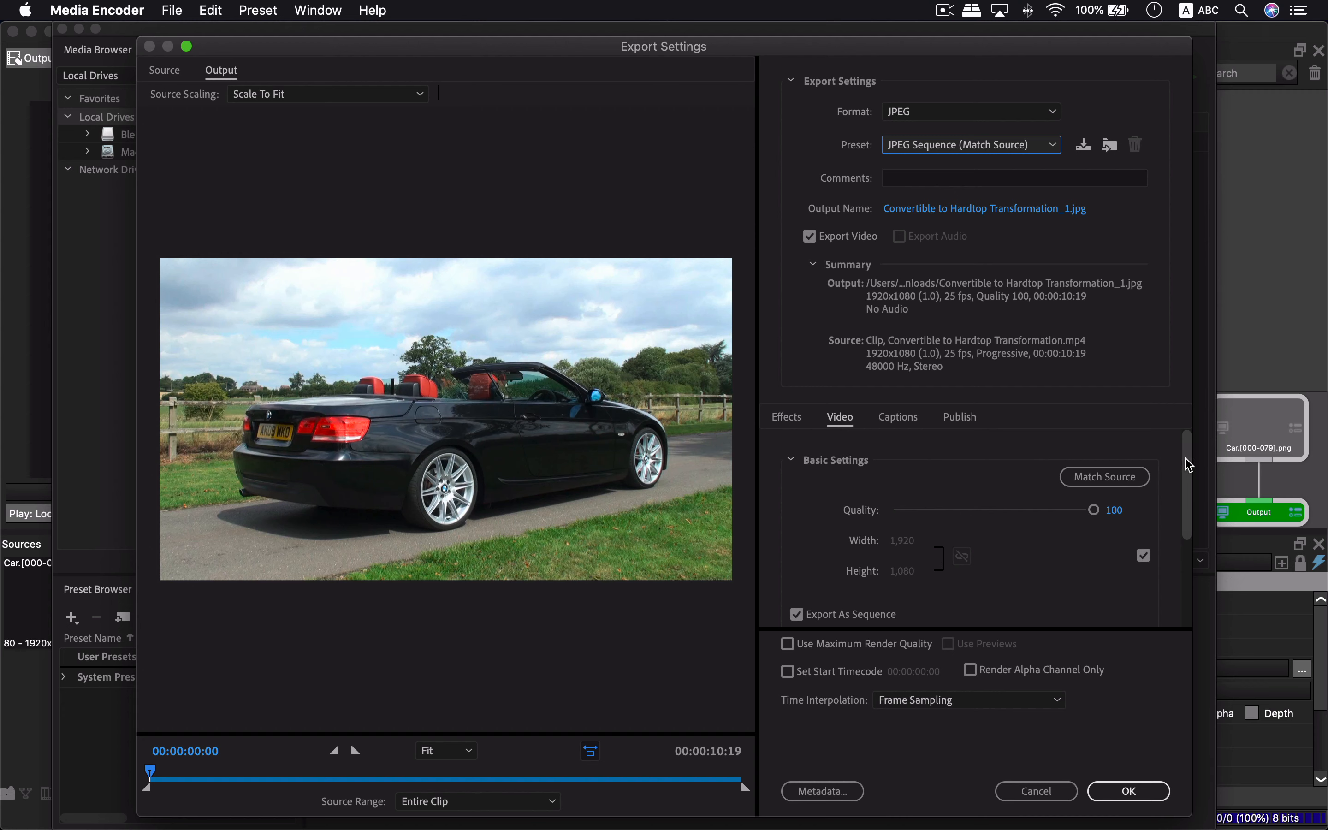
left_click_drag(1188, 479, 1187, 574)
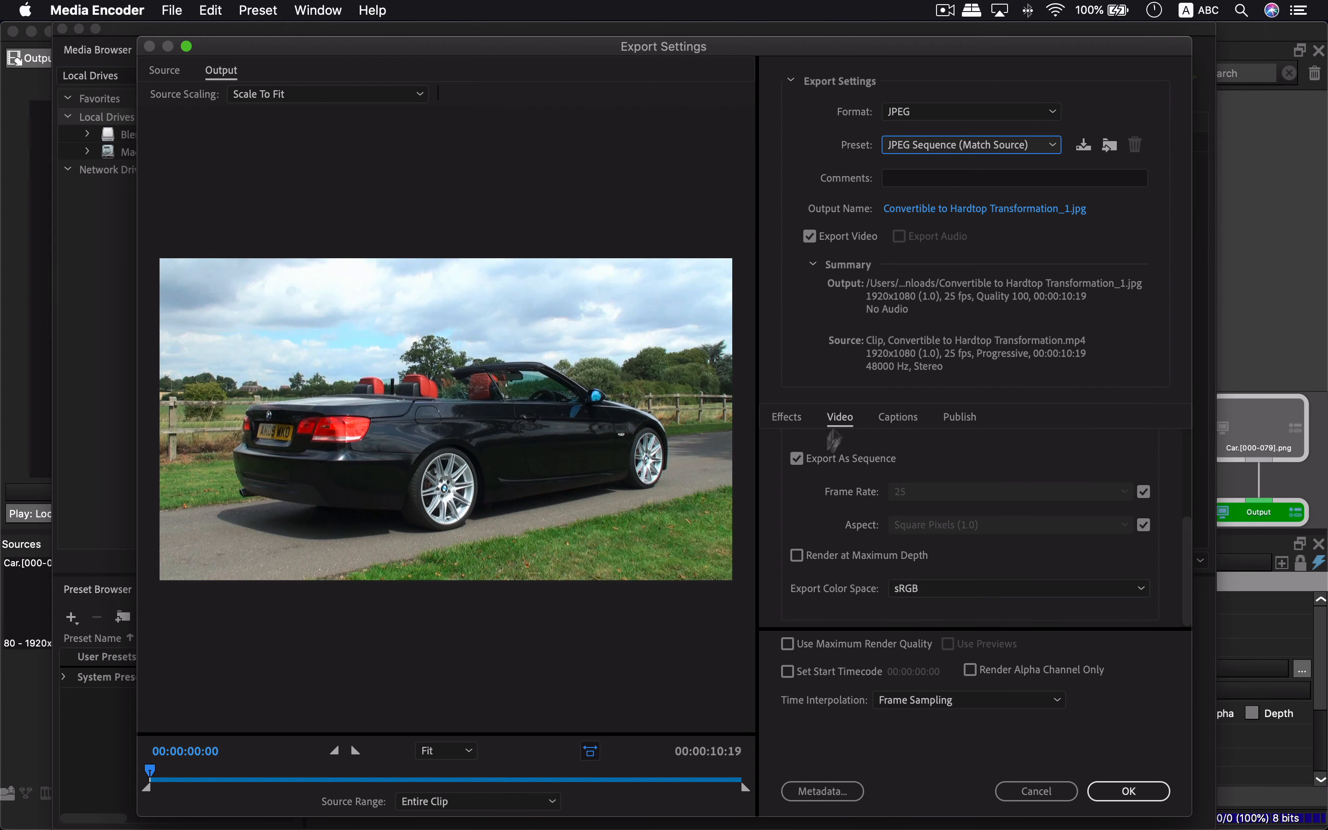
left_click(1126, 792)
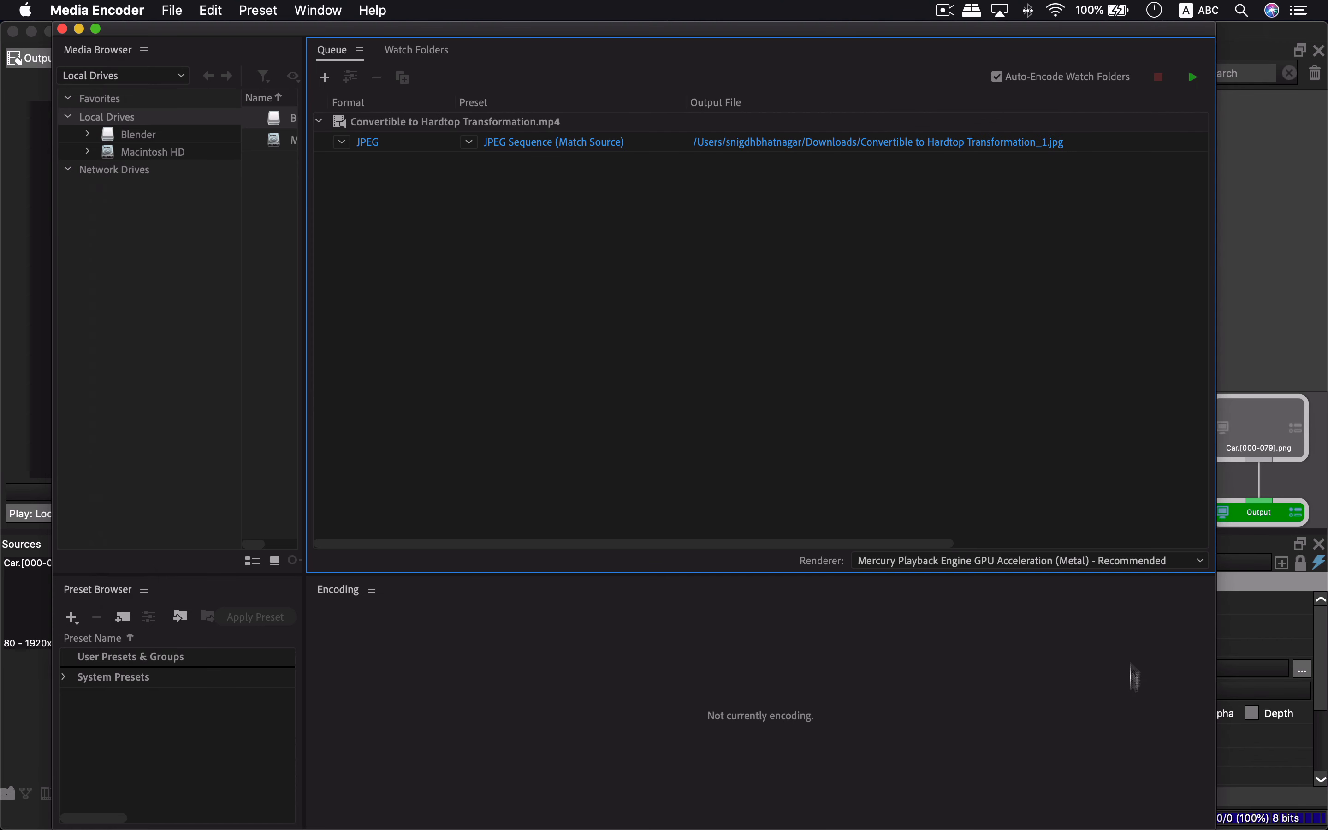
Start encoding the queue and request that it stop partway through
left_click(1195, 77)
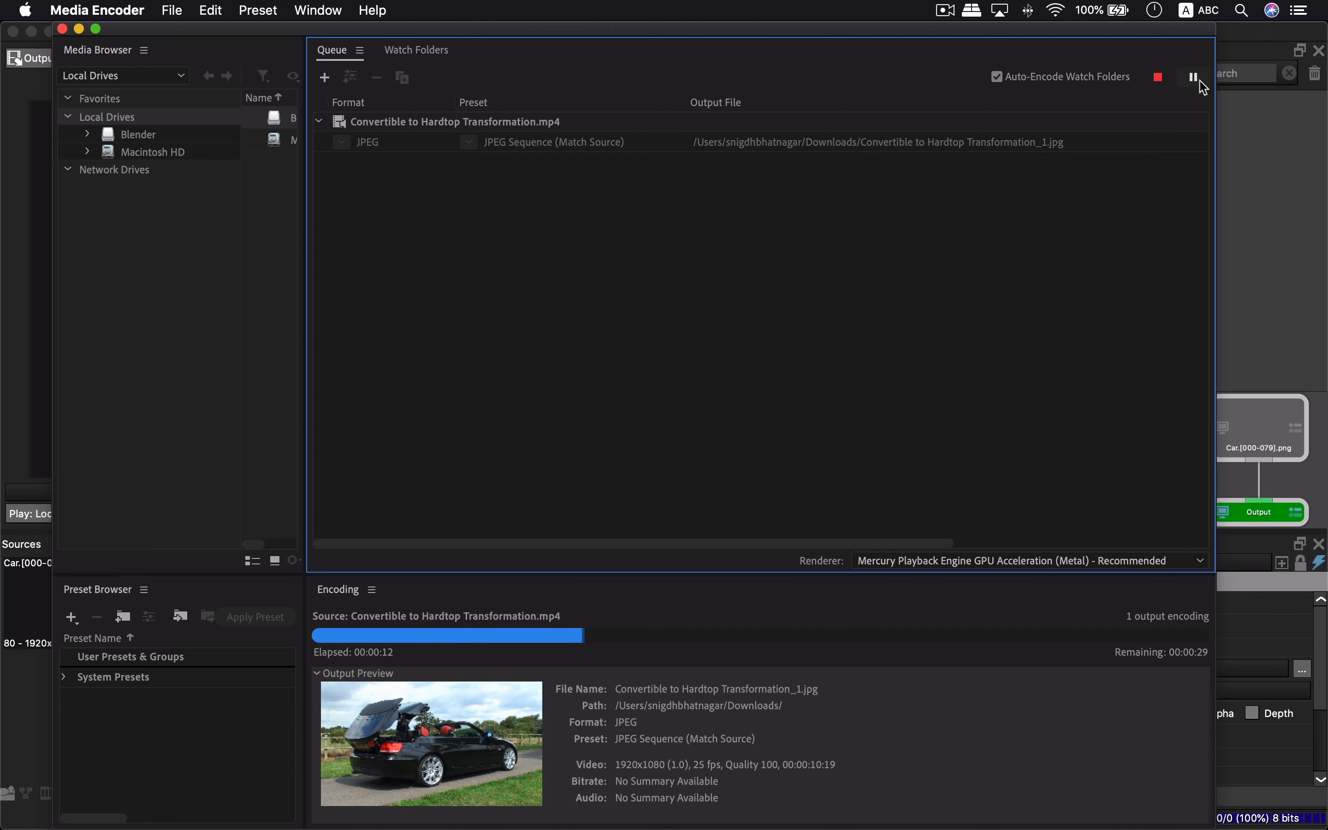
left_click(1158, 80)
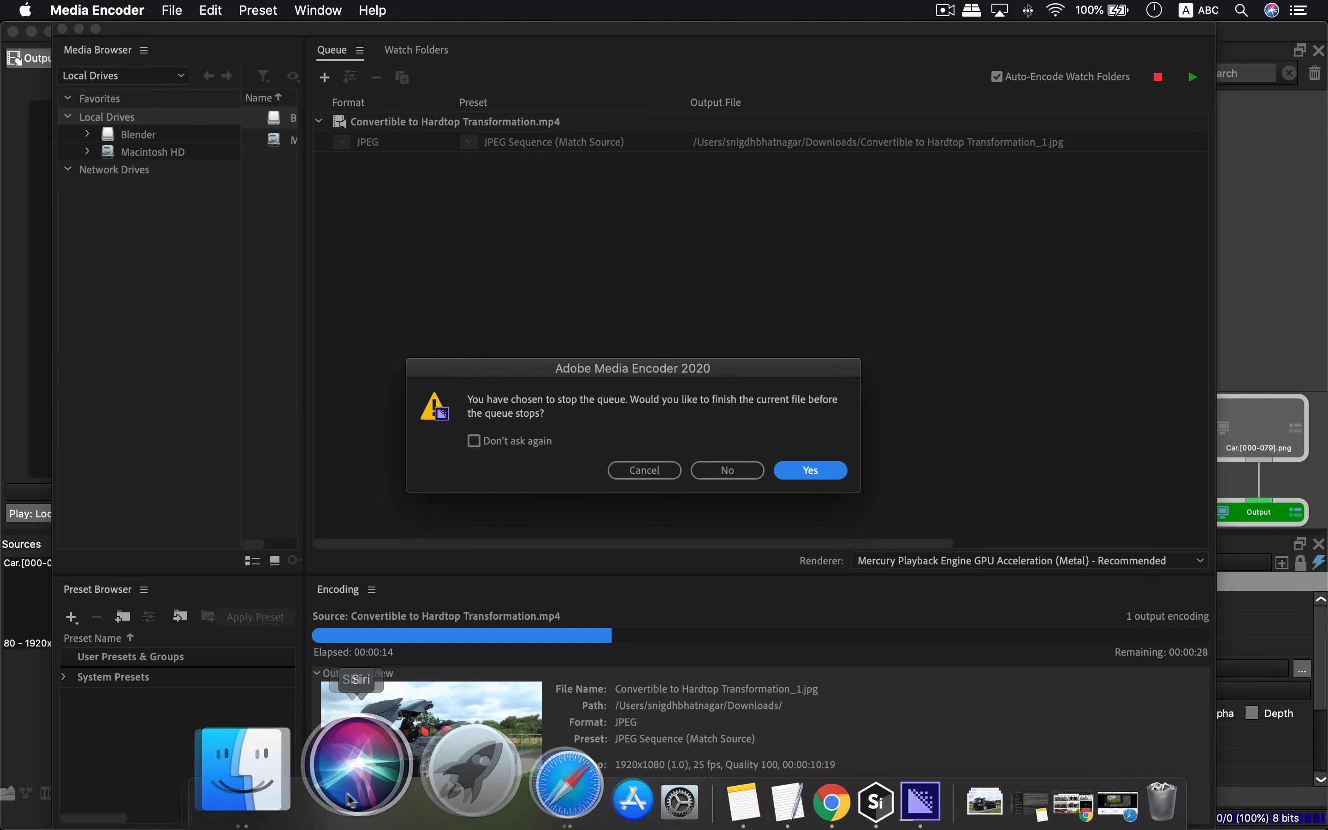
Switch to Finder and delete the exported JPG frames from the Downloads folder
left_click(323, 795)
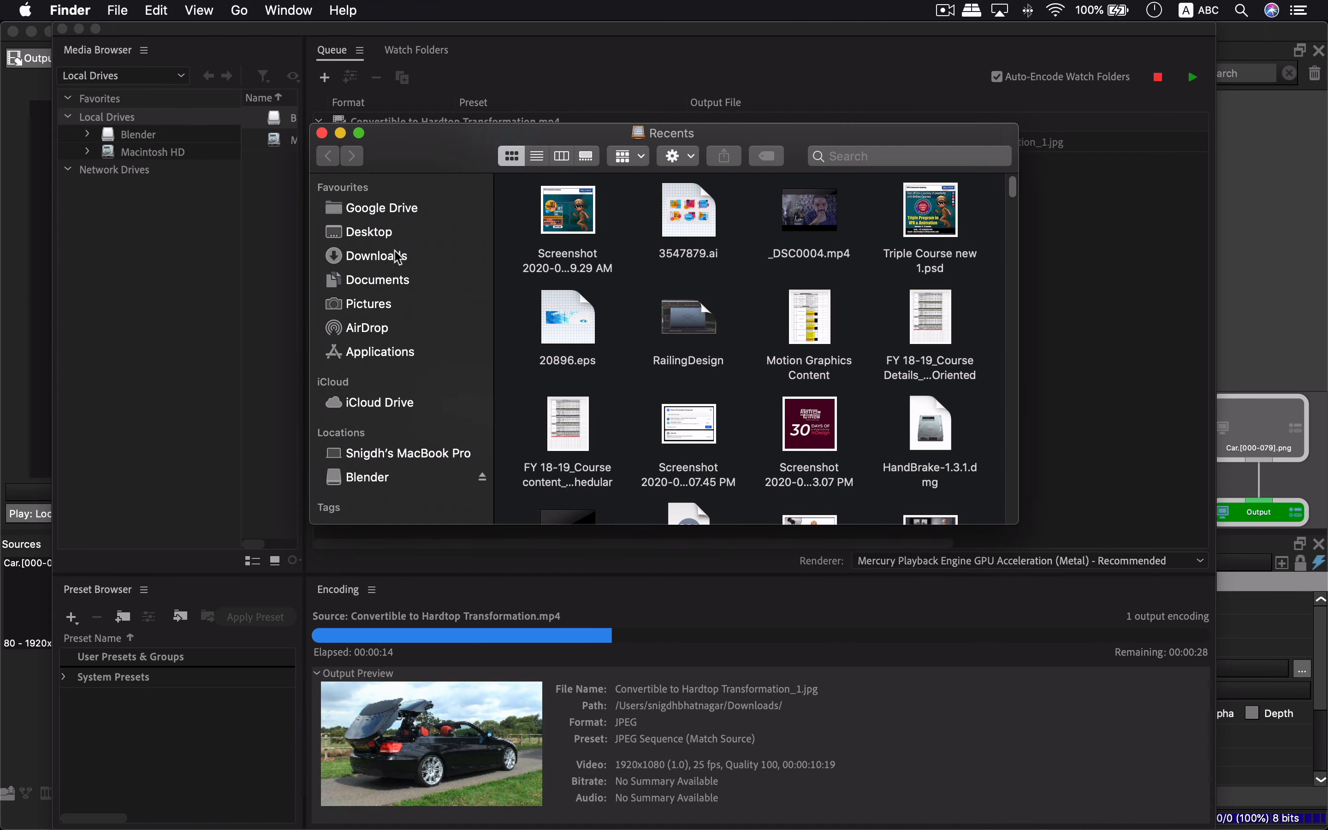
left_click(399, 258)
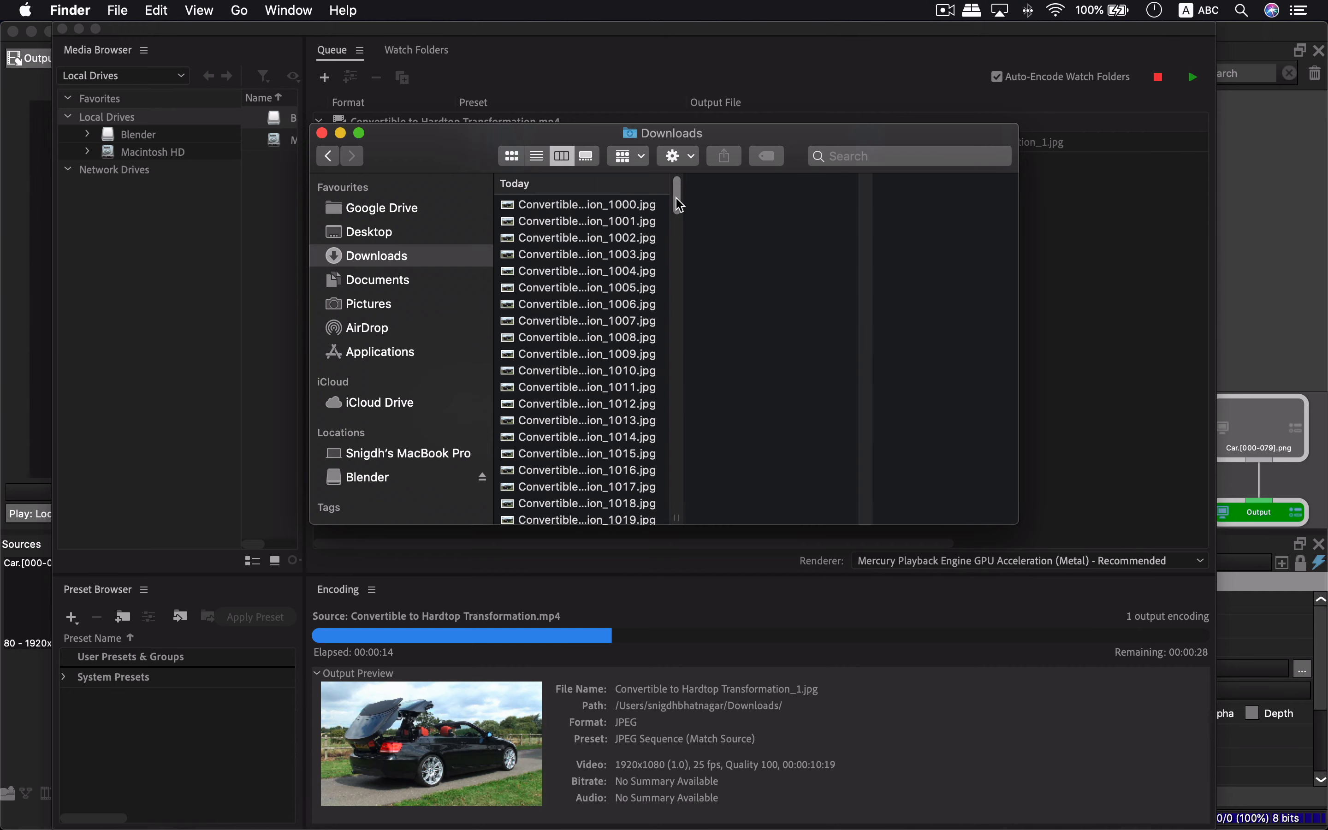
mouse_move(679, 201)
left_mouse_down()
mouse_move(676, 378)
mouse_move(678, 205)
left_mouse_up()
left_click(598, 505)
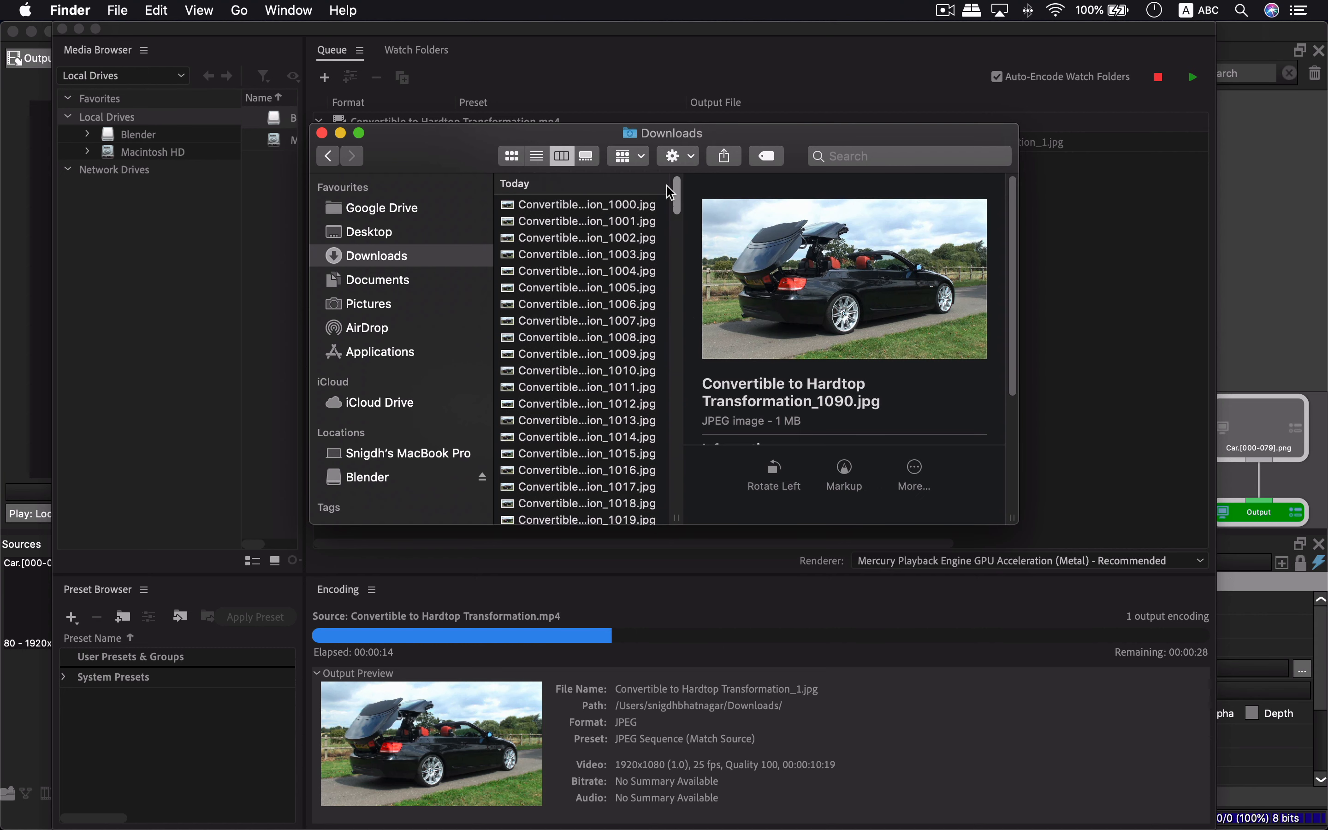
left_click(626, 208, "shift")
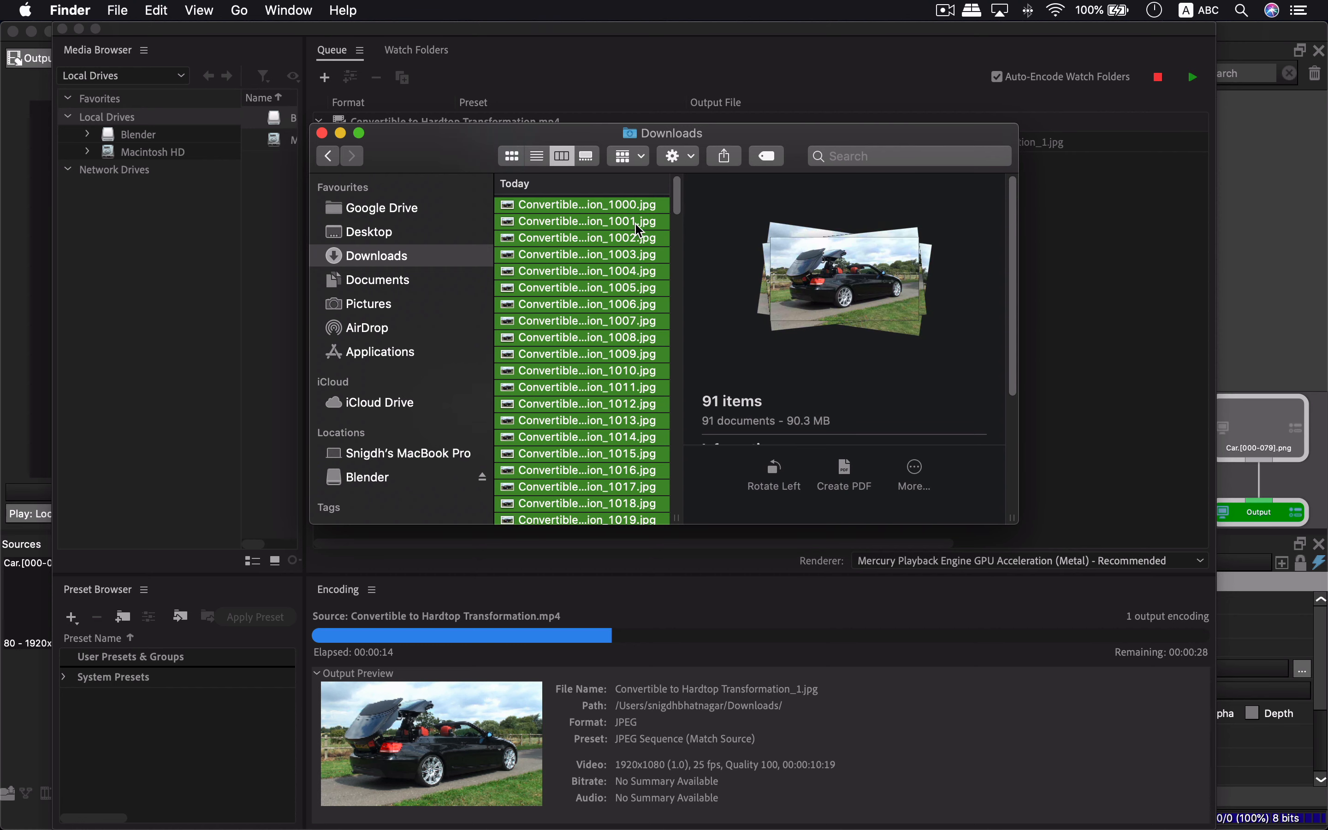
key("super+BackSpace")
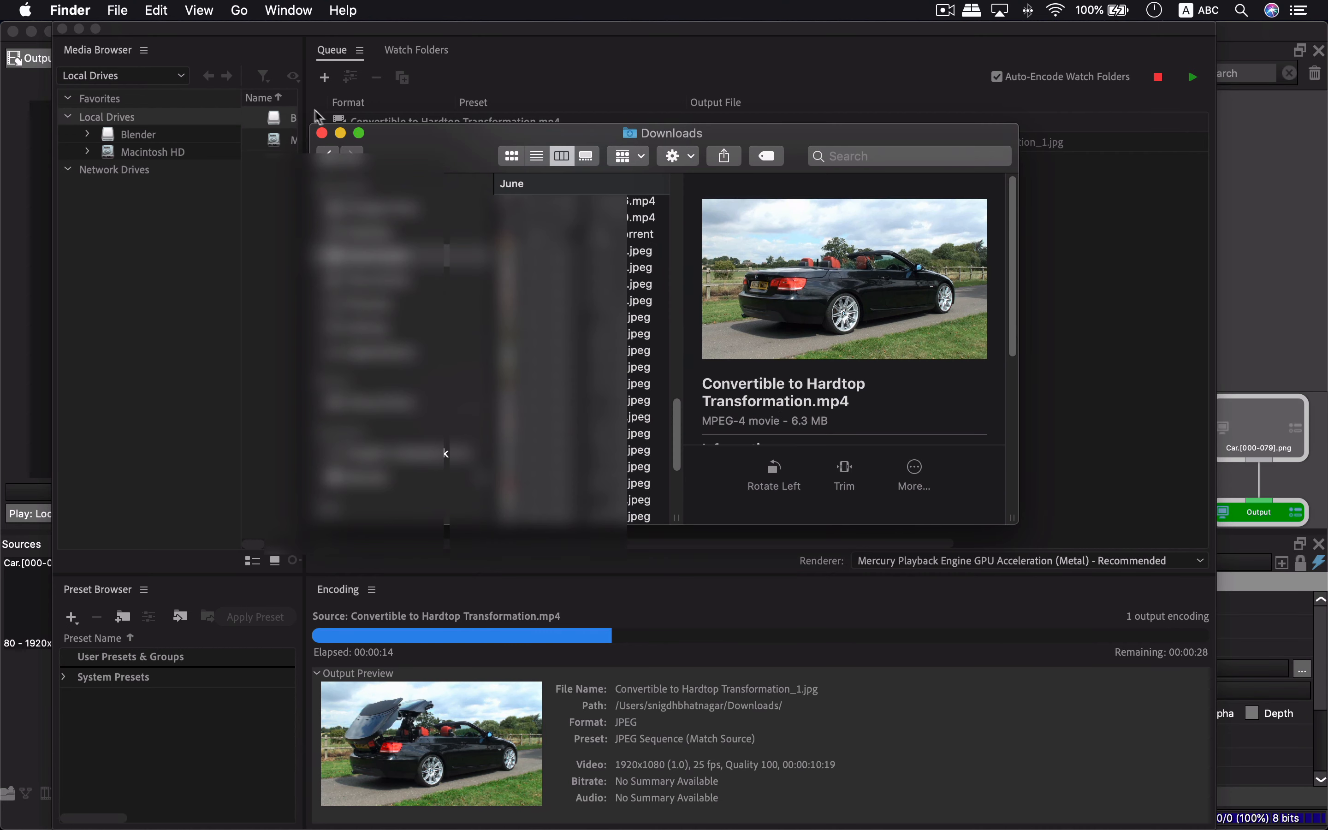
Return to Media Encoder and stop the queue without finishing the current file
left_click(341, 133)
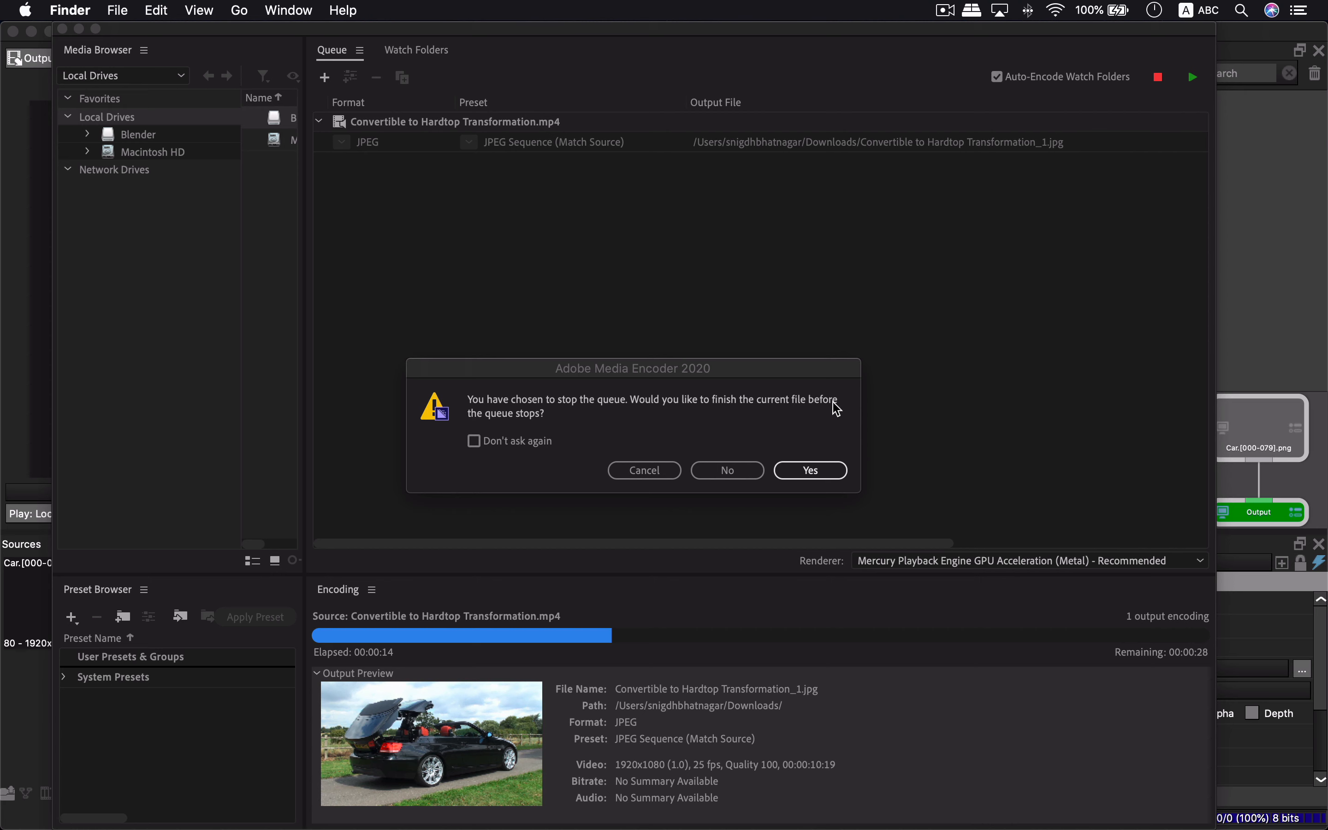
left_click(739, 472)
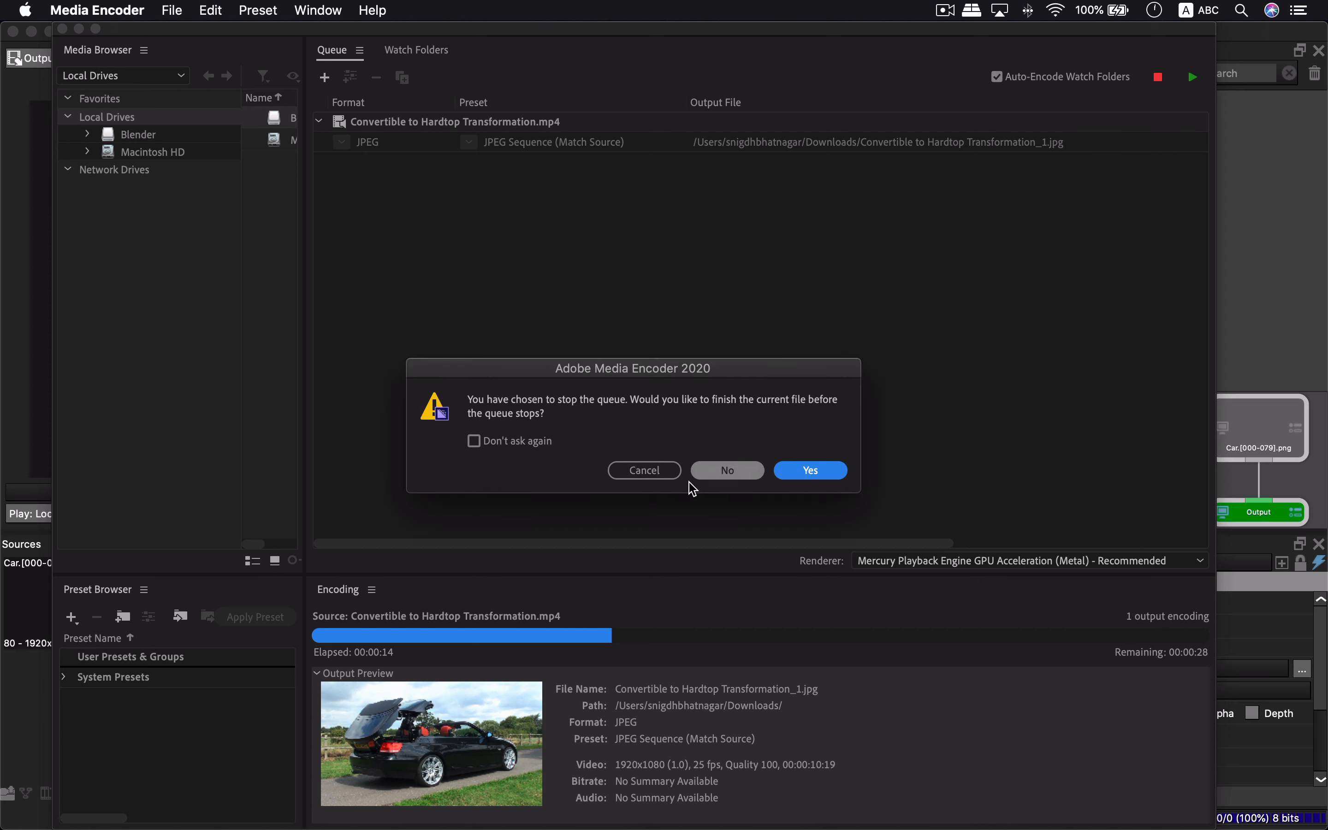
left_click(734, 470)
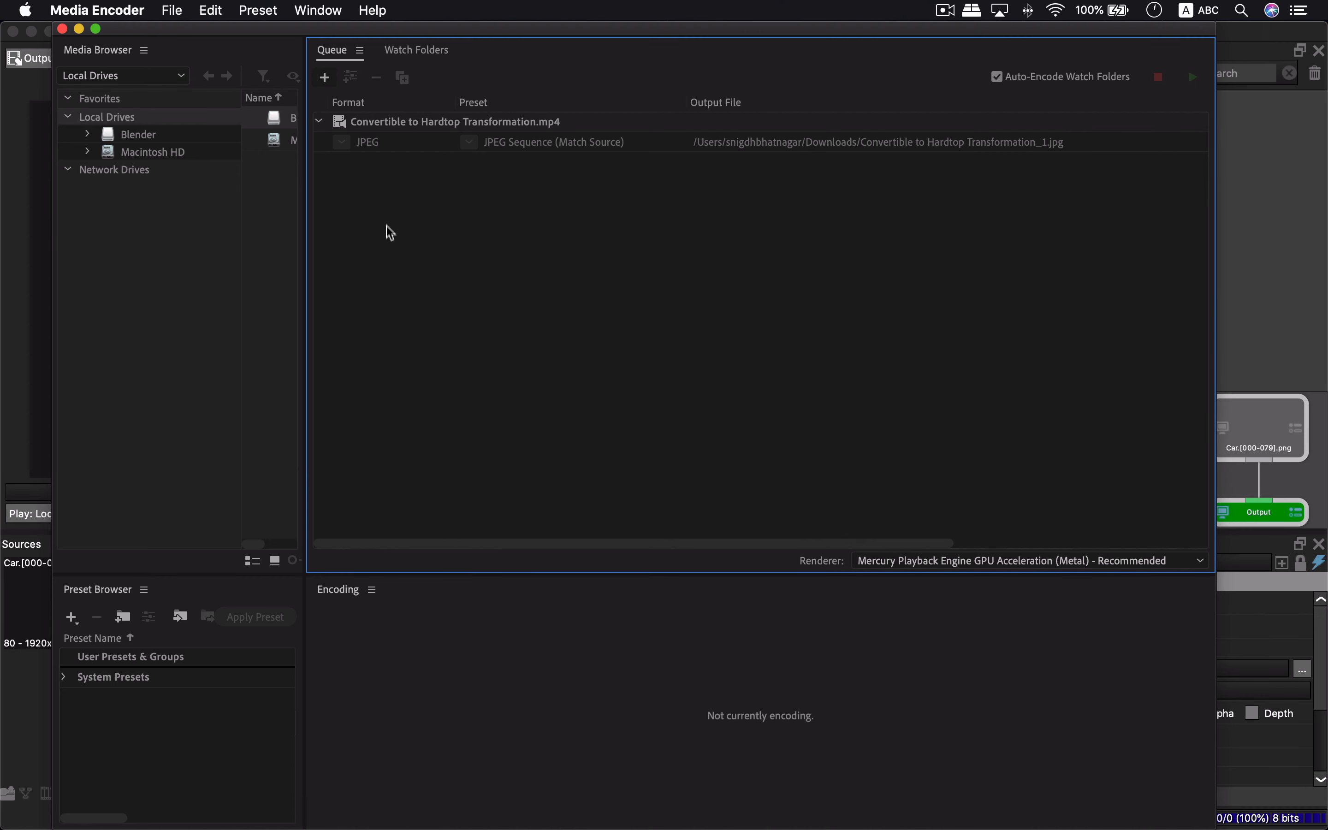
Add Convertible to Hardtop Transformation.mp4 to the encoding queue again as a second item
left_click(325, 77)
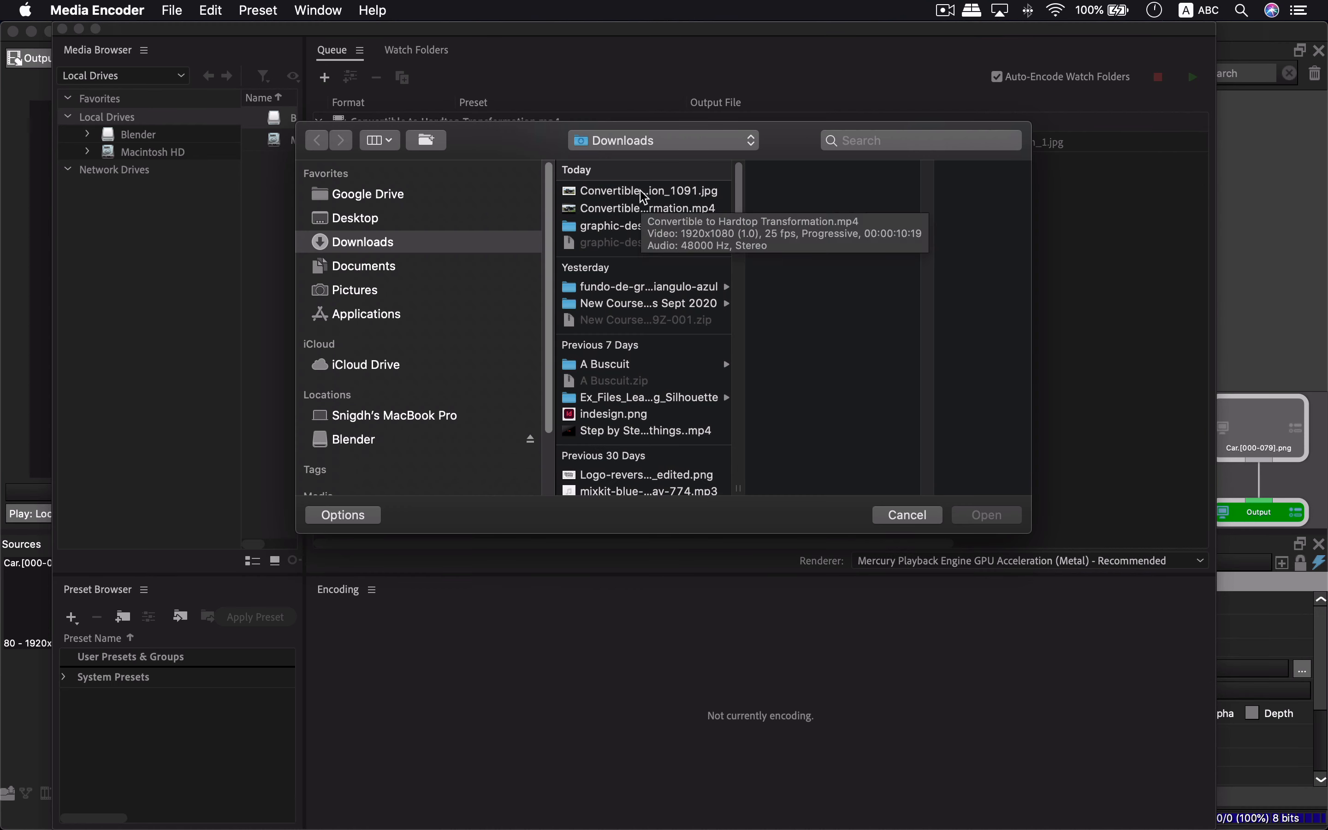
left_click(647, 208)
left_click(987, 515)
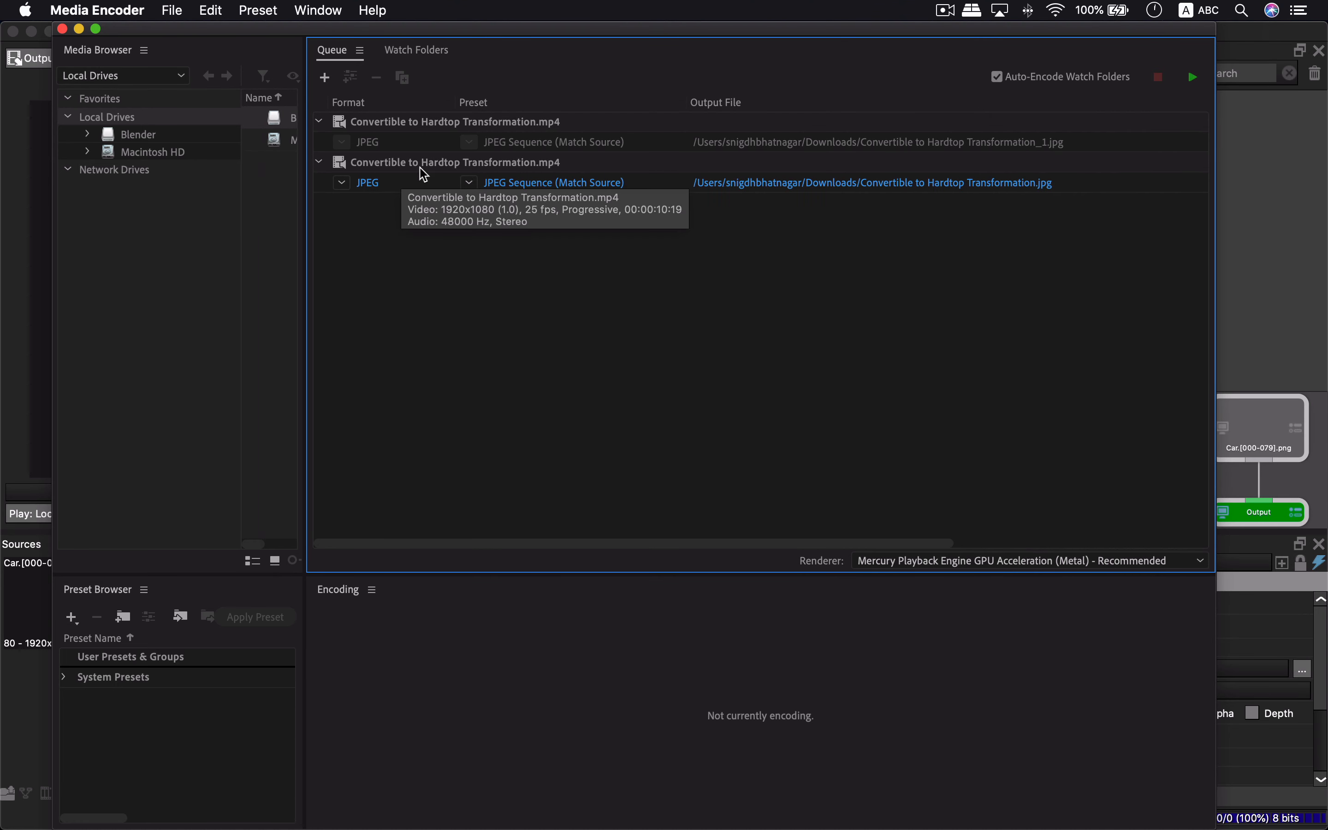
Set the second queue item's output location to a new folder named ImageSeq_Car inside Downloads
left_click(988, 185)
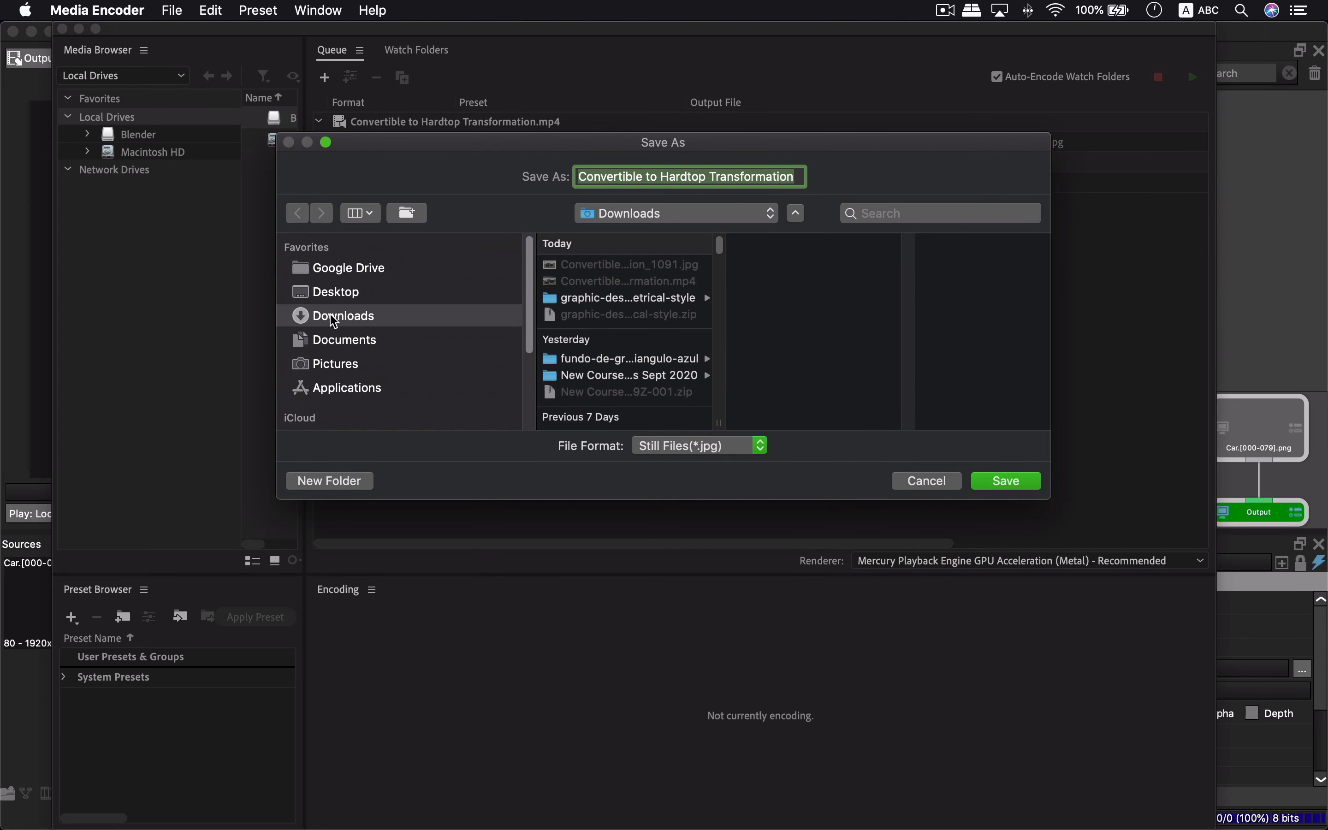
left_click(358, 481)
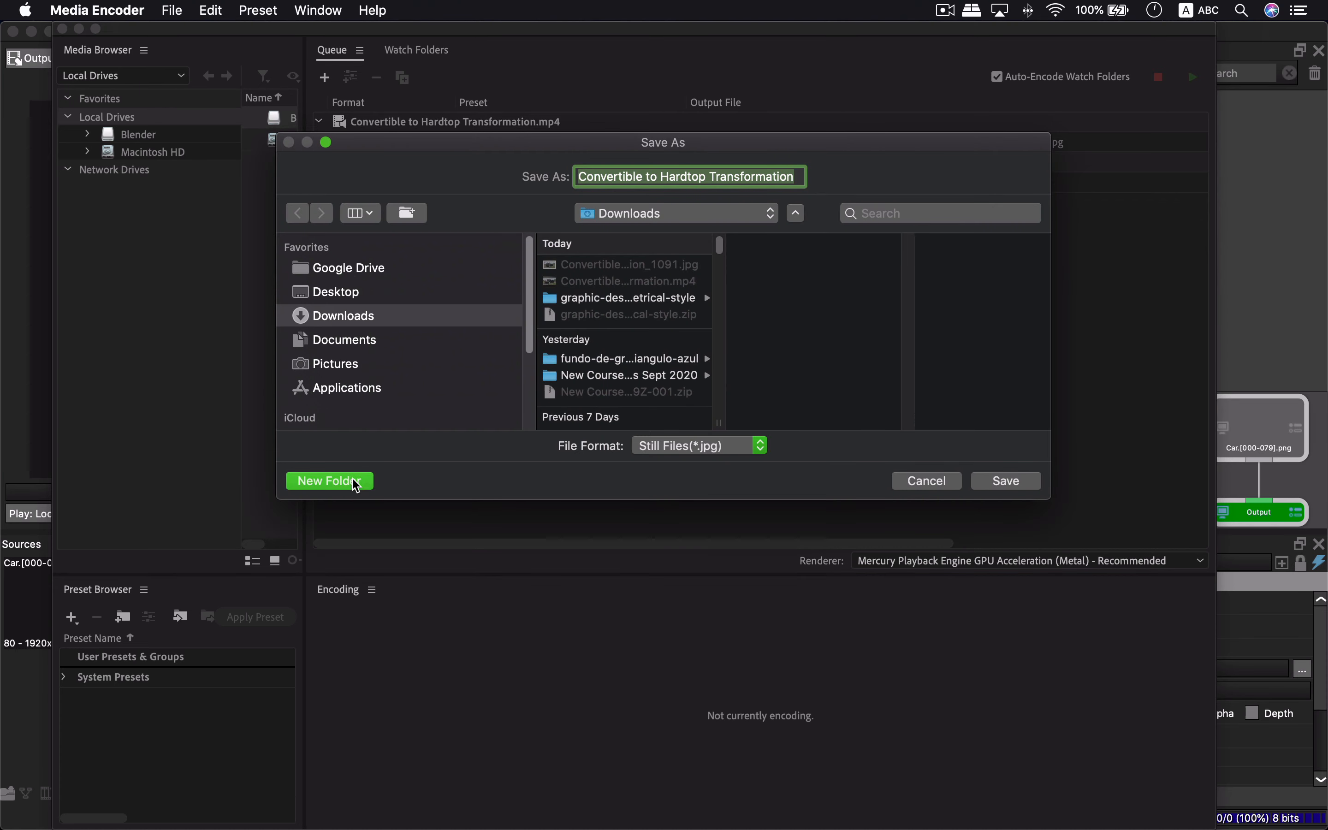
type("ImageSeq_Car")
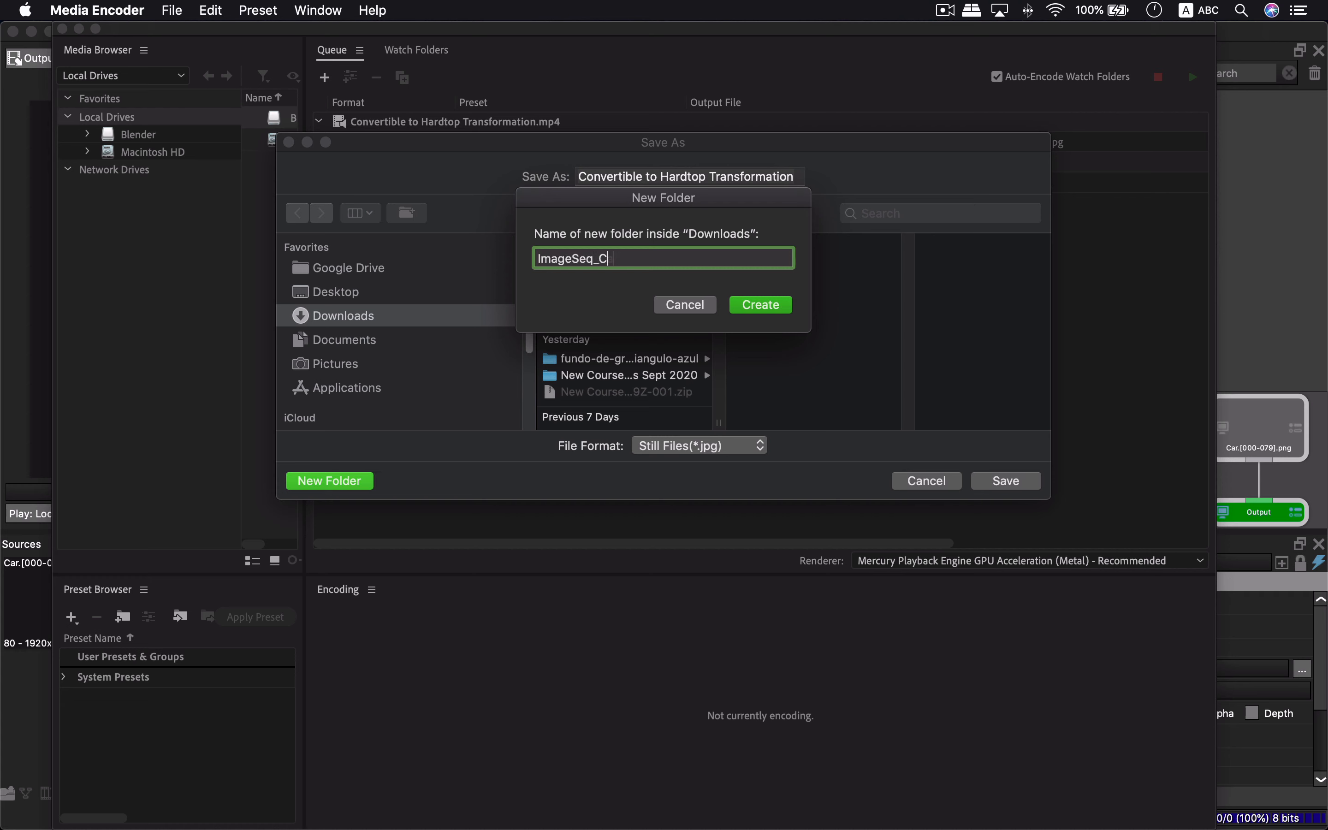
left_click(763, 305)
left_click(1010, 482)
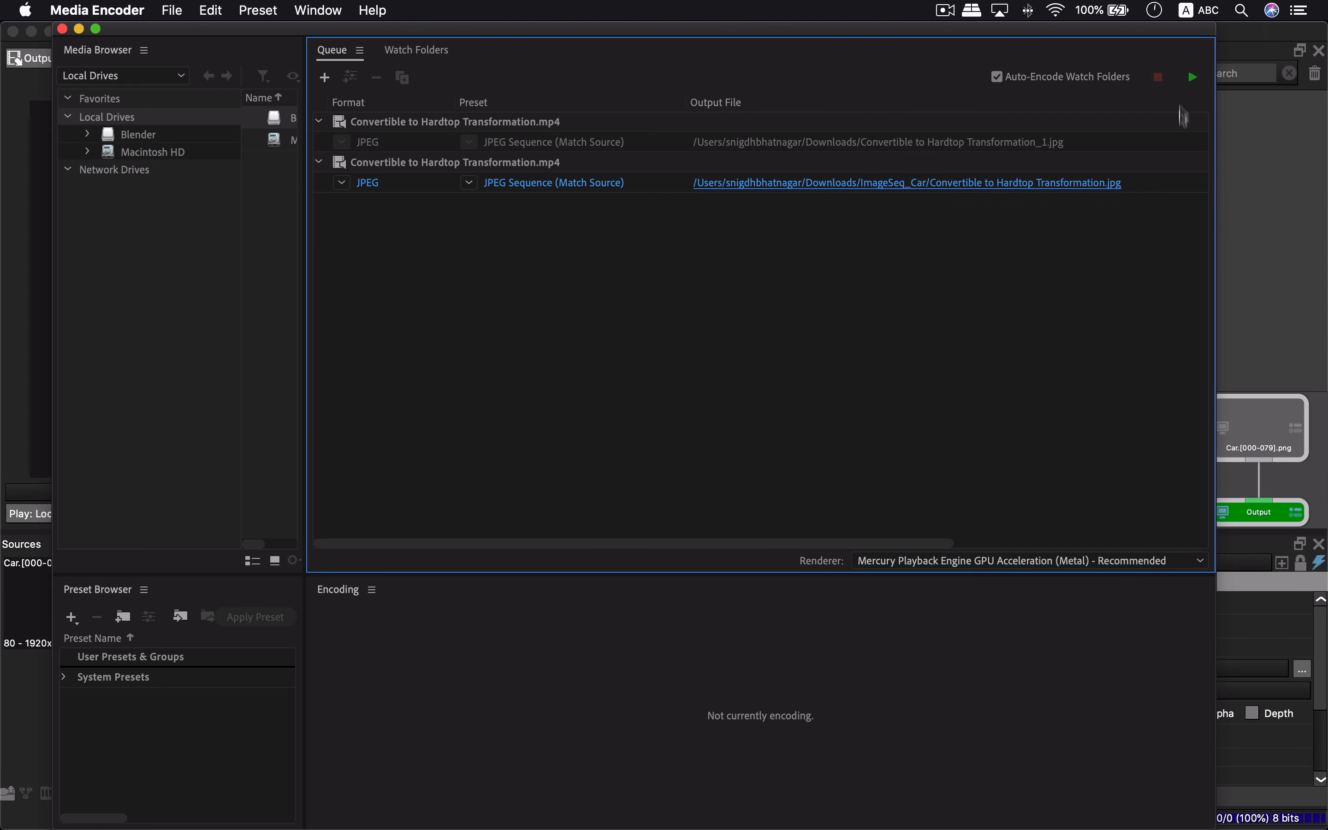
Start encoding the queue and check in Finder that JPG frames are being written to the ImageSeq_Car folder
left_click(1195, 80)
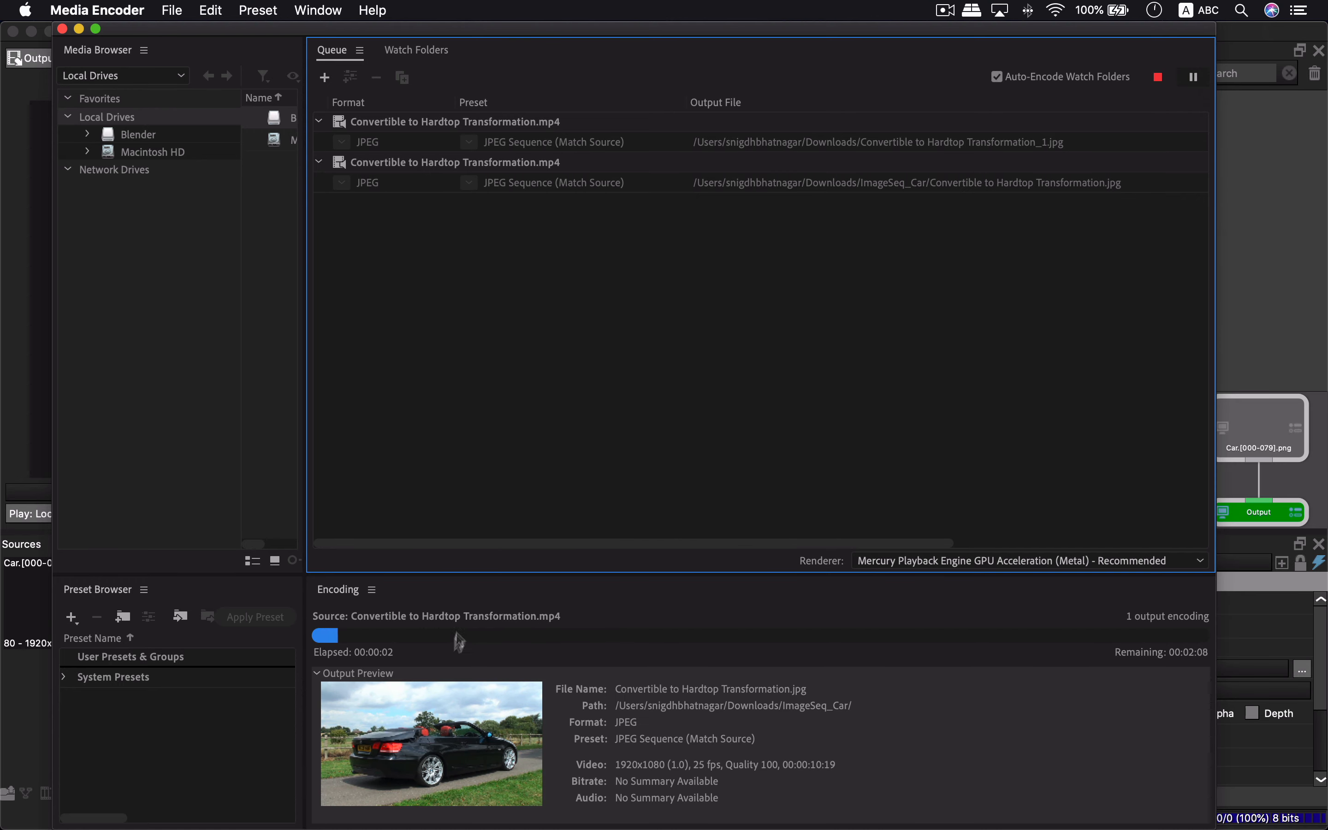
mouse_move(351, 821)
left_click(297, 780)
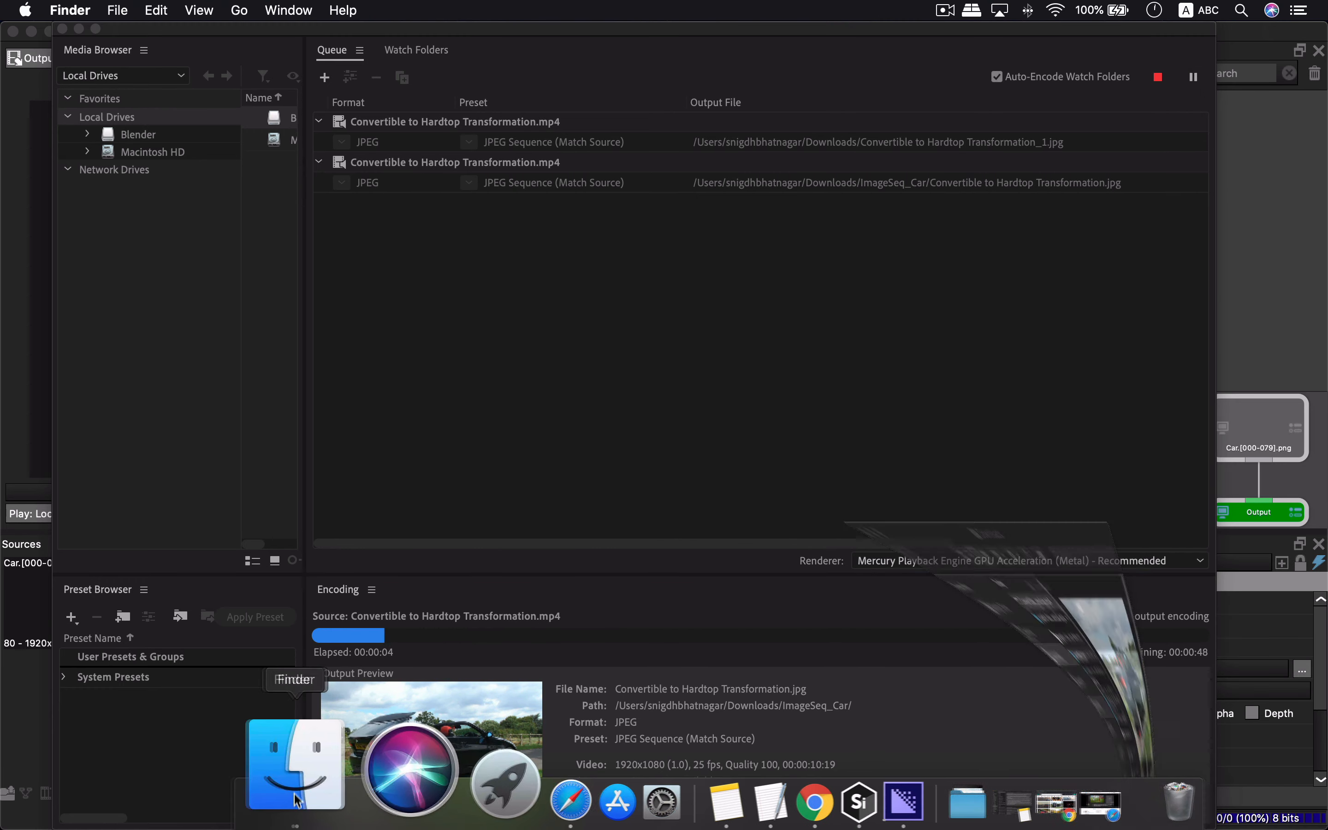
left_click(591, 256)
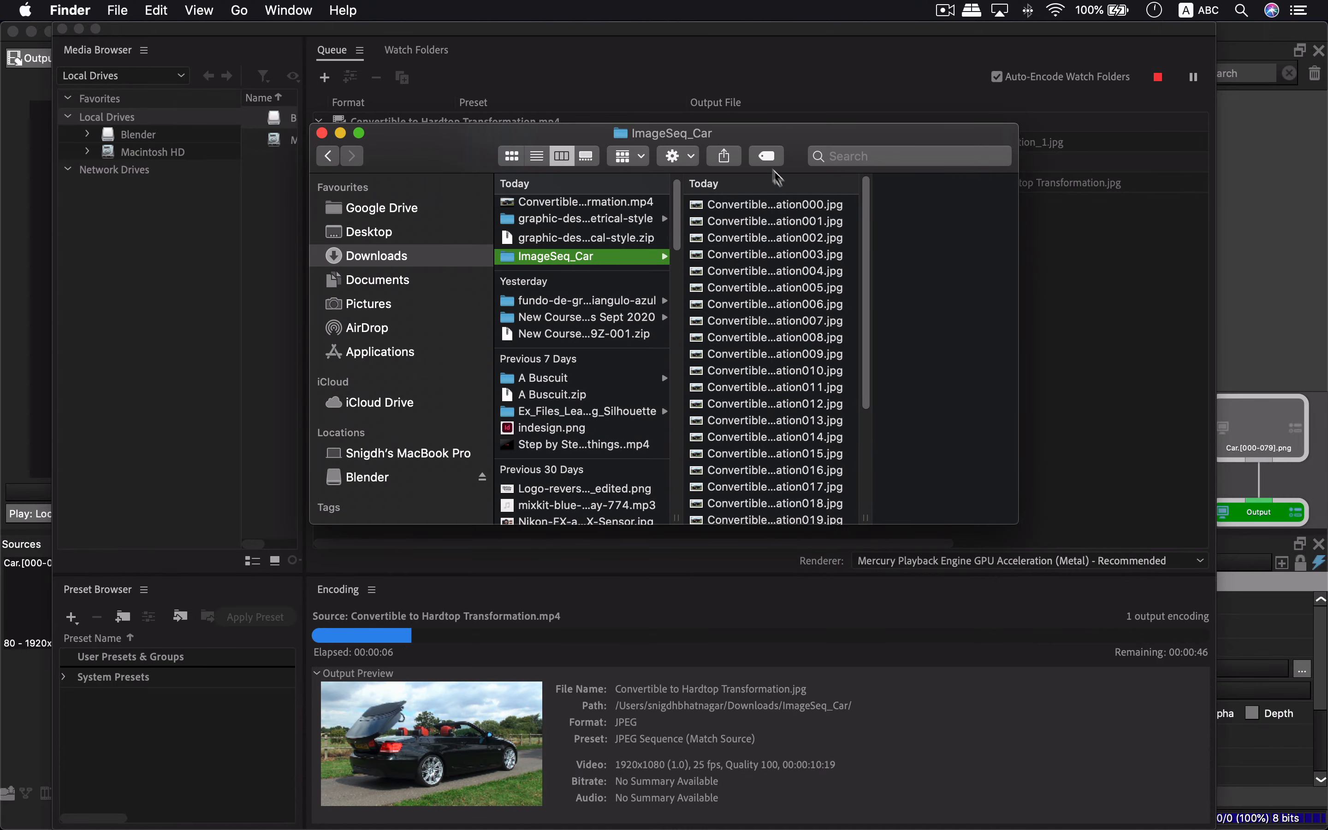
left_click_drag(775, 142, 127, 136)
left_click_drag(213, 243, 219, 469)
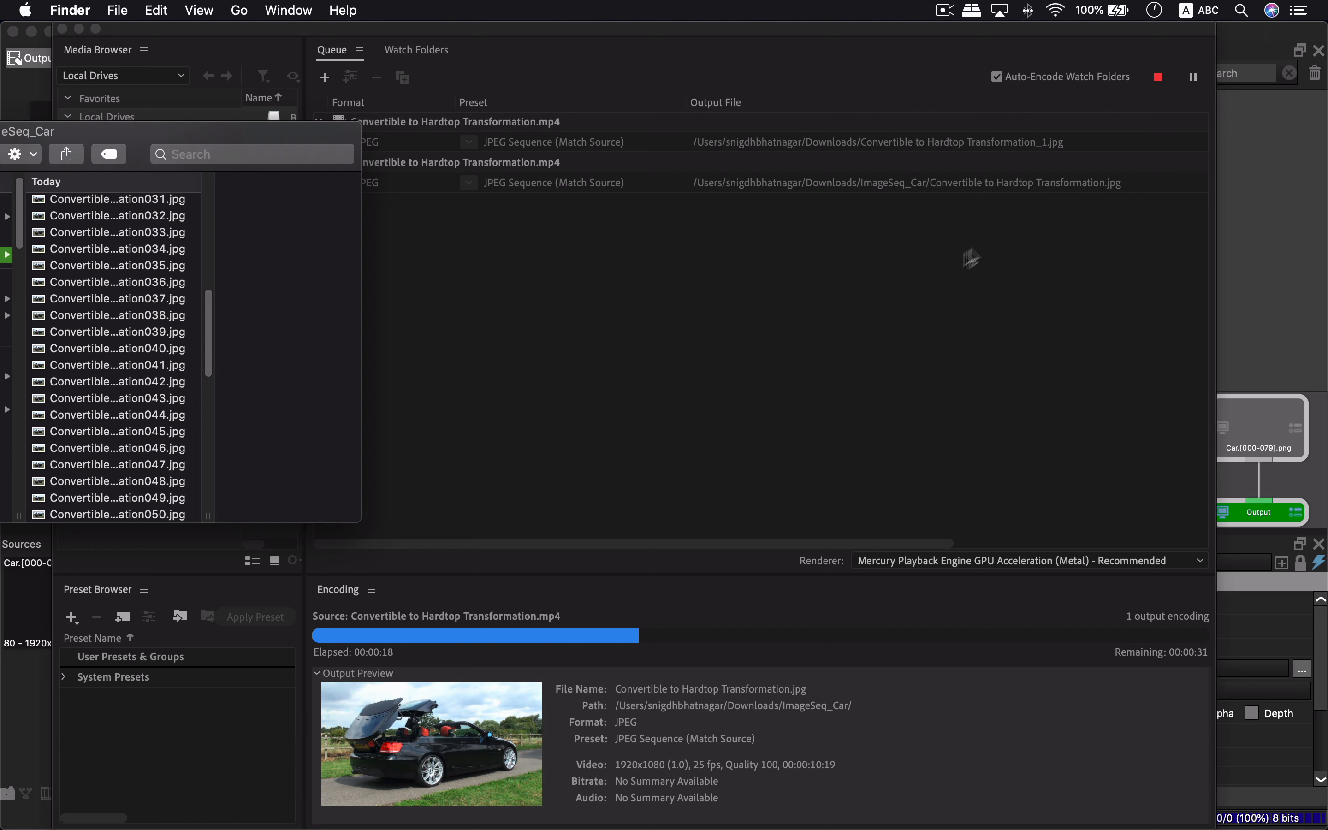
left_click(1021, 273)
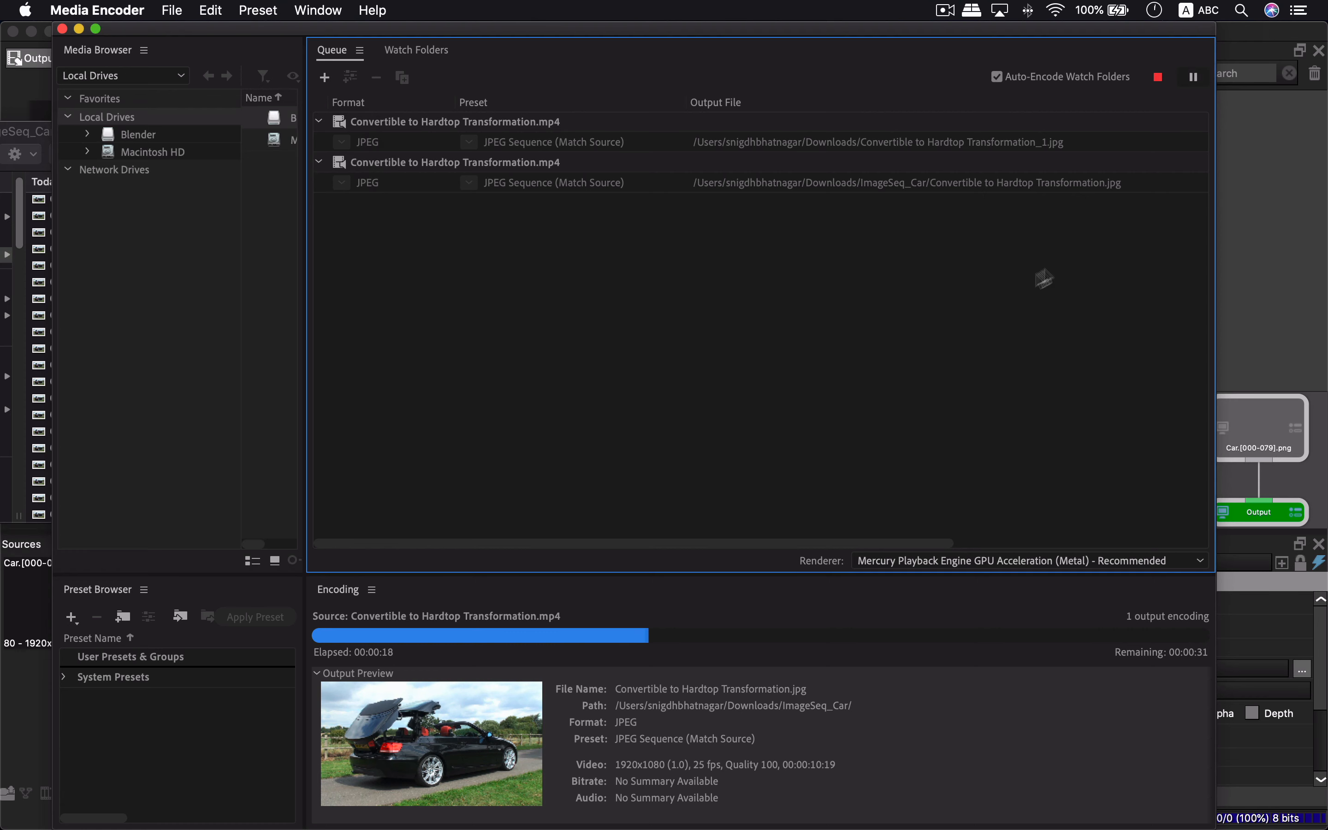
left_click(945, 10)
left_click(969, 67)
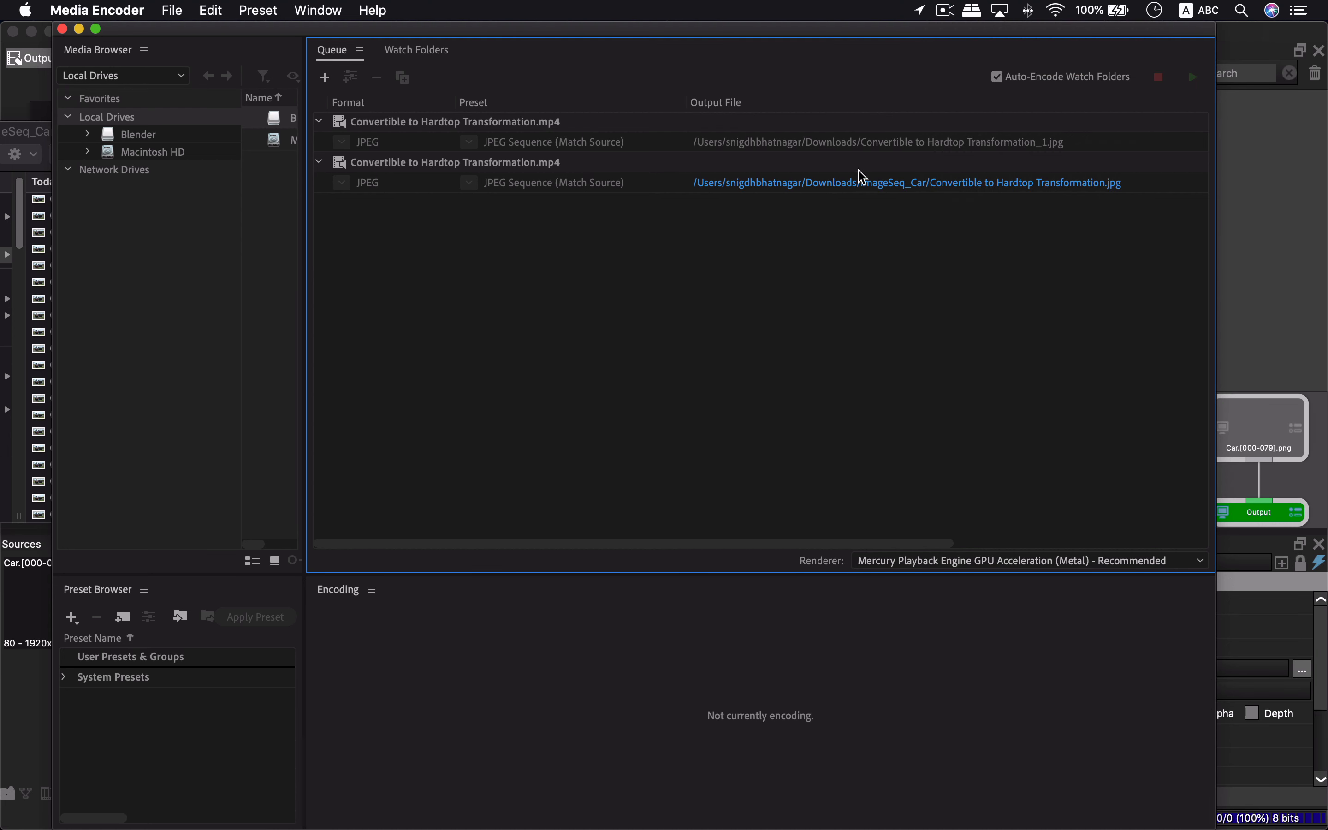
Open the second queue item's output folder, preview the first exported frame, and minimize the Finder window
left_click(876, 189)
left_click_drag(148, 140, 676, 127)
left_click_drag(662, 181, 646, 157)
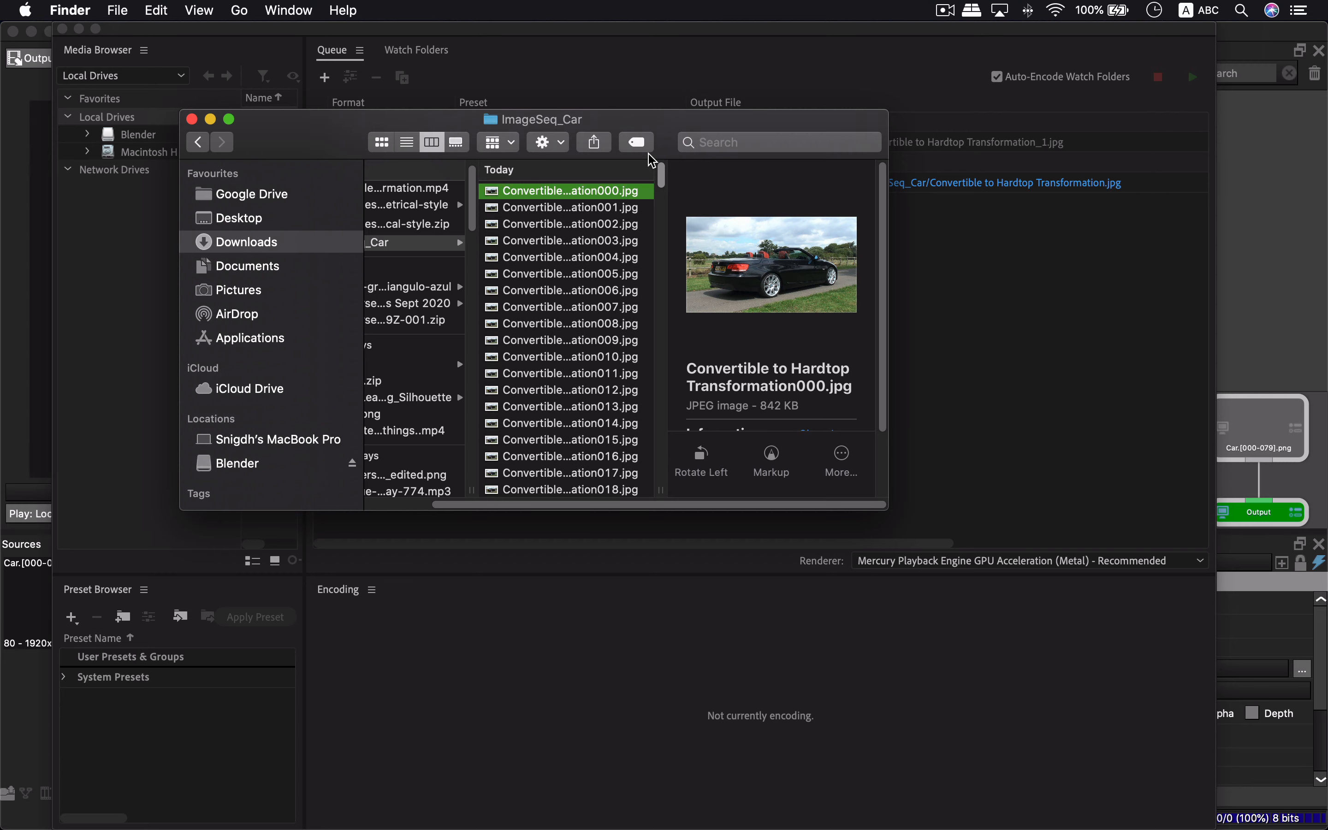
left_click(210, 120)
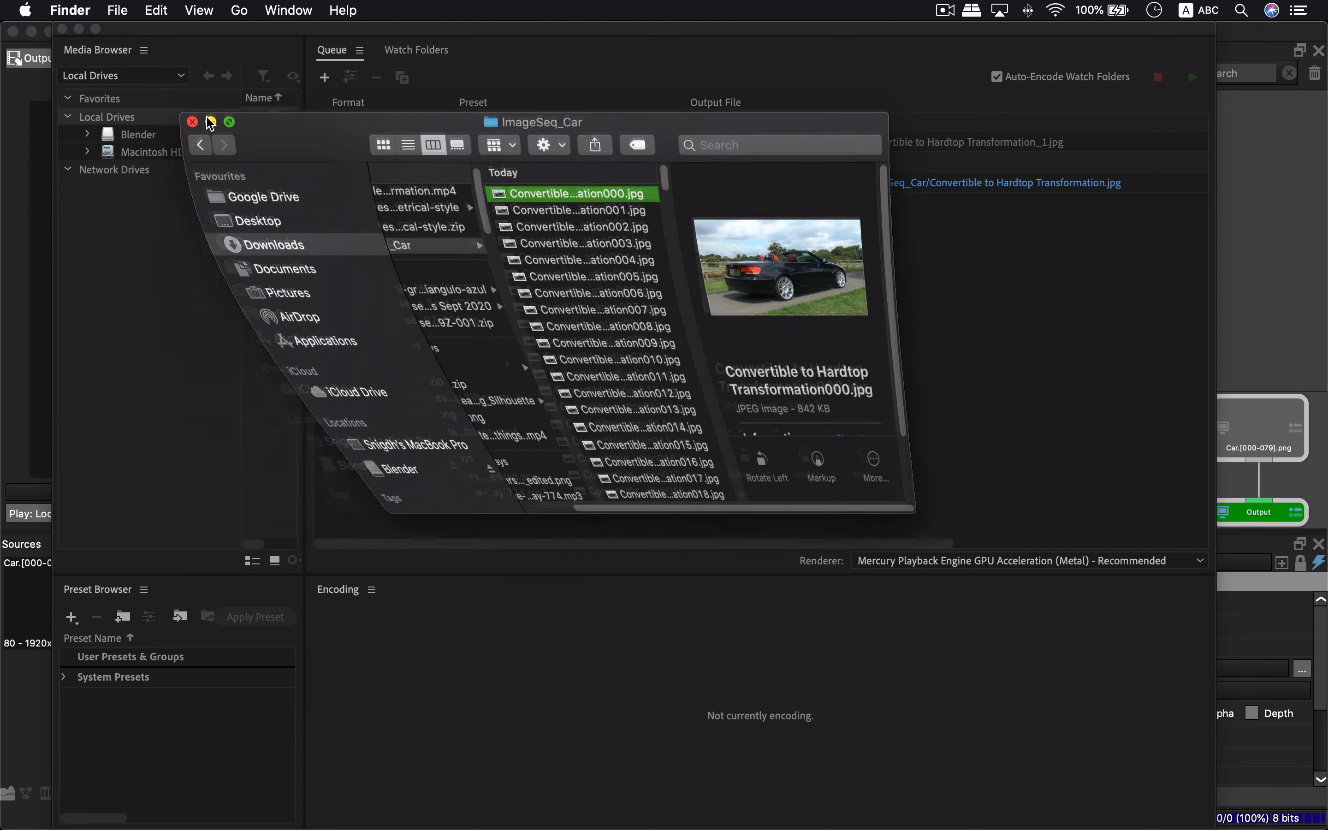
Switch to Silhouette and start a new project named intro_car_01
left_click(21, 112)
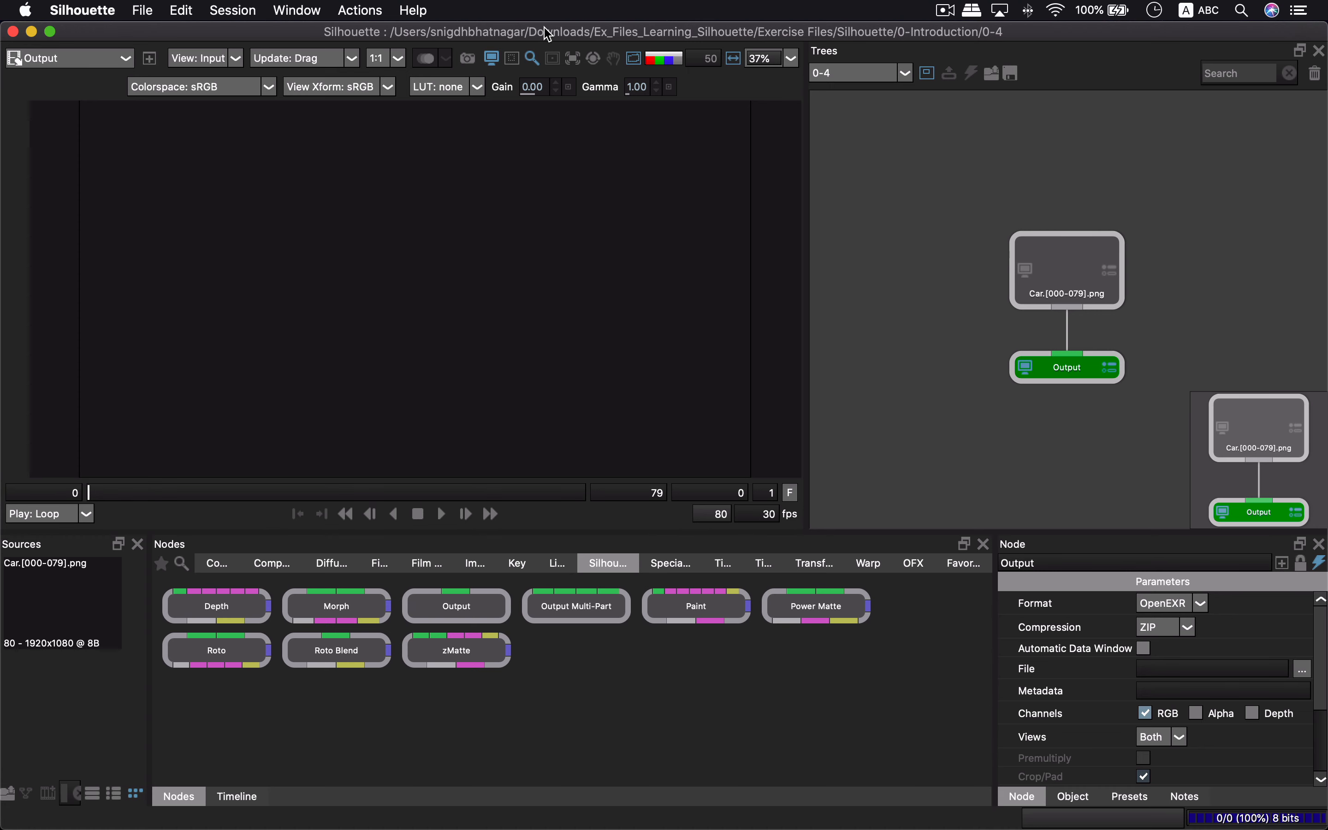
left_click(142, 10)
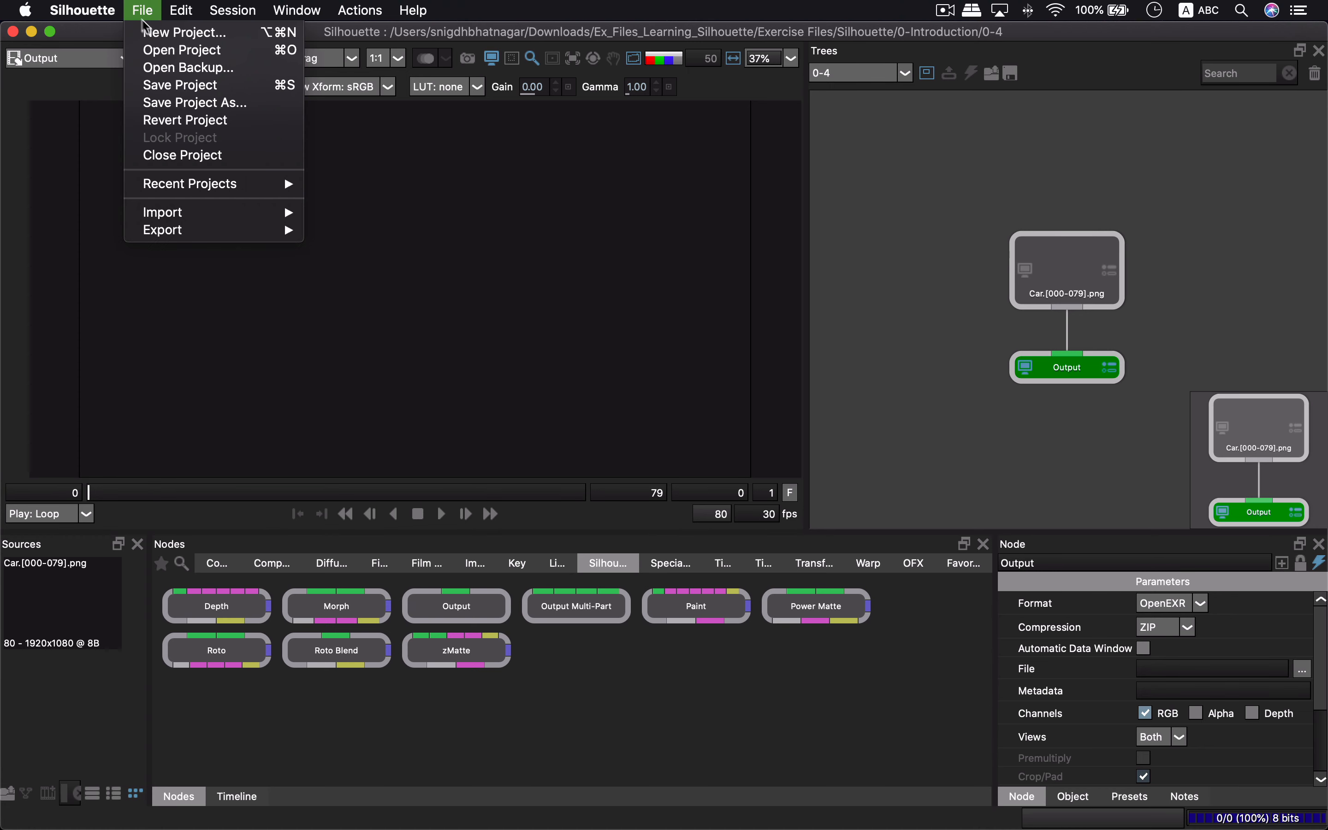
left_click(170, 33)
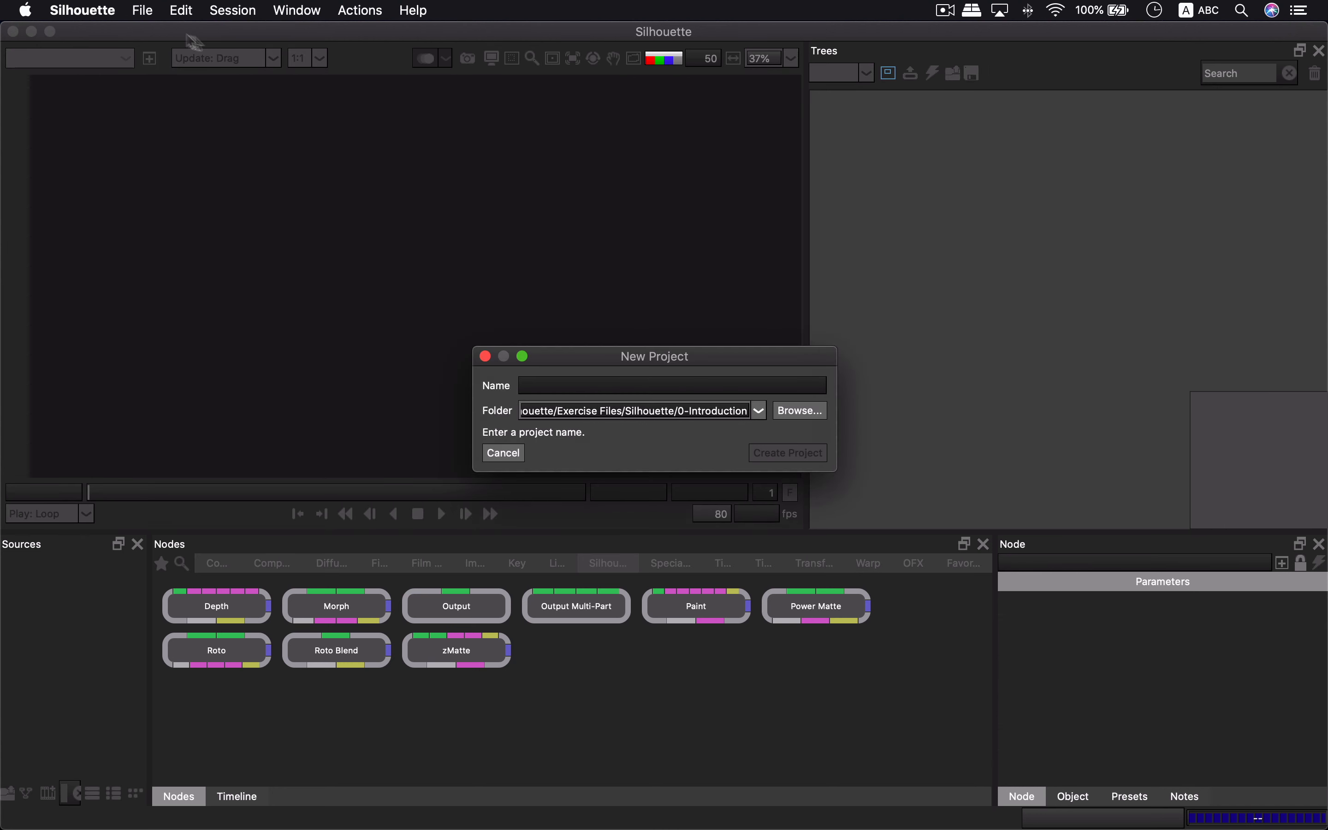
left_click_drag(708, 361, 750, 277)
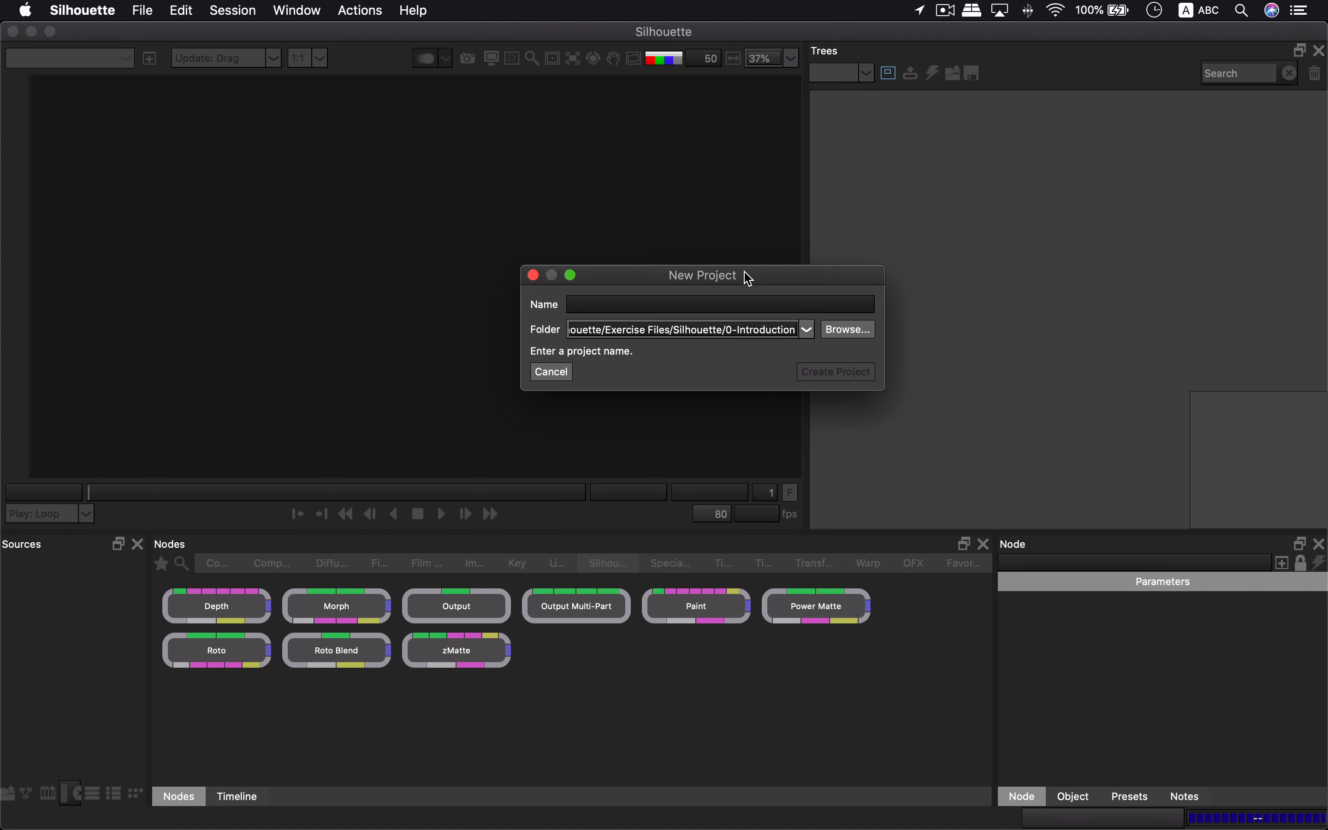
type("car")
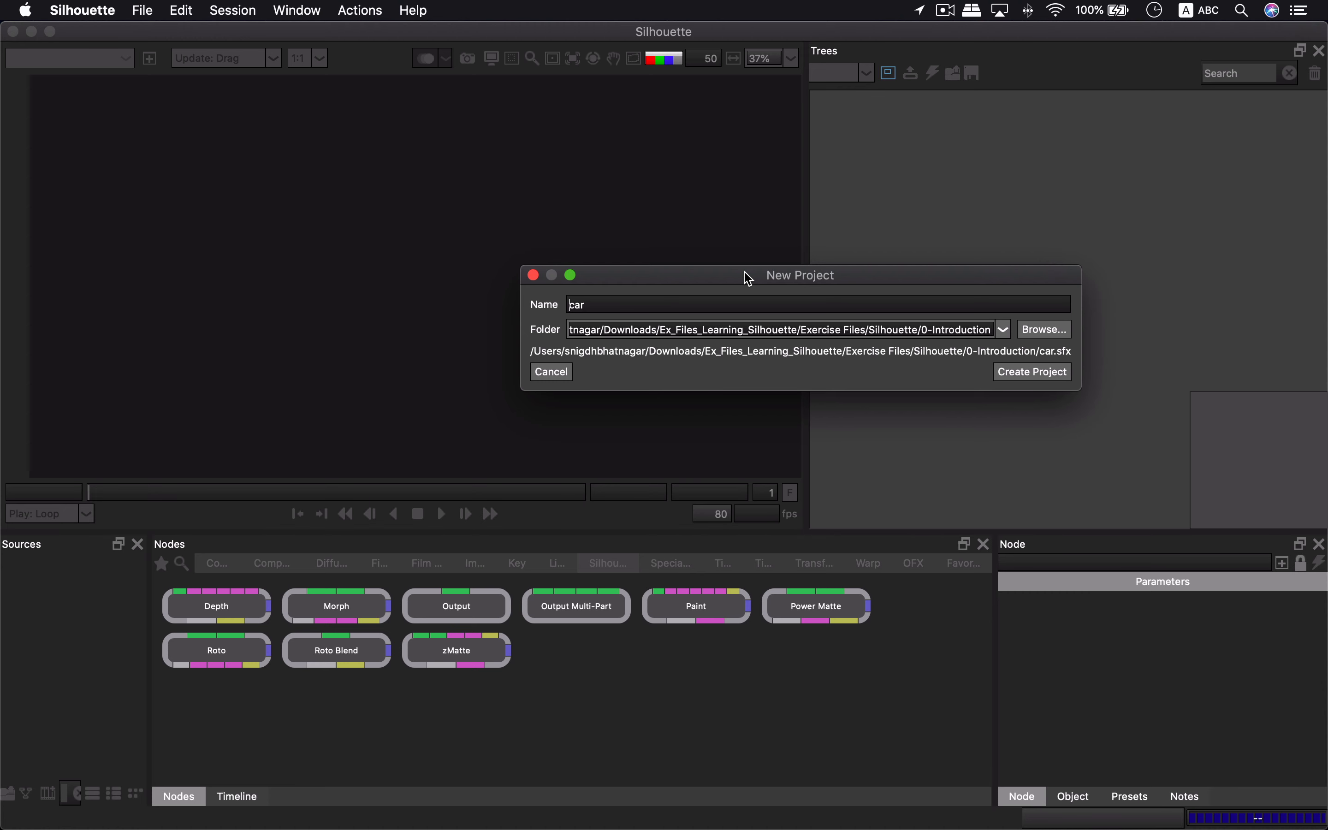
type("intro")
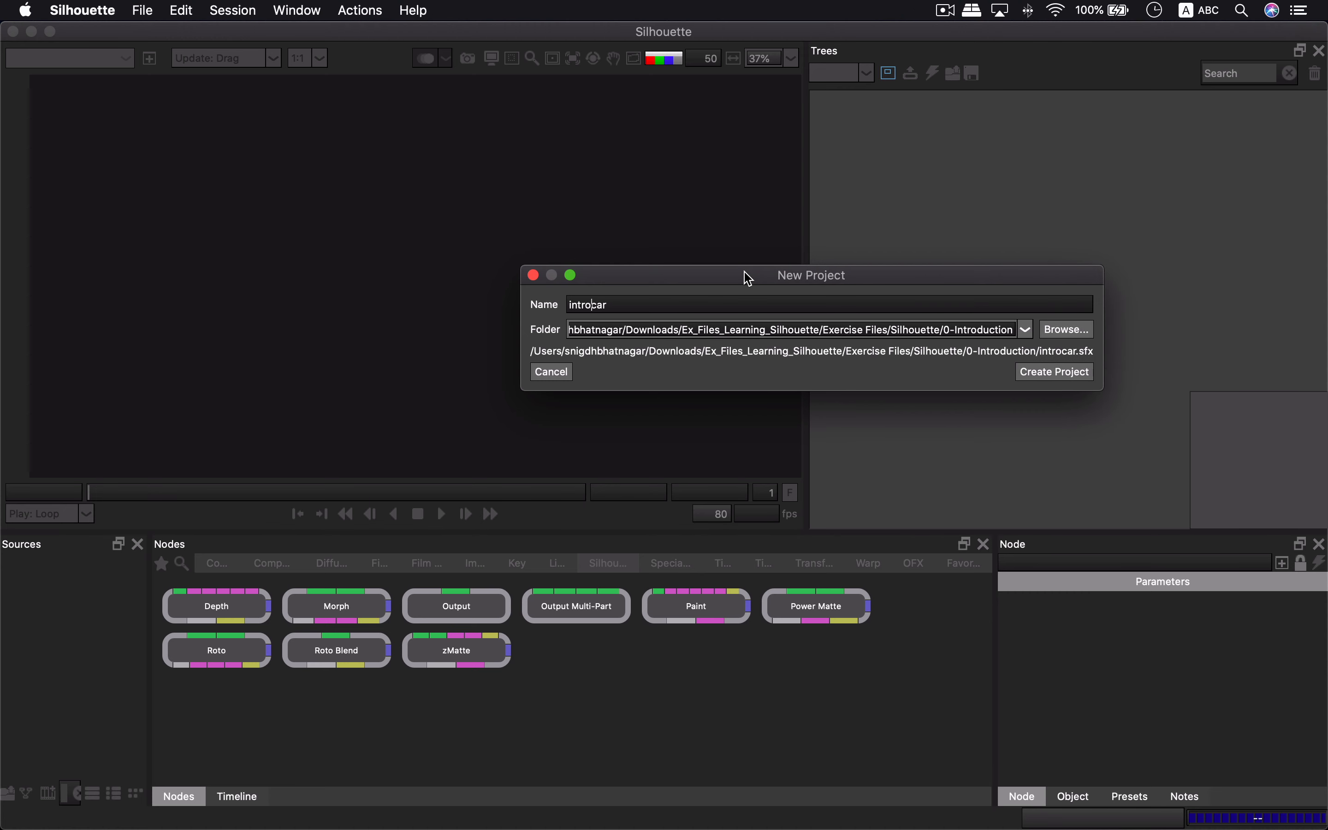
type("_")
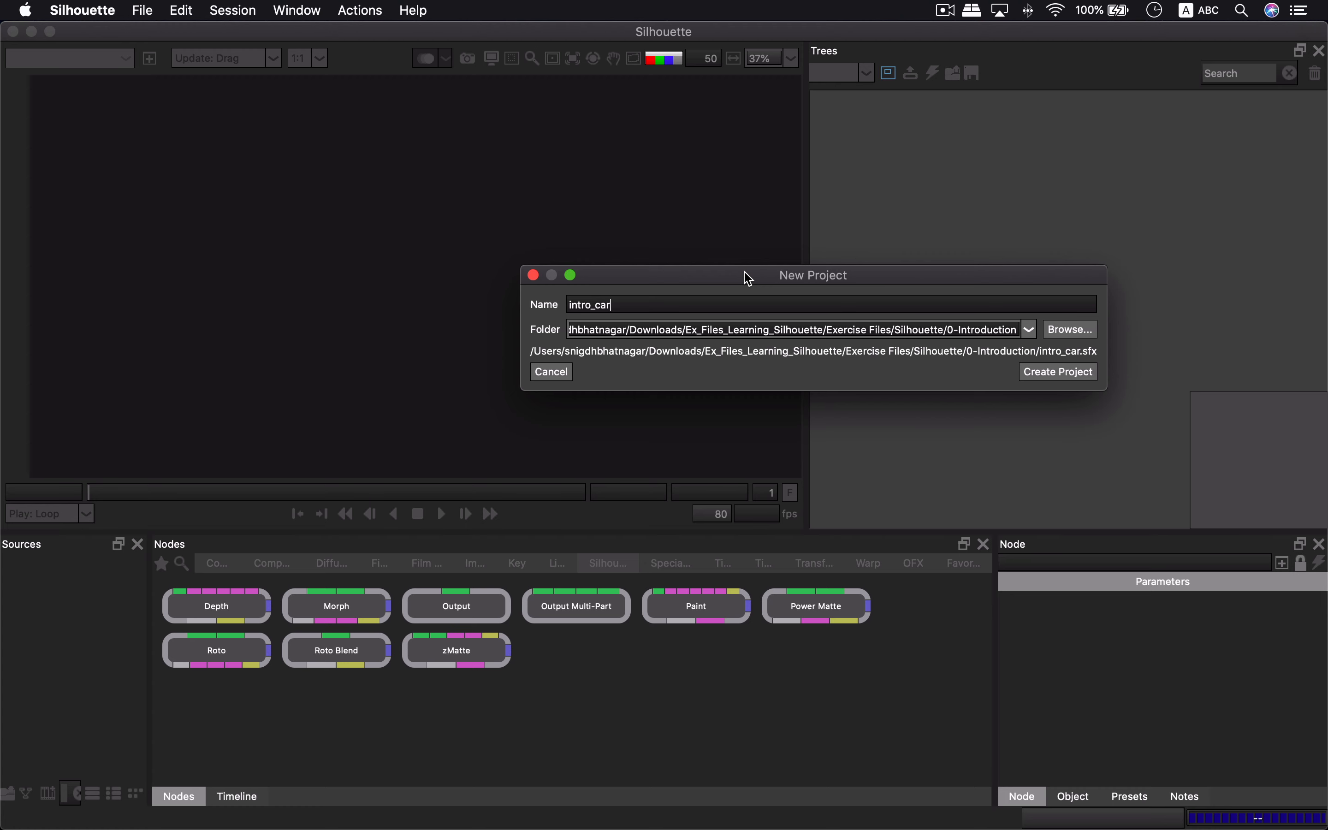
type("_01")
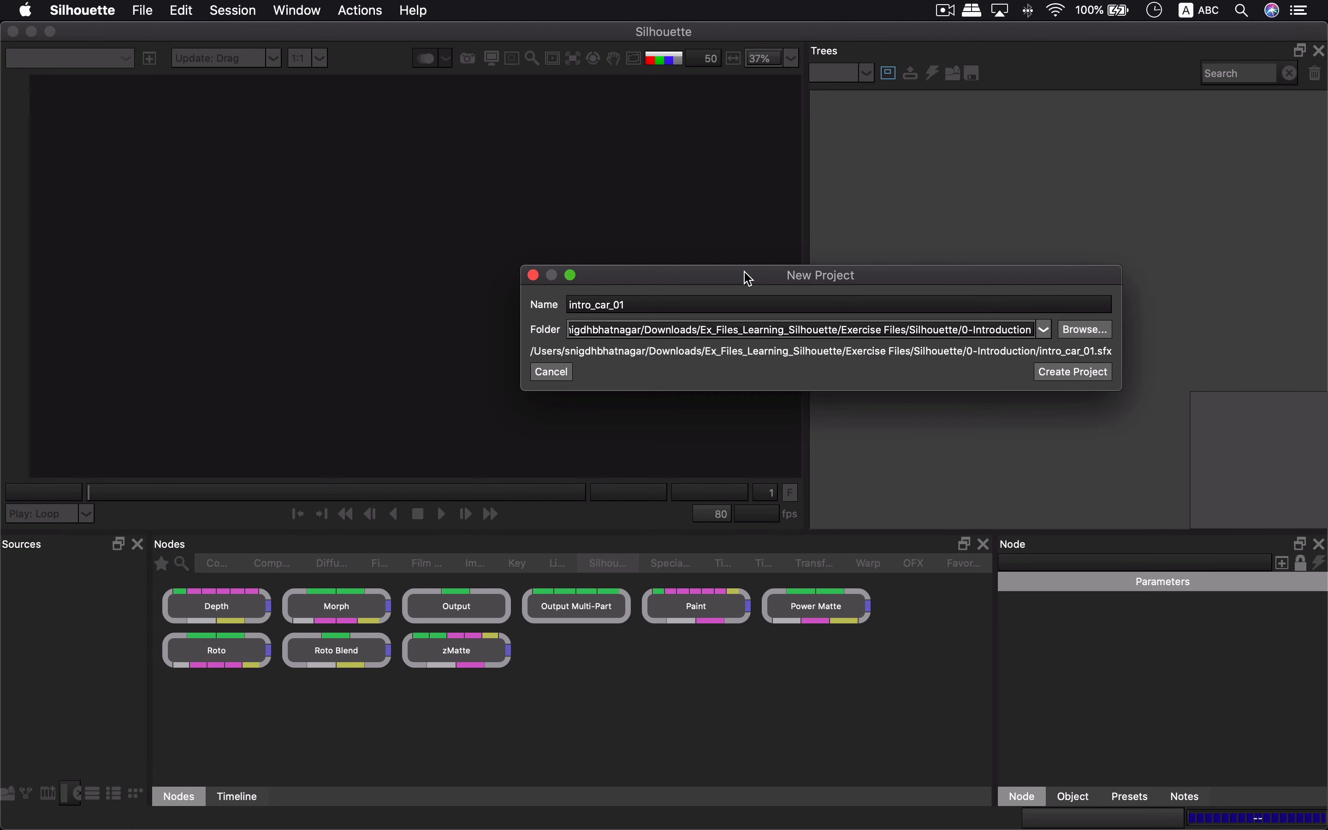
Browse to the Downloads folder for the new project's location
left_click(1086, 331)
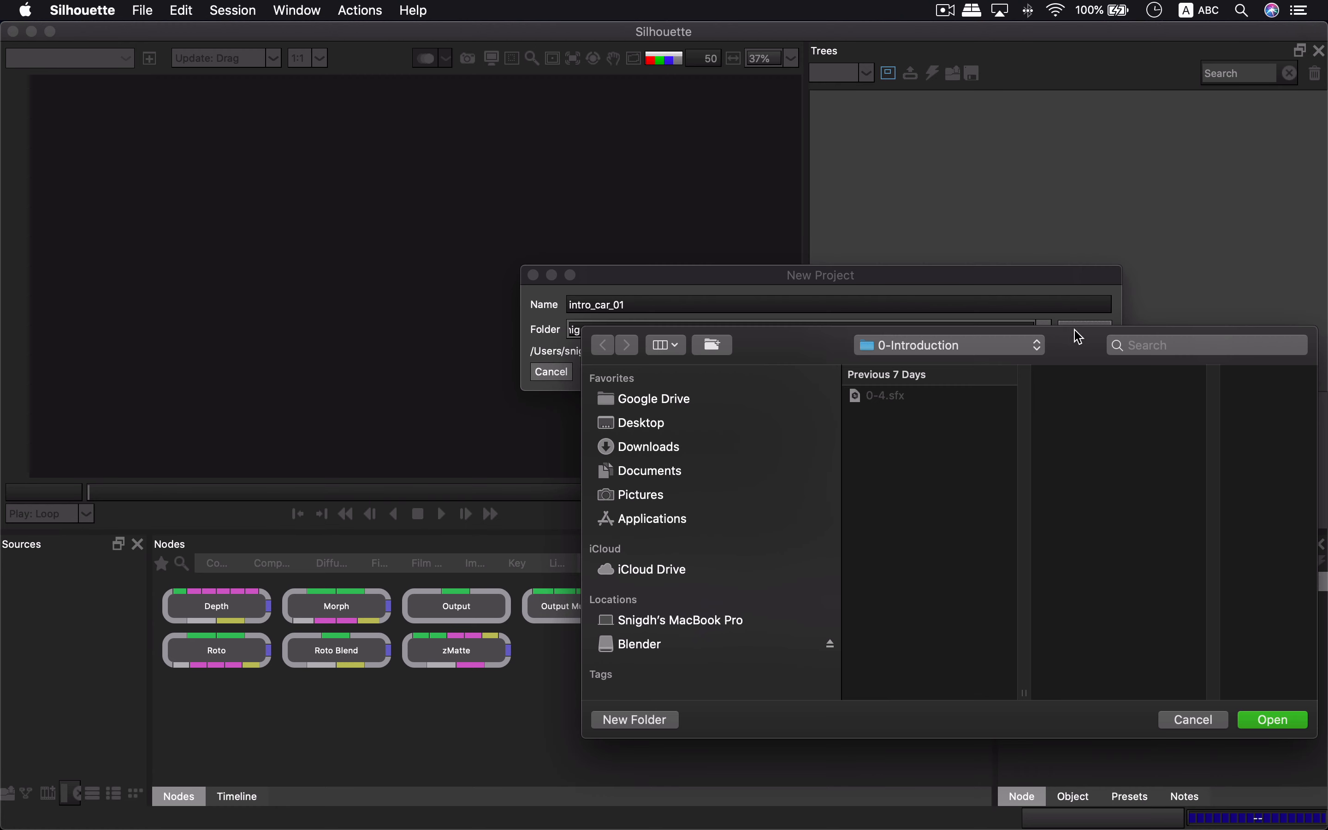
left_click(647, 426)
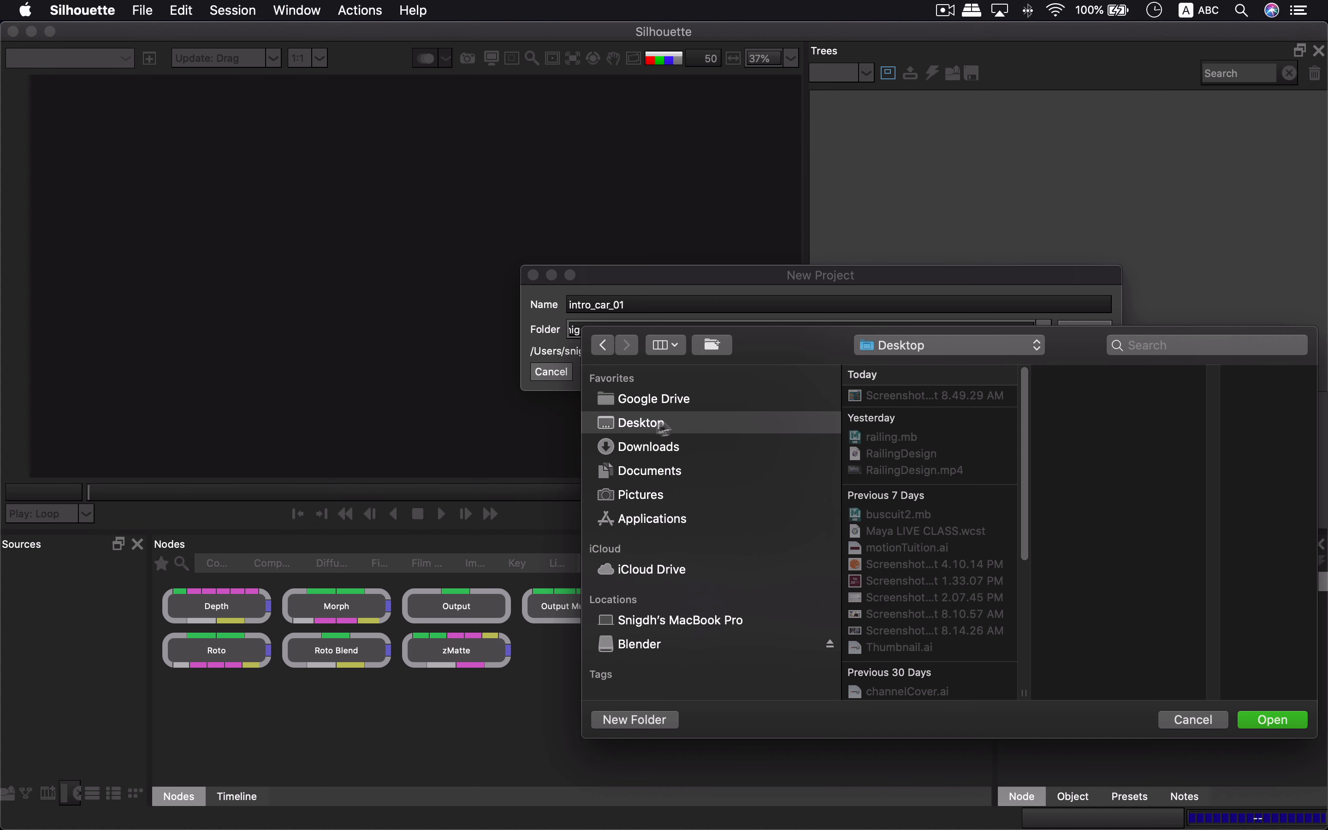
left_click(724, 446)
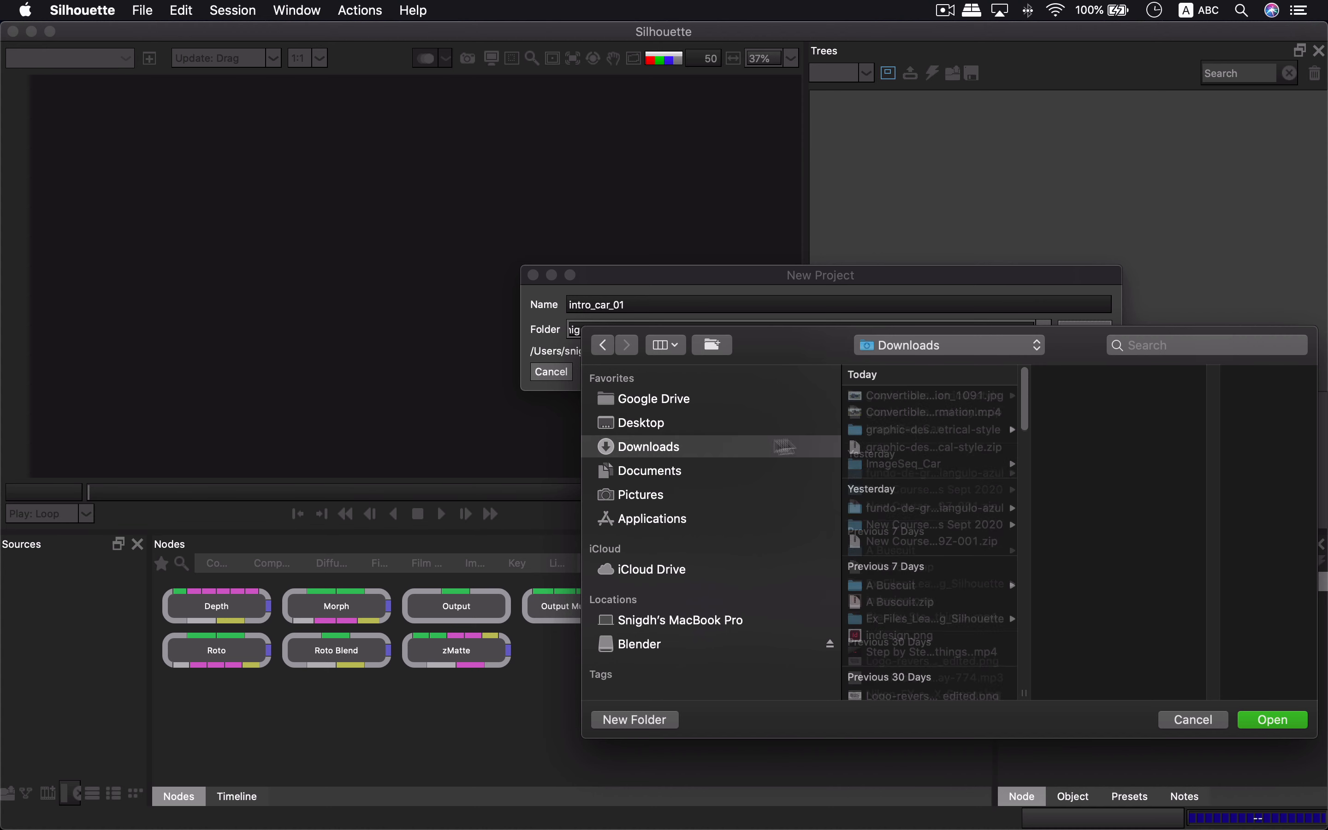
left_click(906, 466)
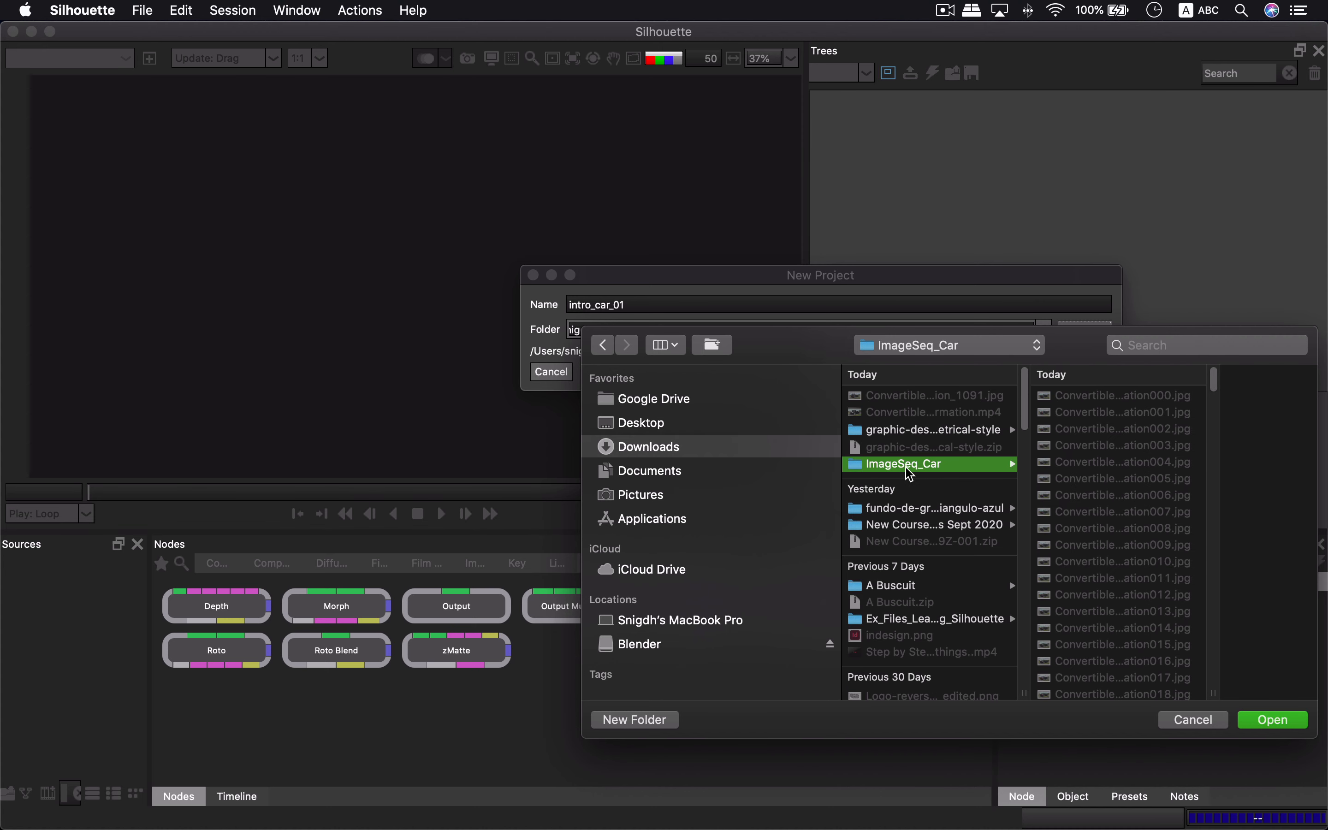
left_click(728, 448)
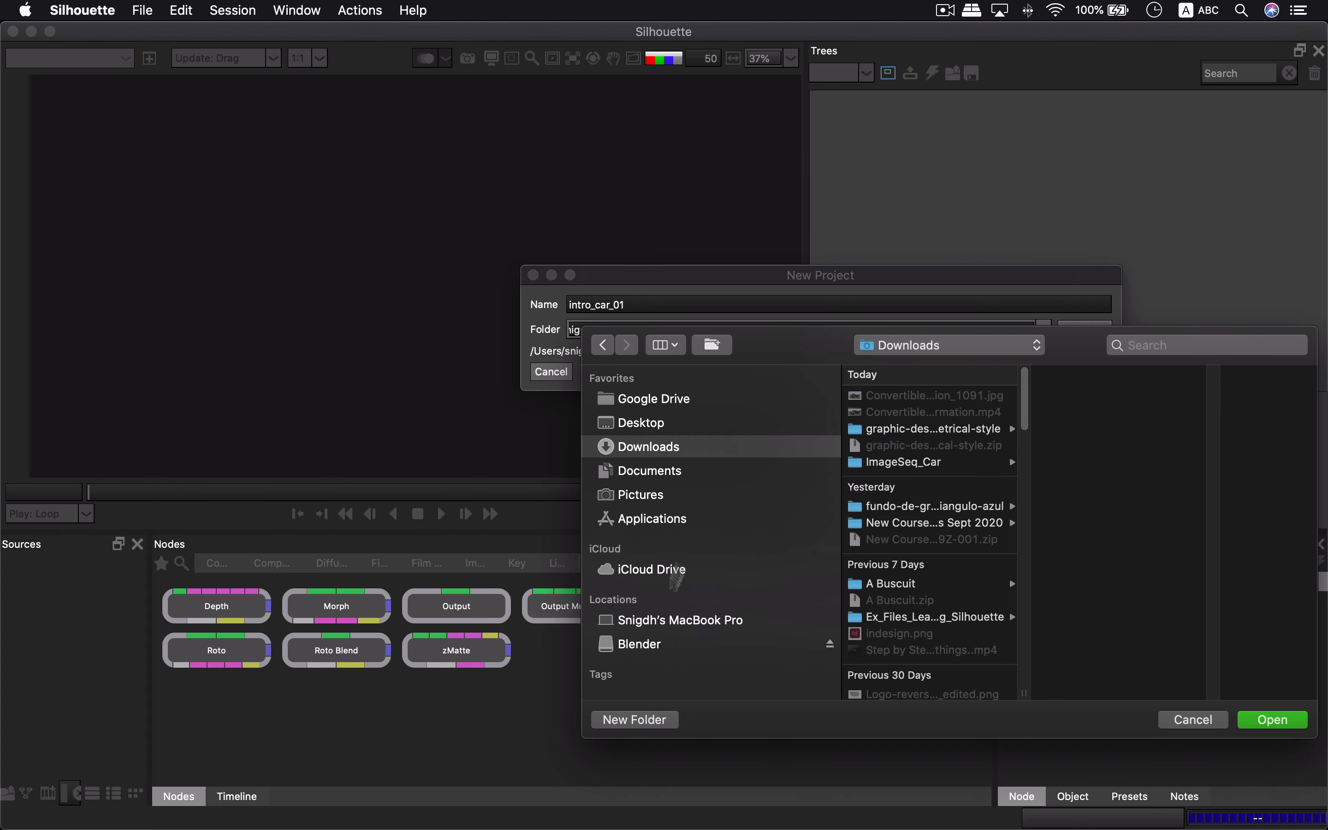
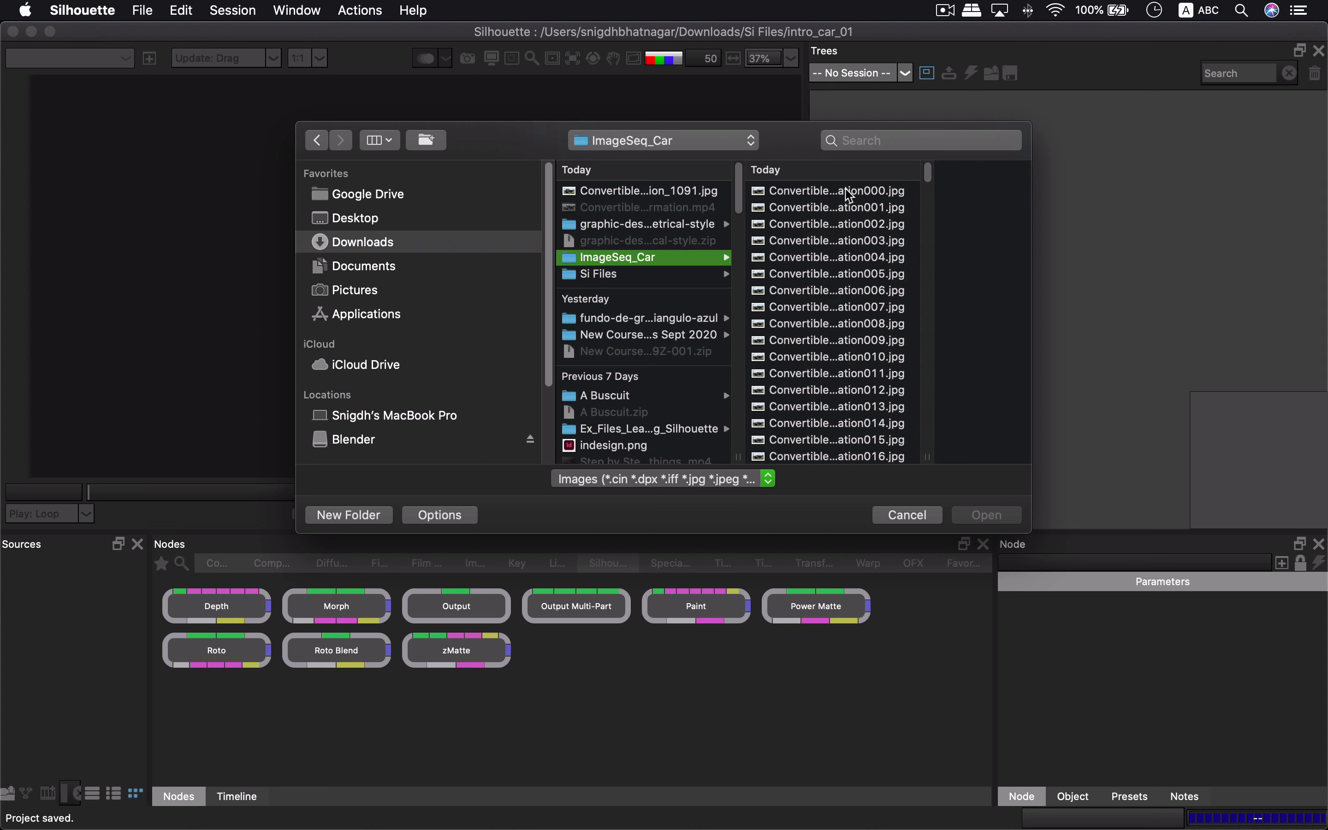
Import the image sequence from ImageSeq_Car using Convertible to Hardtop Transformation000.jpg, and delete it from the sources
left_click(843, 191)
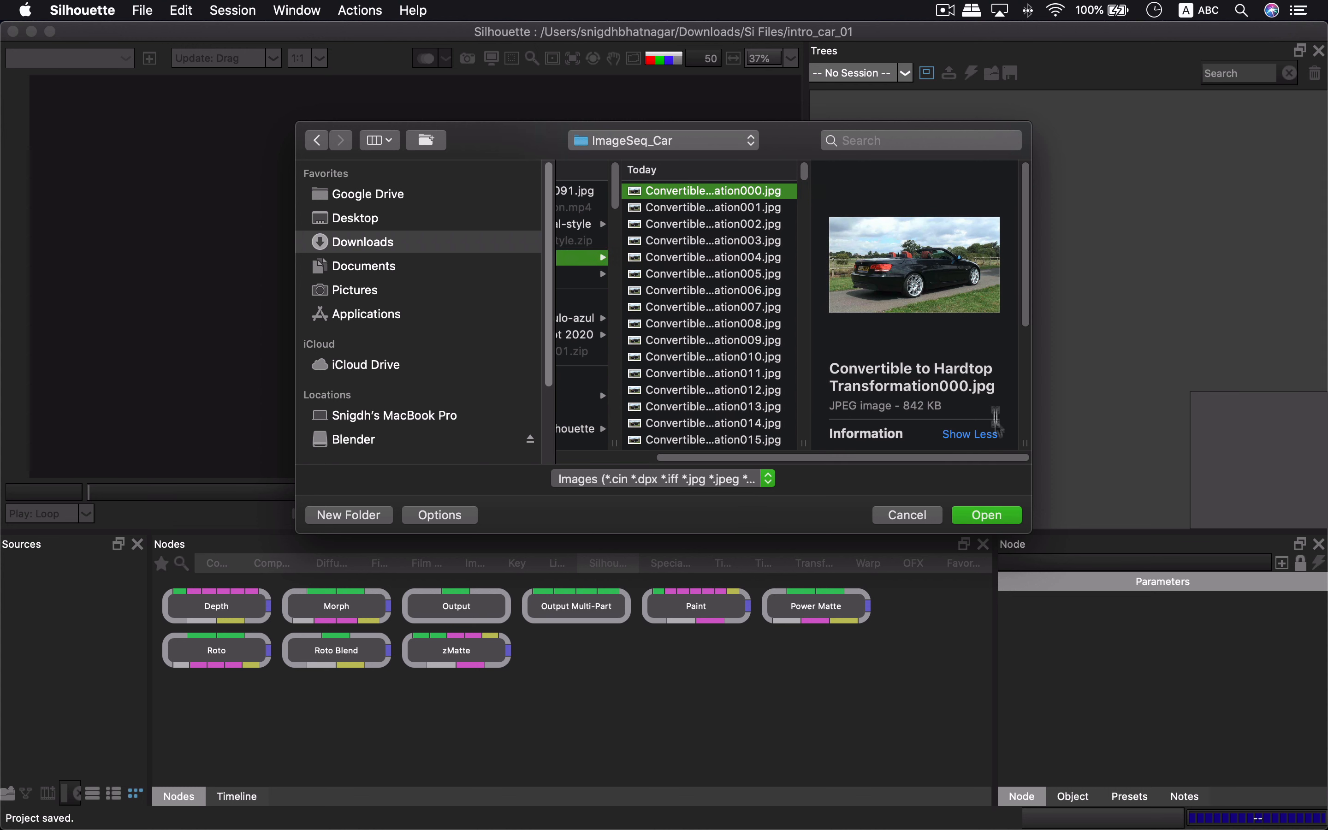
left_click(978, 515)
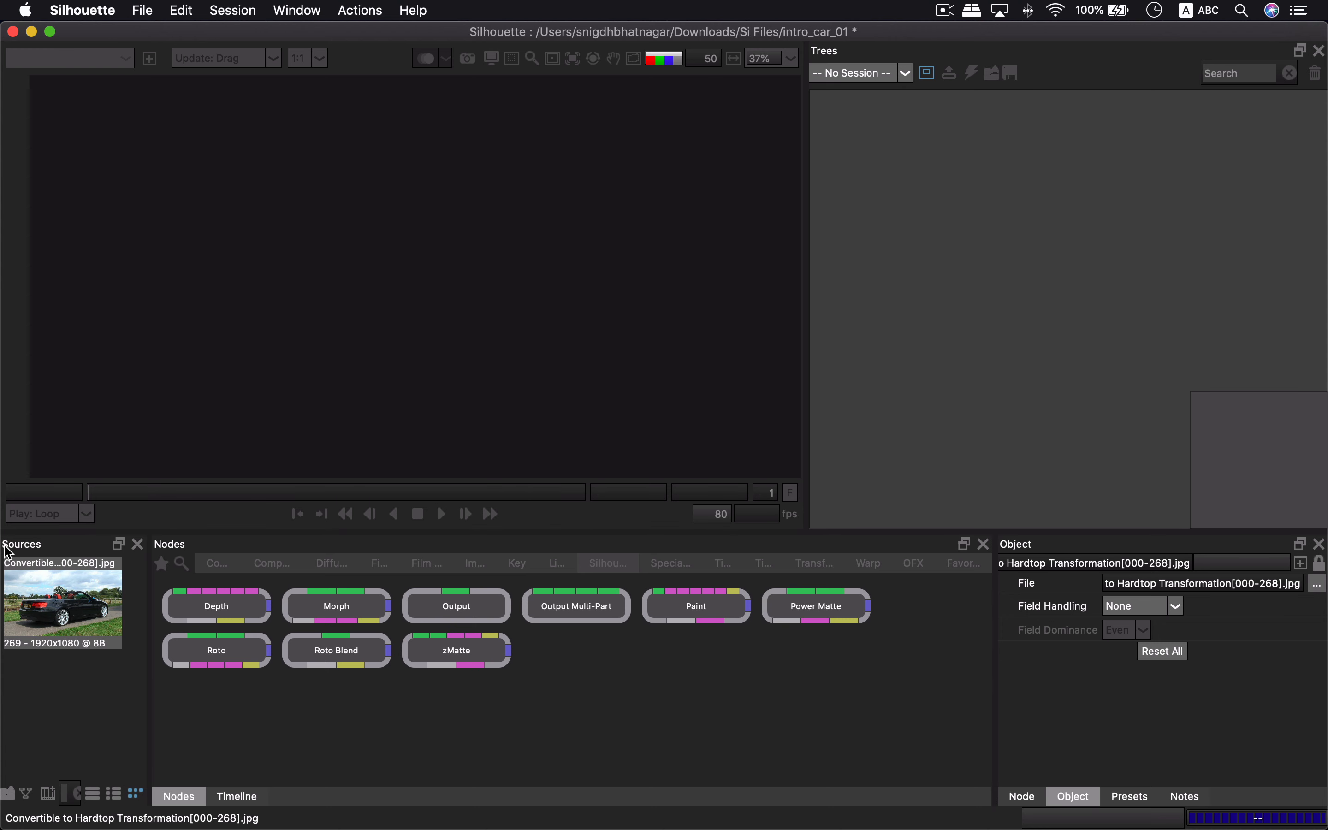
key("Delete")
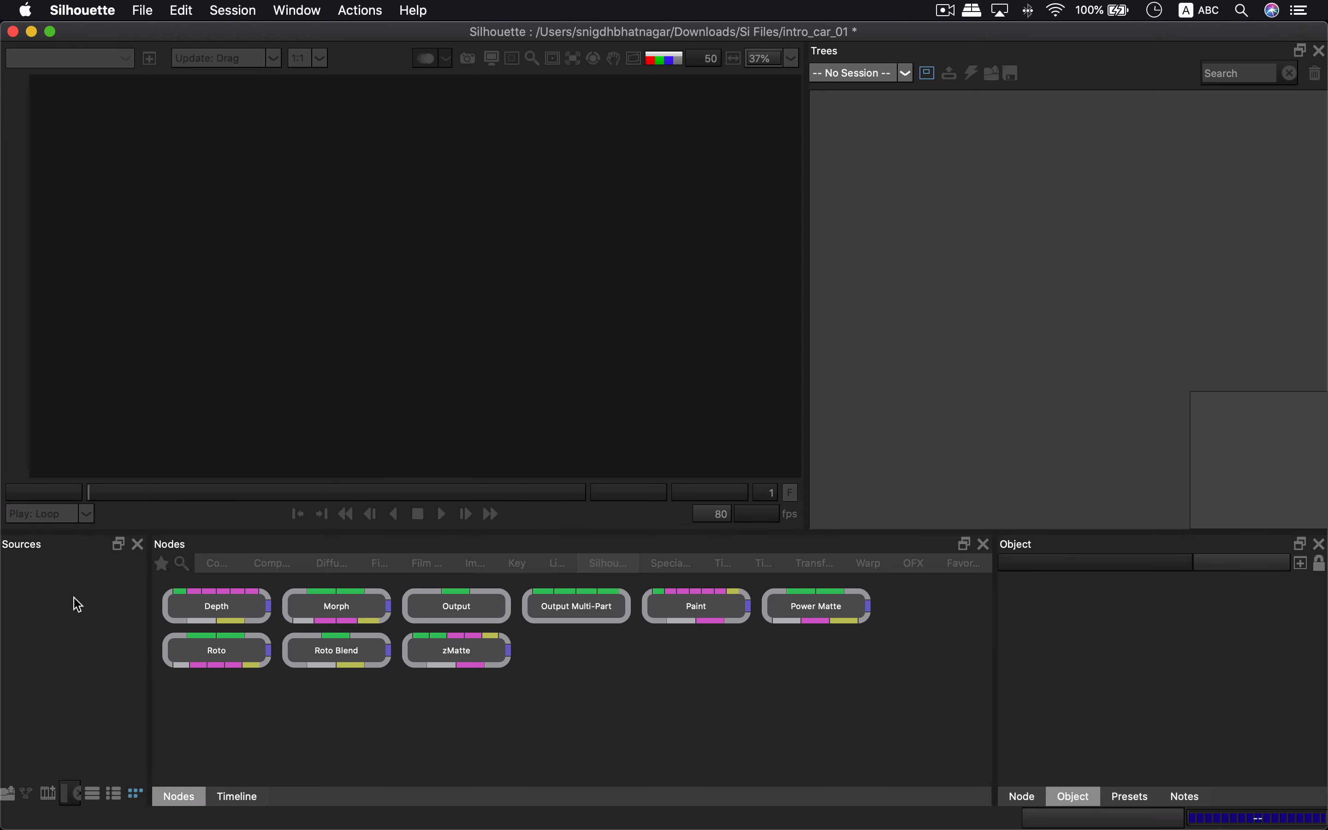
Import the car image sequence again by its first frame from ImageSeq_Car, and remove it from the sources again
double_click(84, 607)
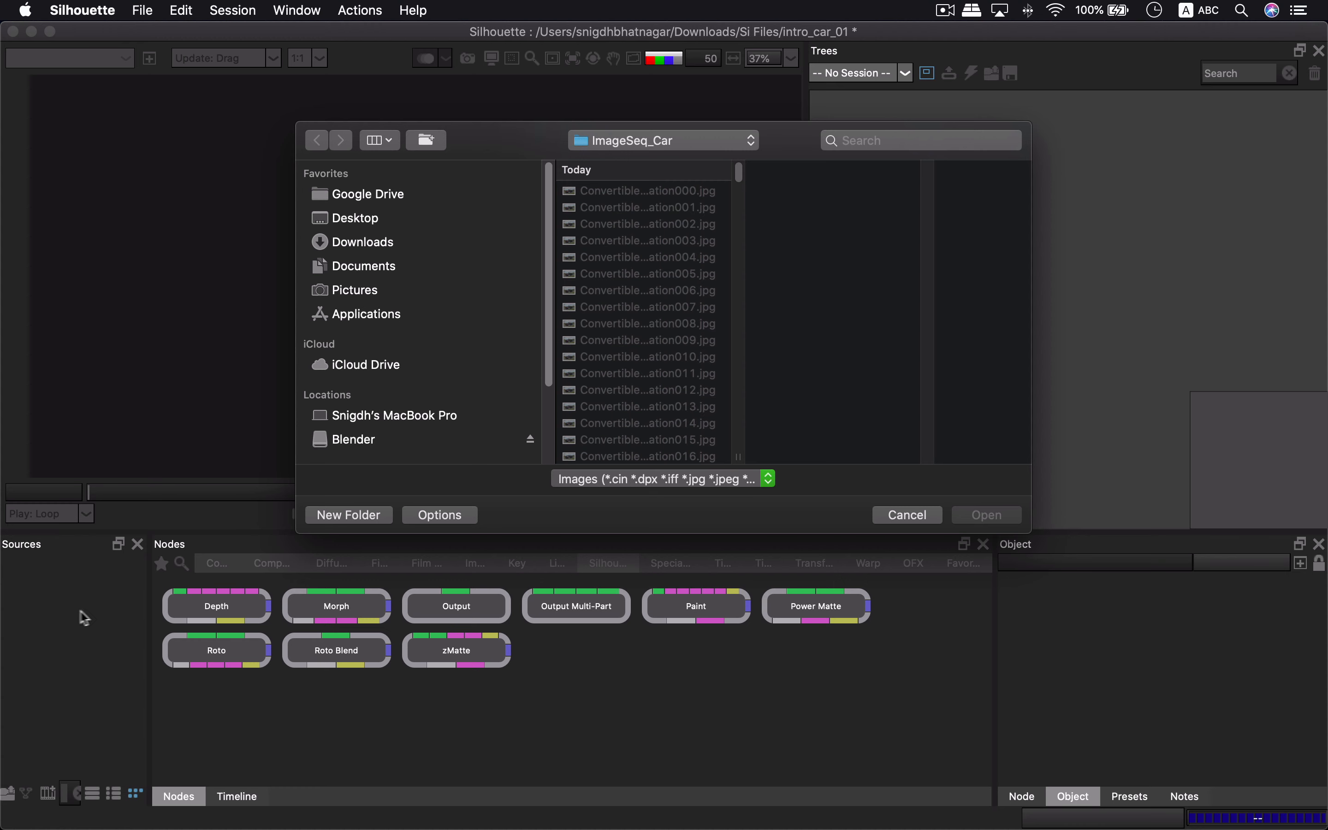
left_click(655, 192)
left_click(987, 515)
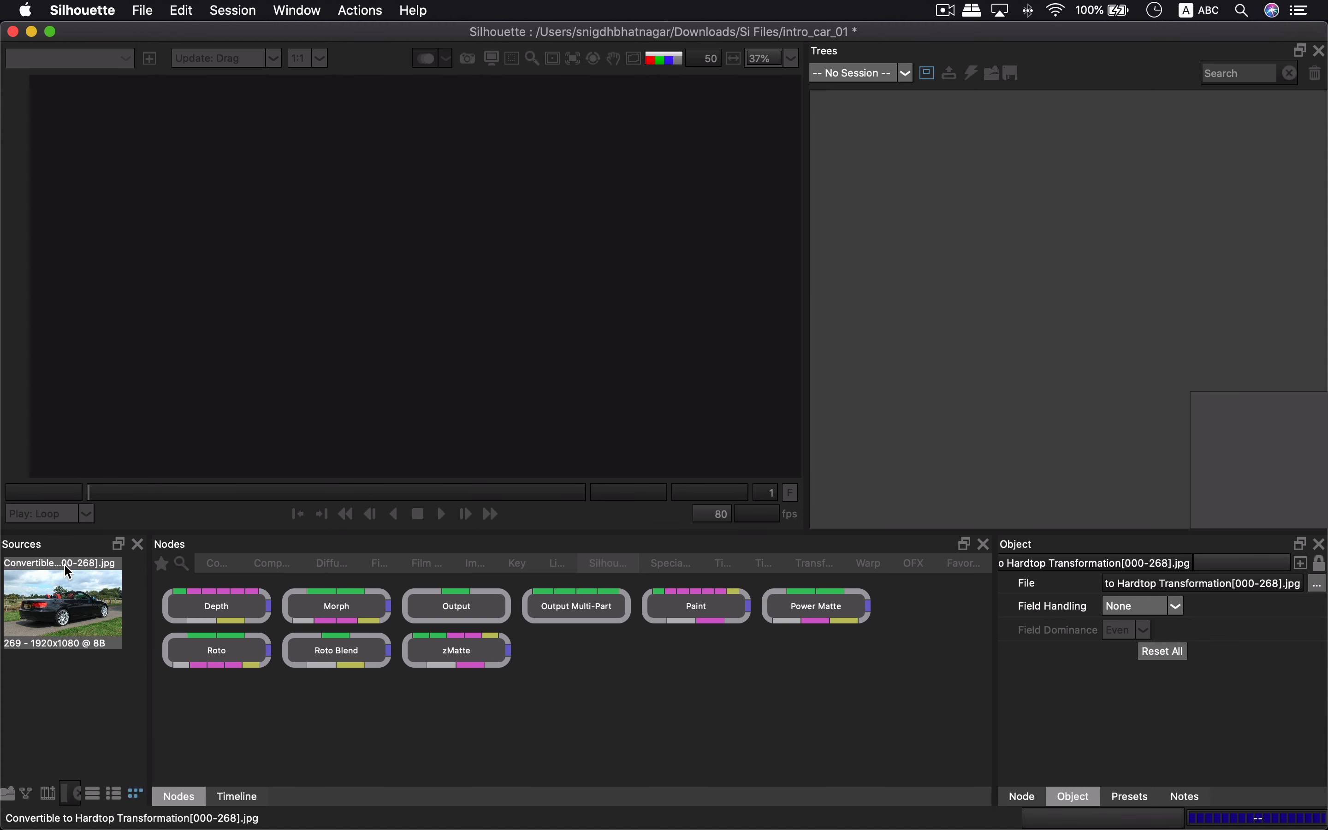
key("Delete")
Try to add Convertible to Hardtop Transformation000.jpg to the Silhouette sources directly from the Finder window
mouse_move(349, 812)
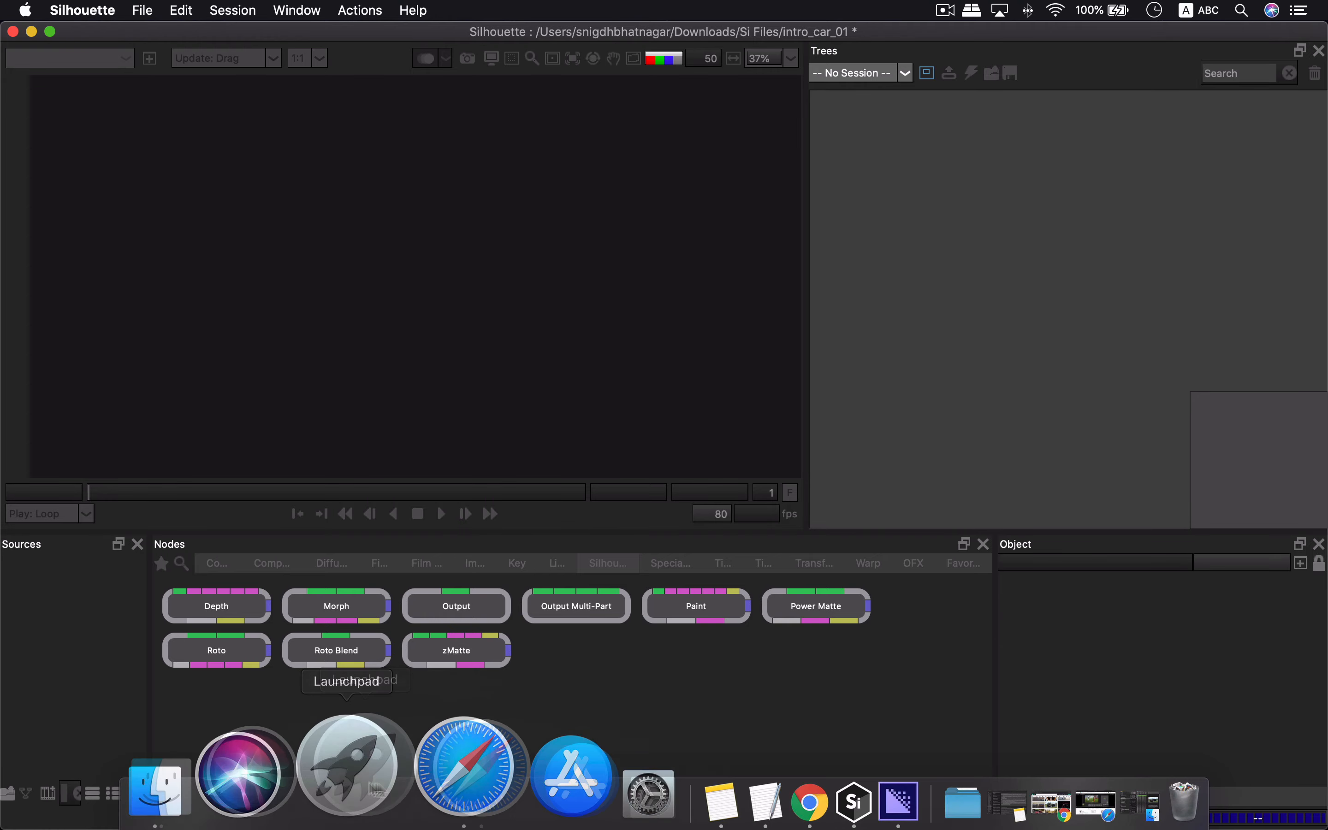
left_click(286, 784)
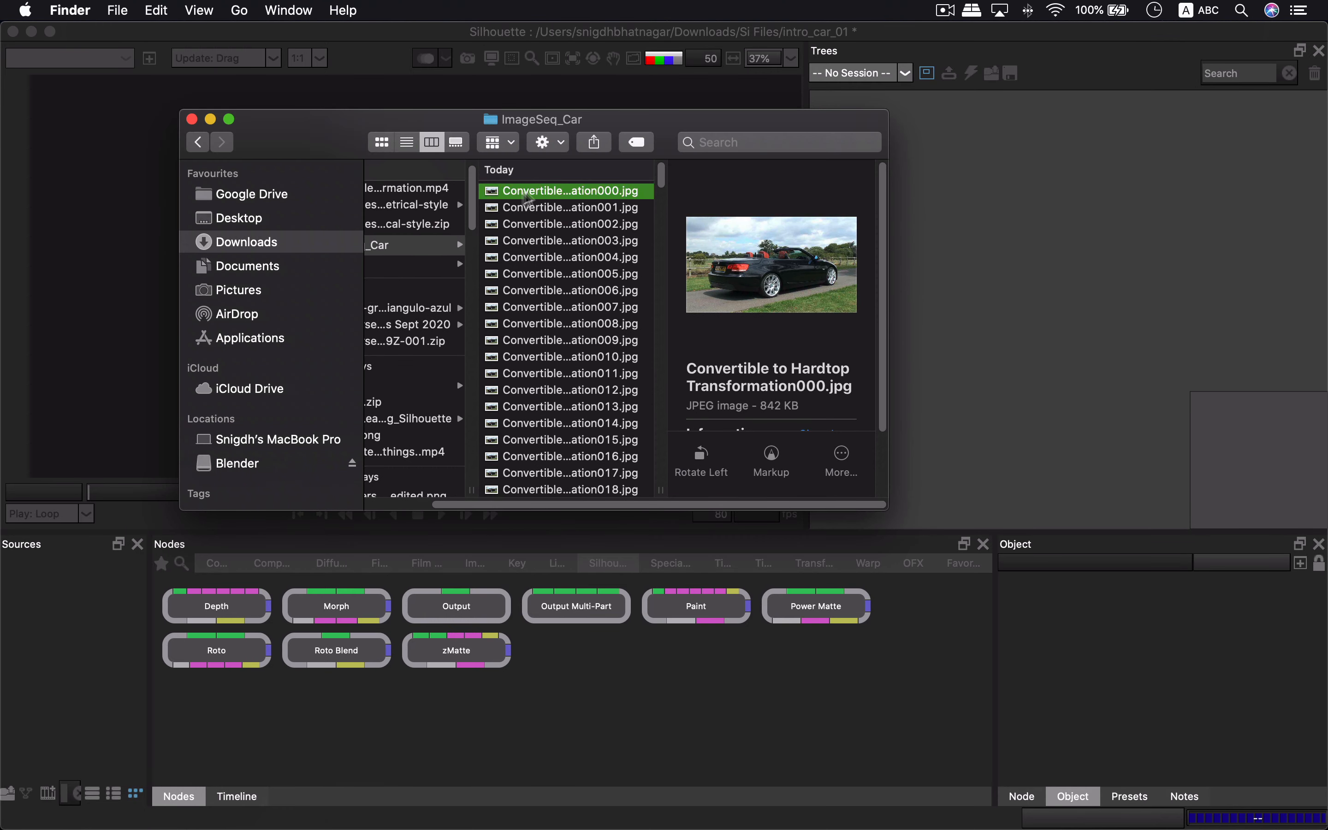
left_click_drag(524, 193, 52, 641)
left_click(53, 641)
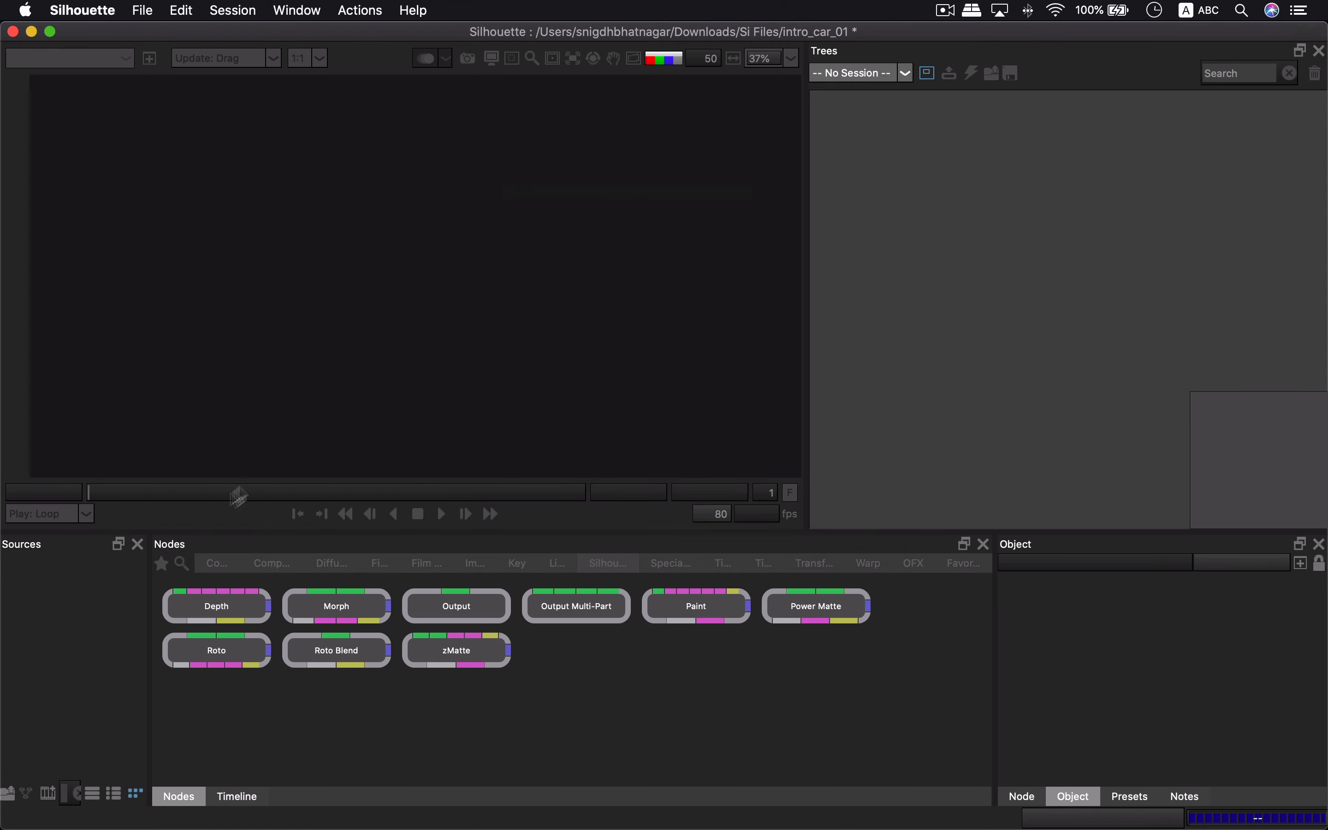
Import the Convertible to Hardtop Transformation JPG sequence from ImageSeq_Car as a project source, choosing its 000 frame
double_click(83, 609)
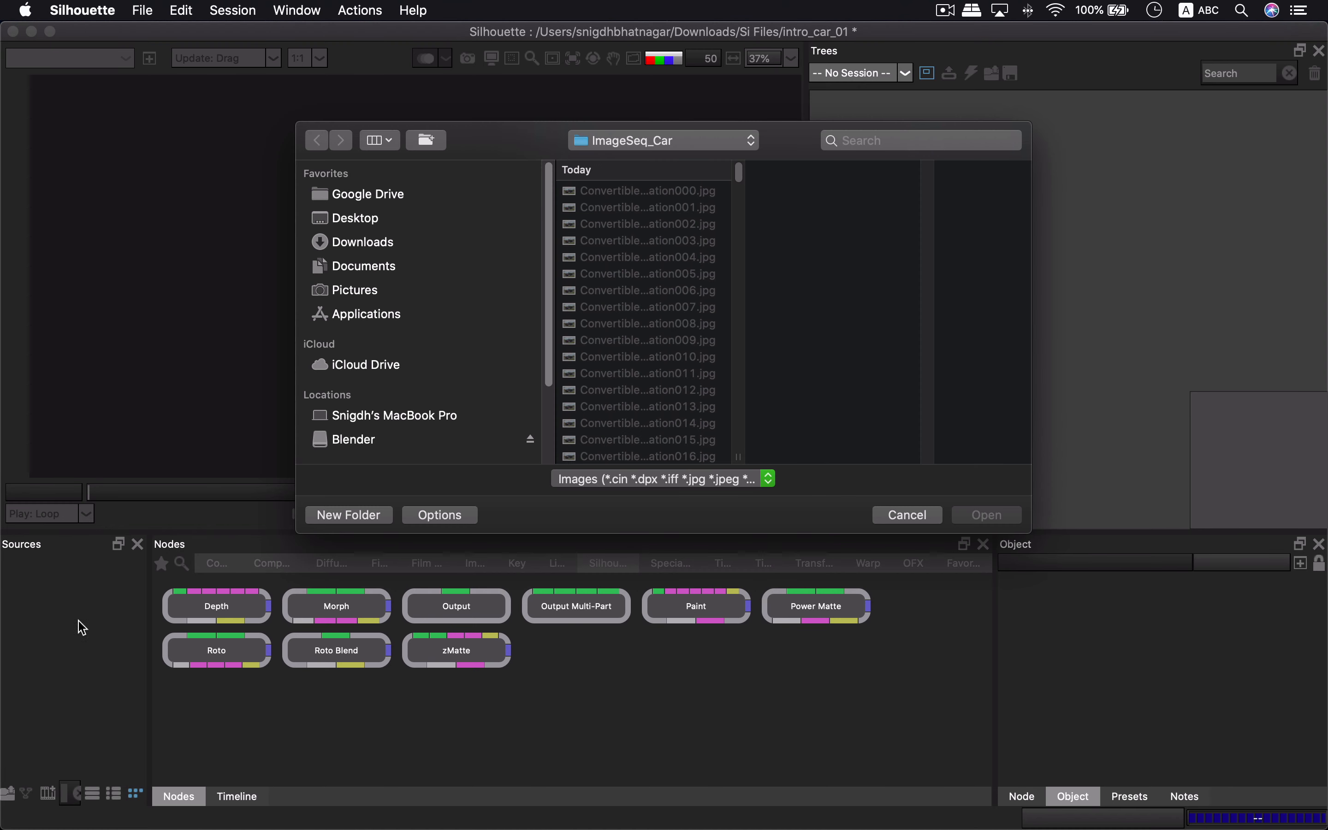
key("Escape")
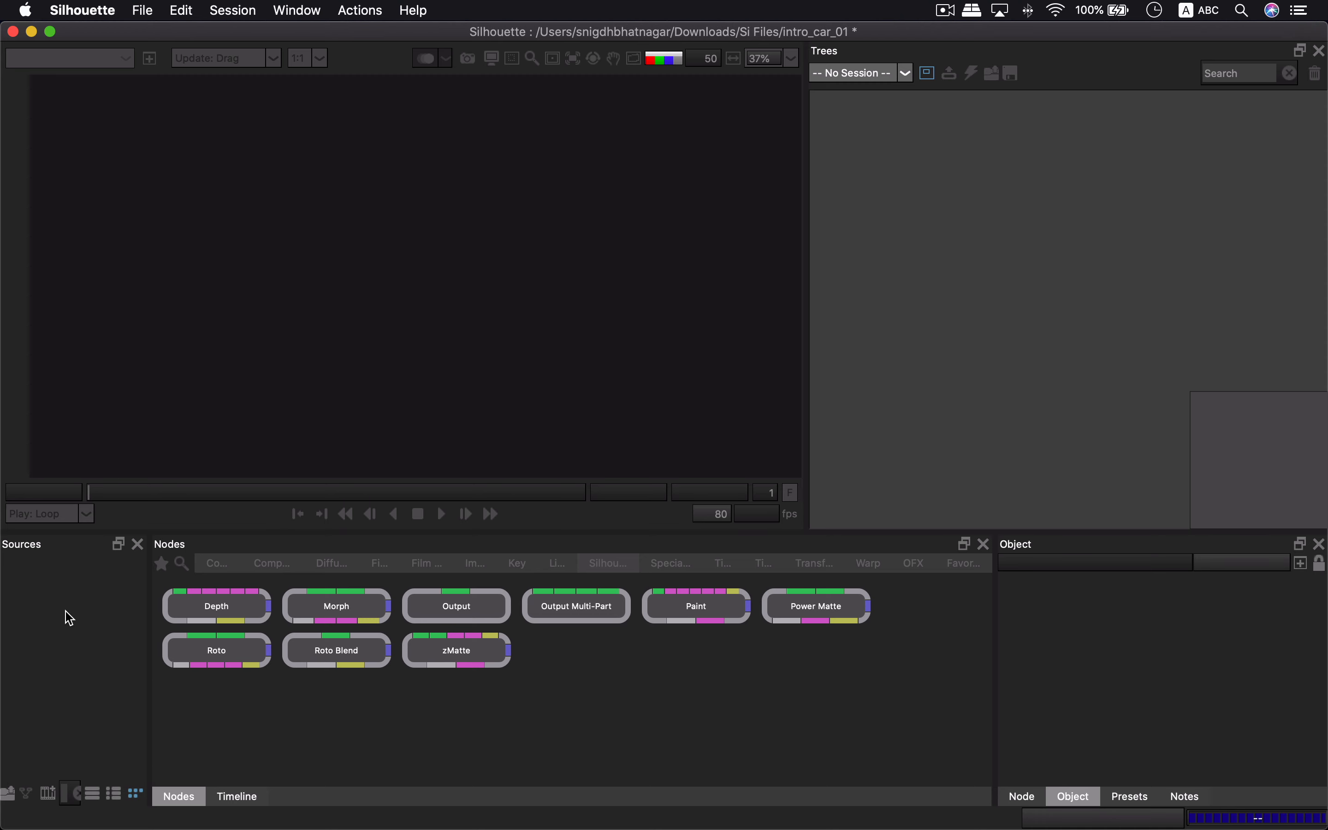
double_click(82, 606)
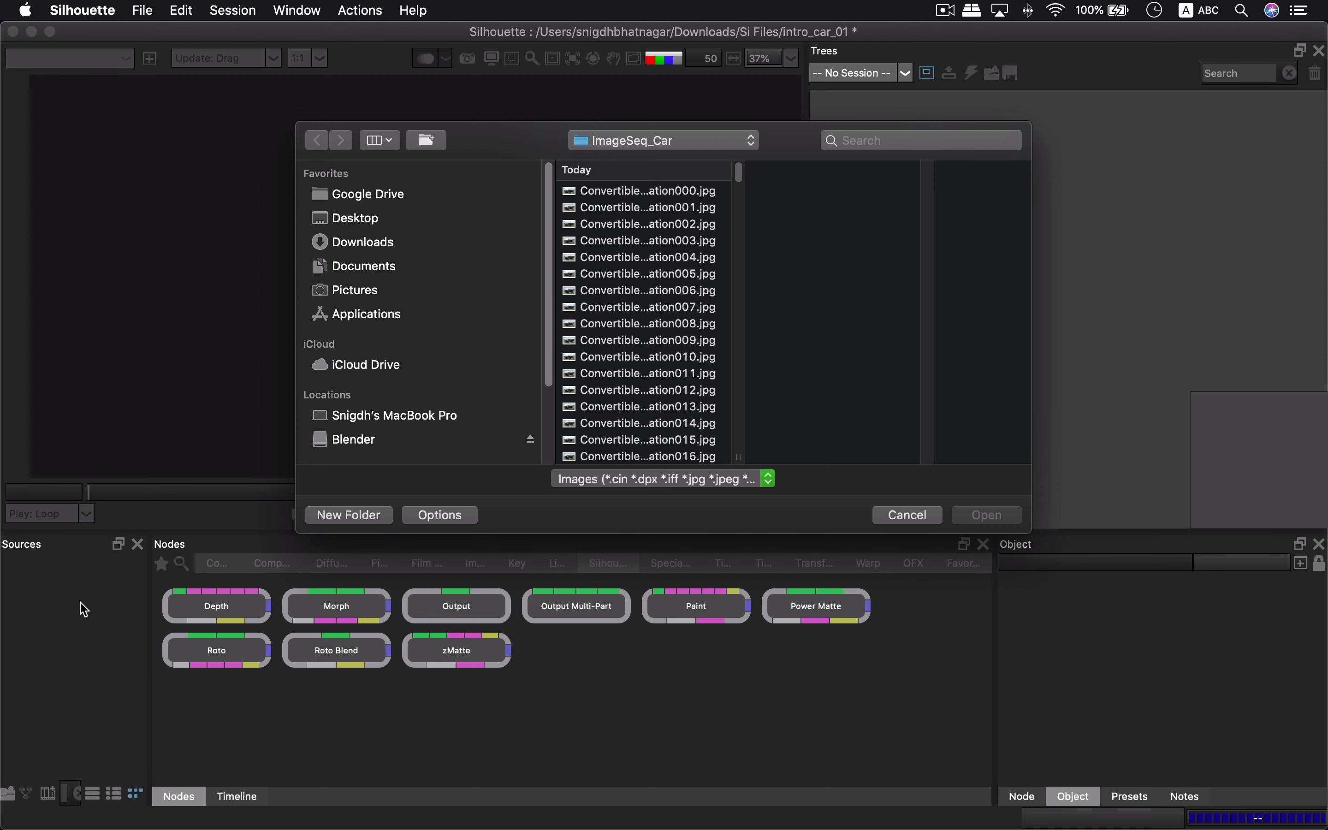
left_click(637, 190)
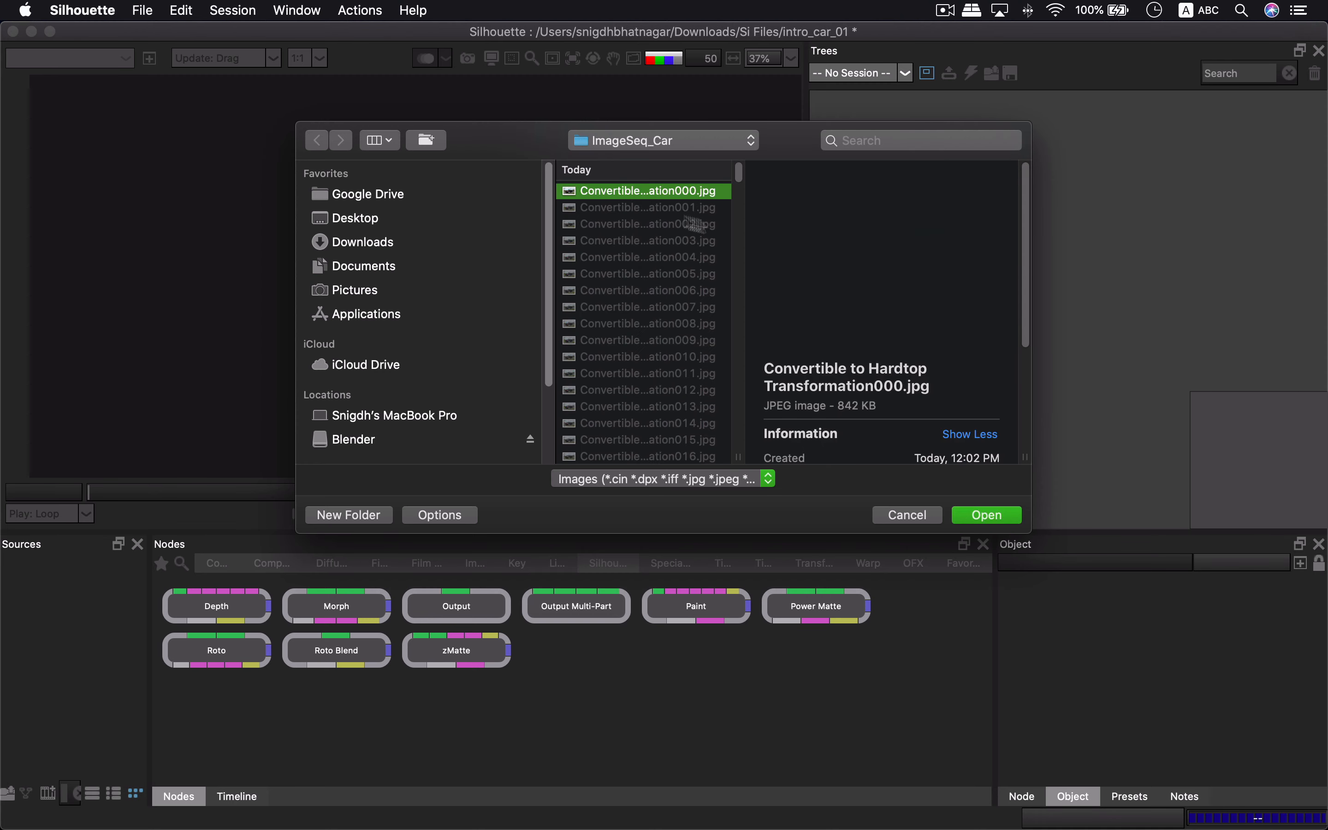
left_click(987, 515)
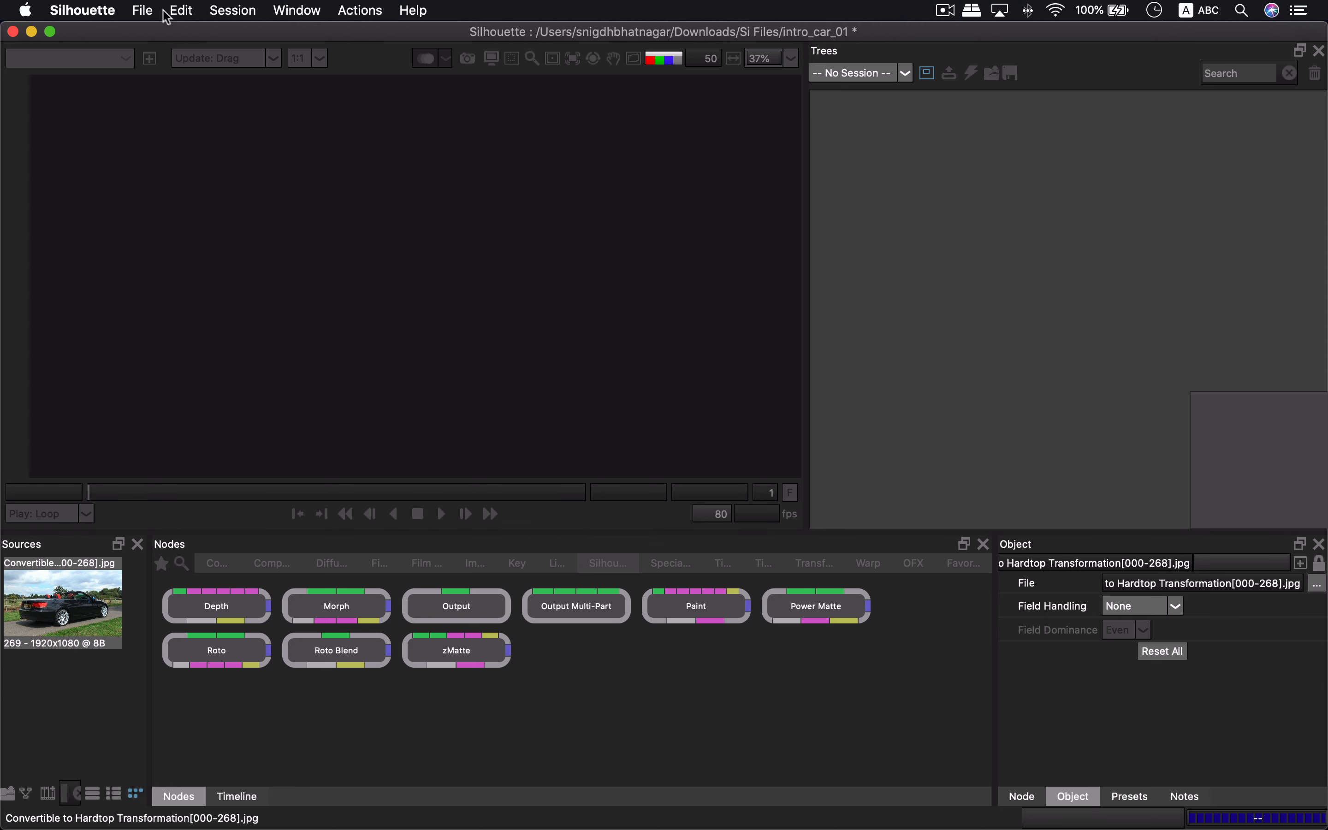
Open the imported Convertible to Hardtop Transformation source in the viewer, play a stretch of it and stop
left_click(149, 13)
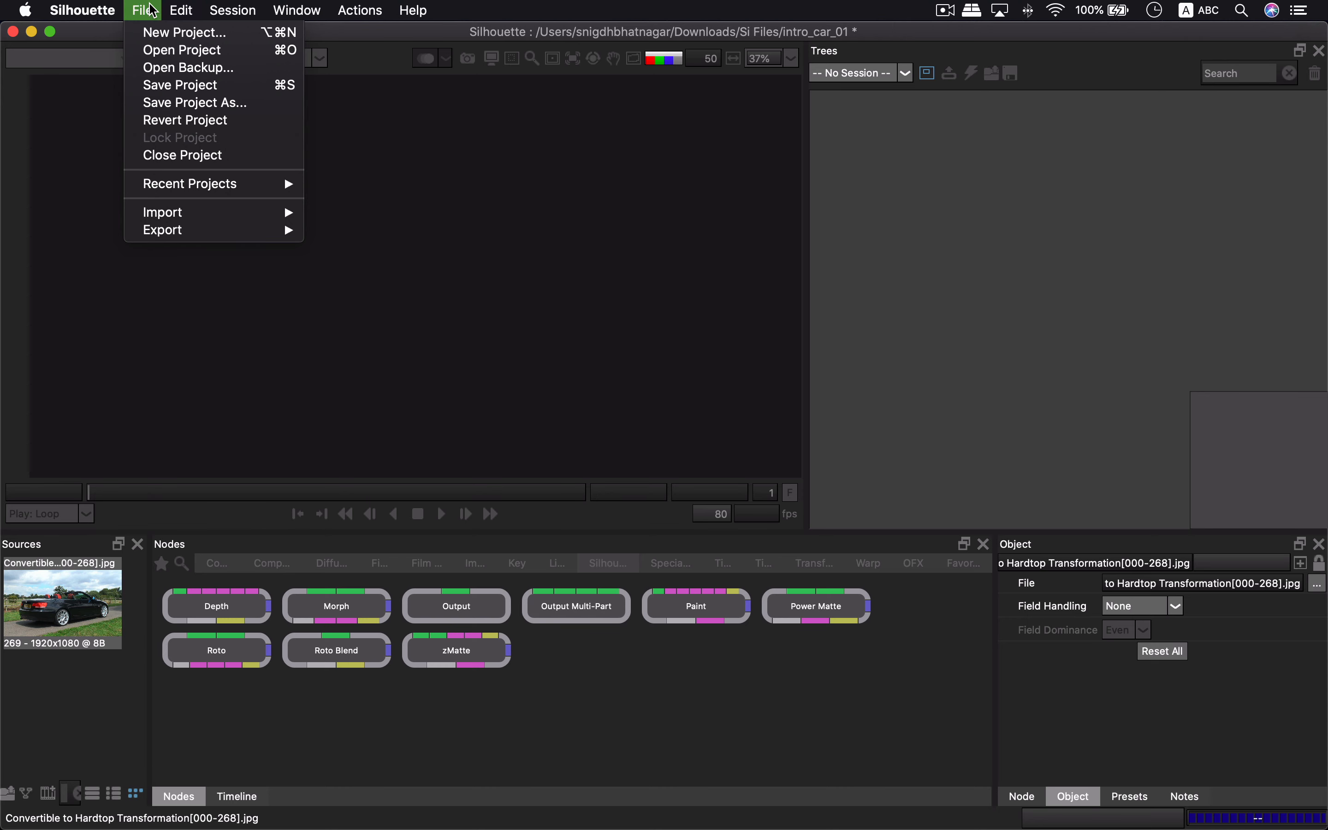
left_click(148, 8)
left_click_drag(87, 568, 525, 299)
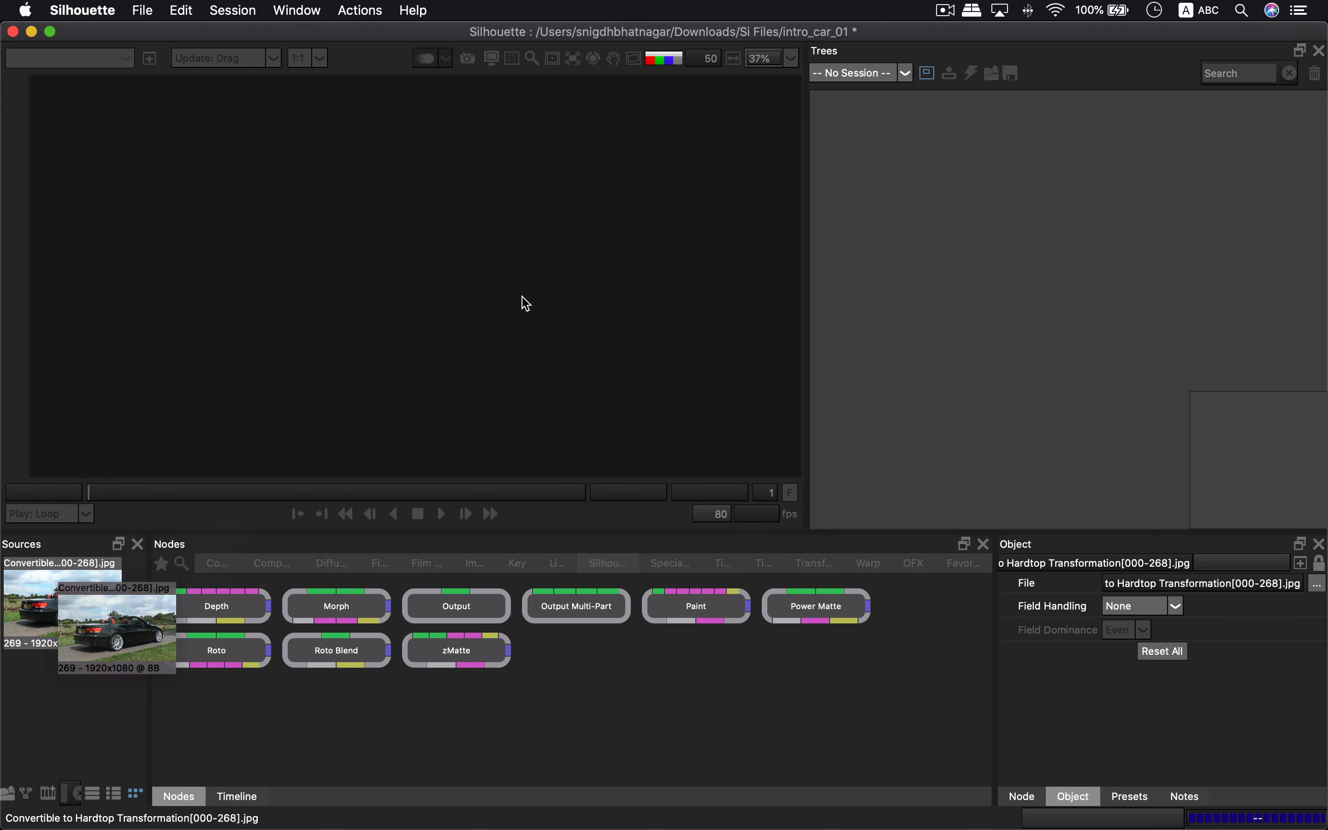
double_click(84, 604)
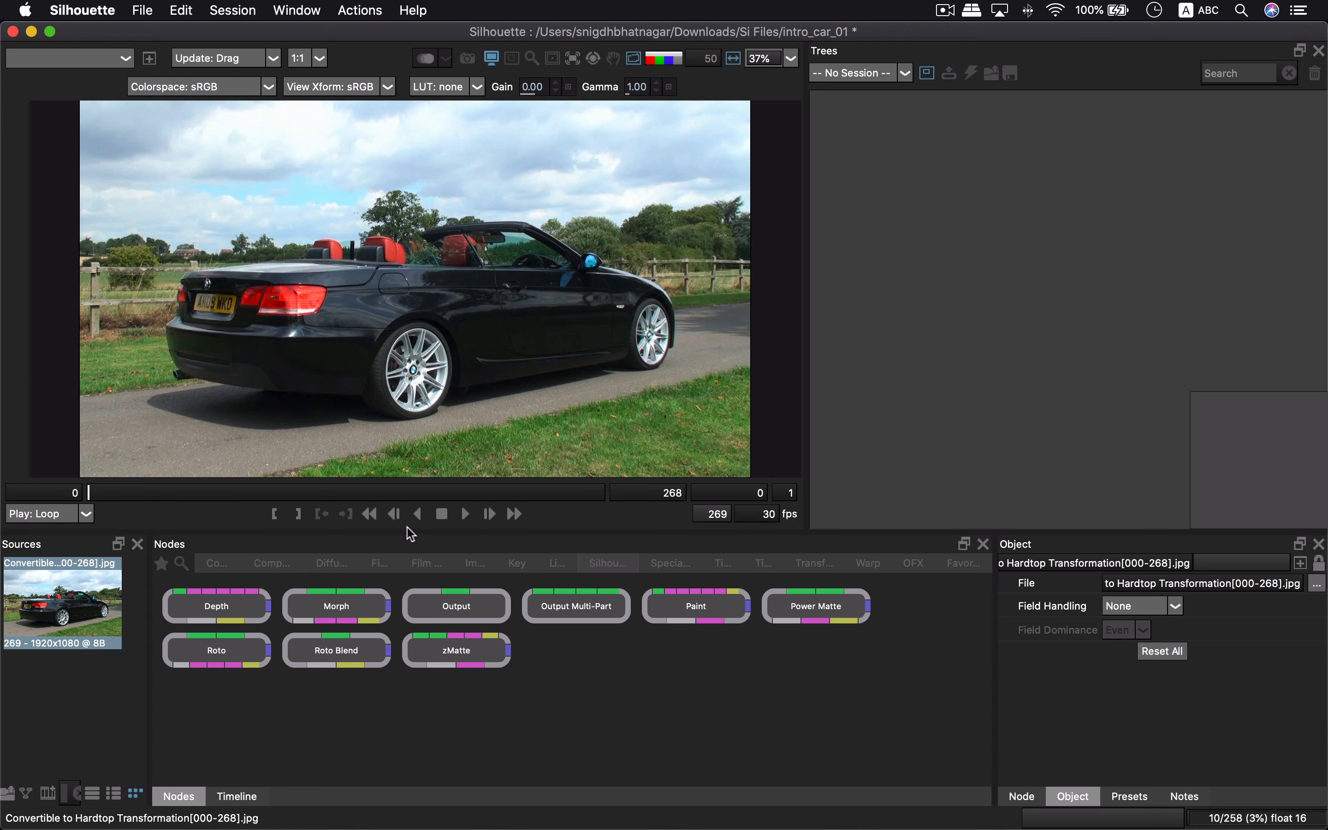
left_click(462, 518)
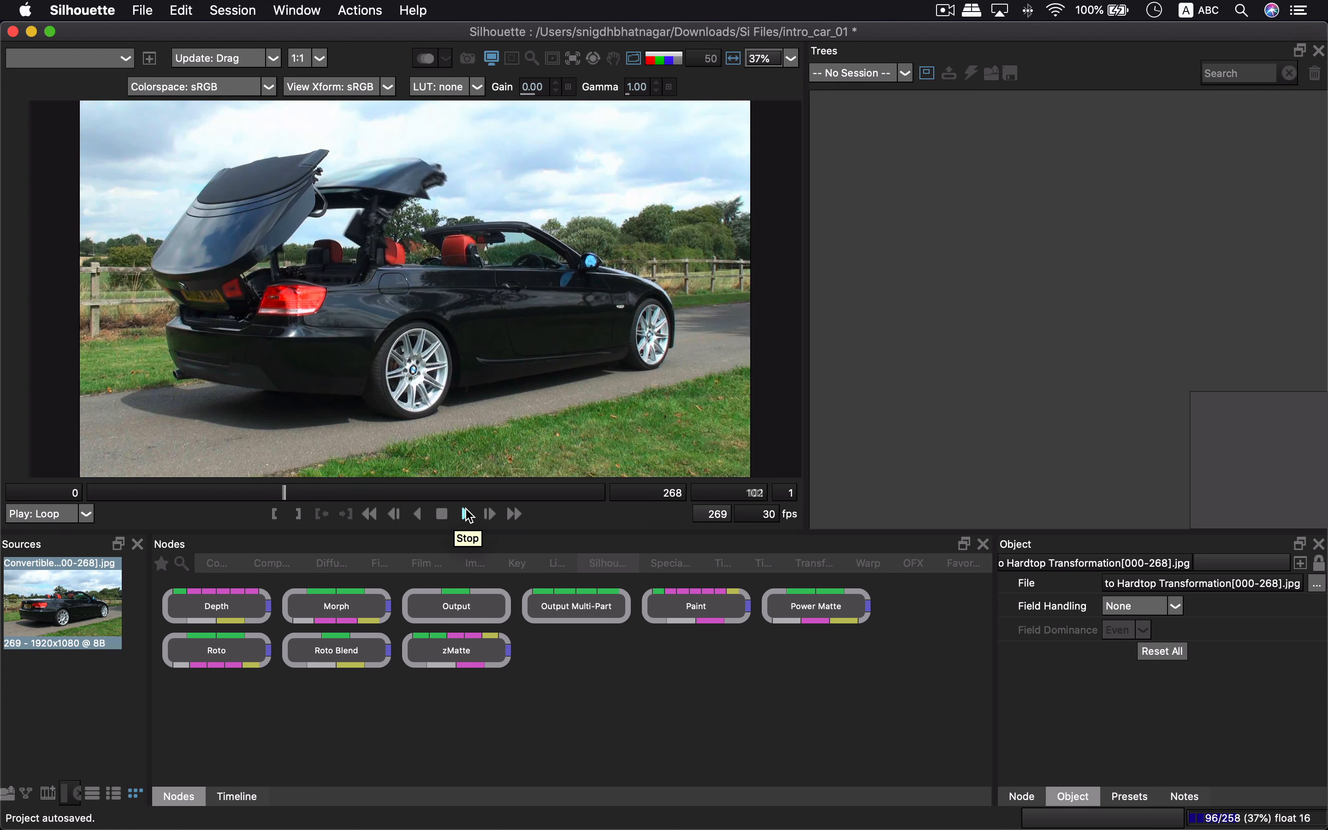
left_click(464, 515)
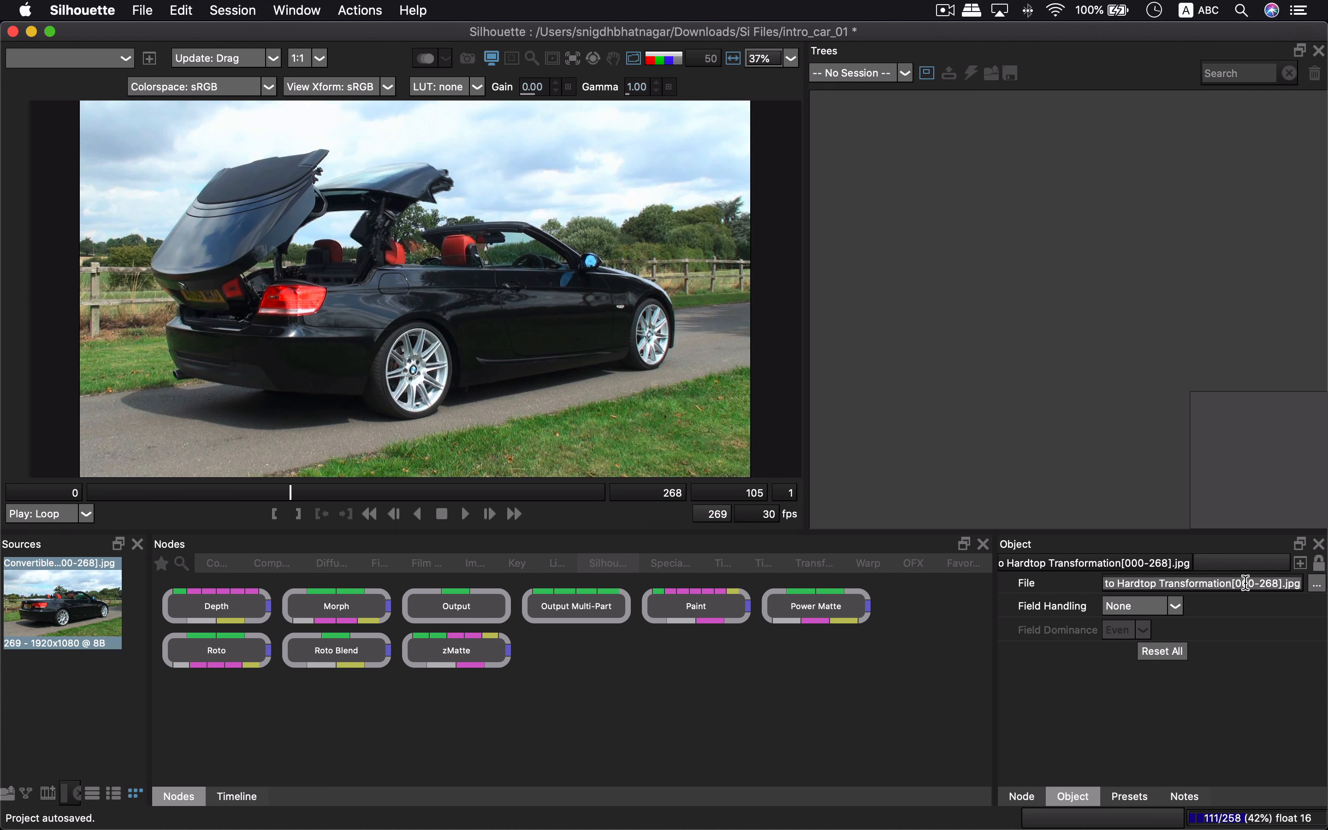
Examine the source's file path in its object properties, starting from the beginning of the path
left_click(1254, 561)
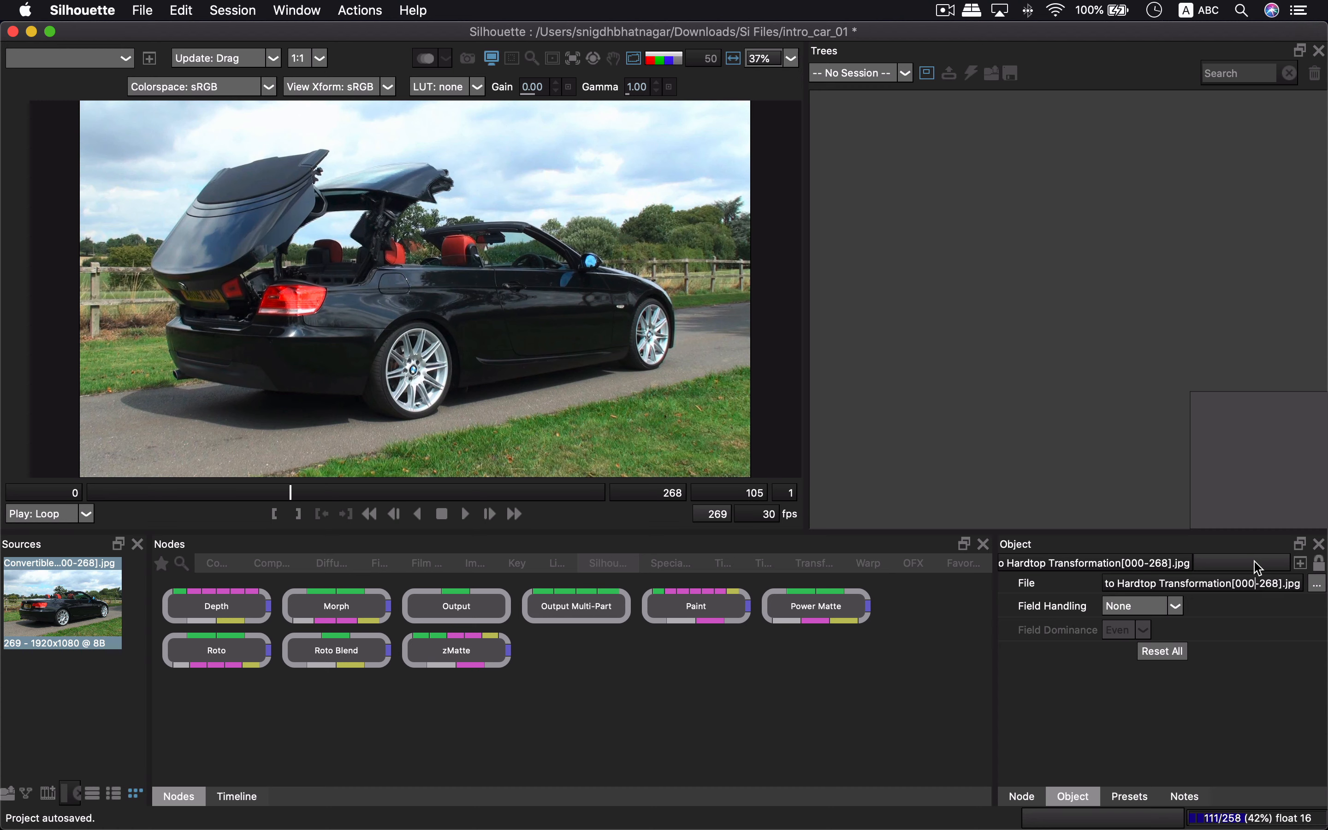
key("Home")
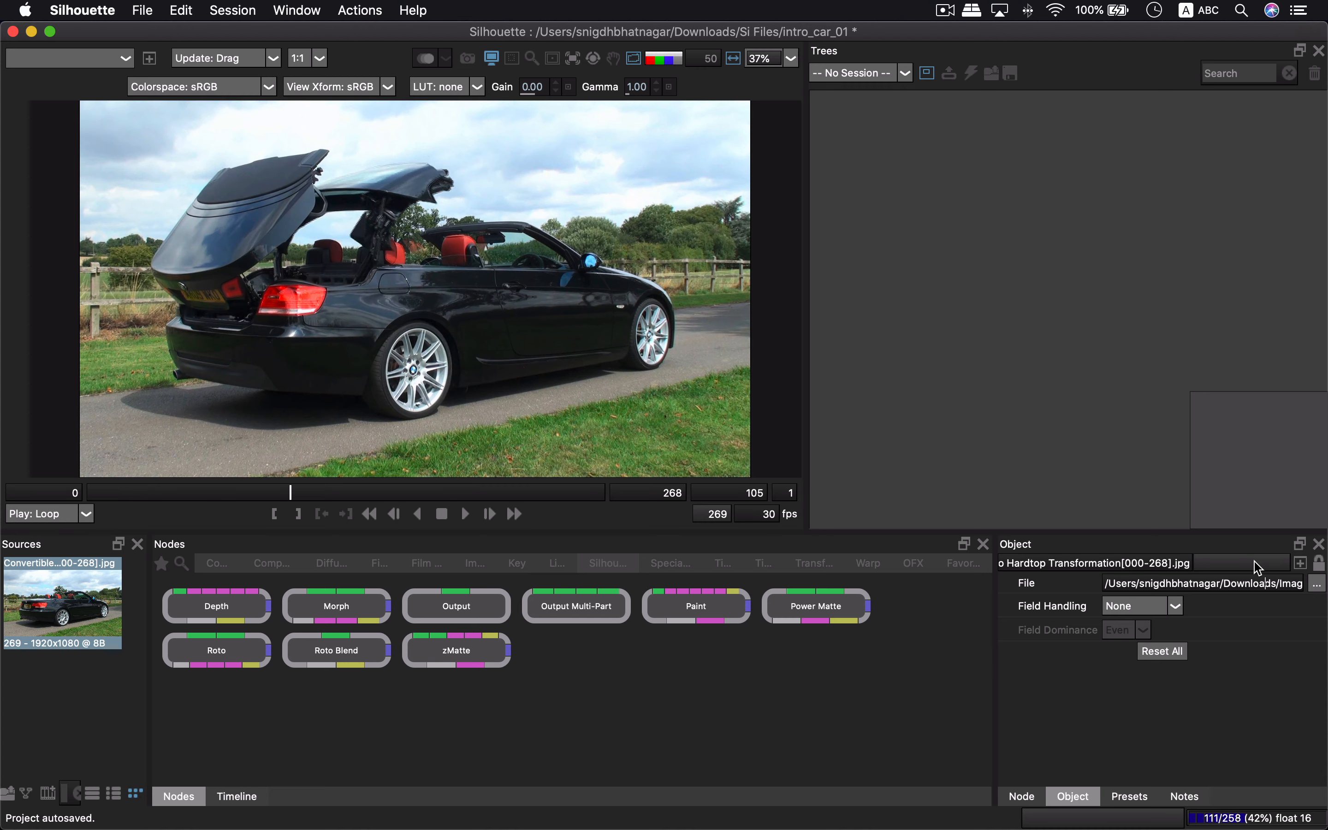
key("Right")
key("Right")
key("Right")
key("Right")
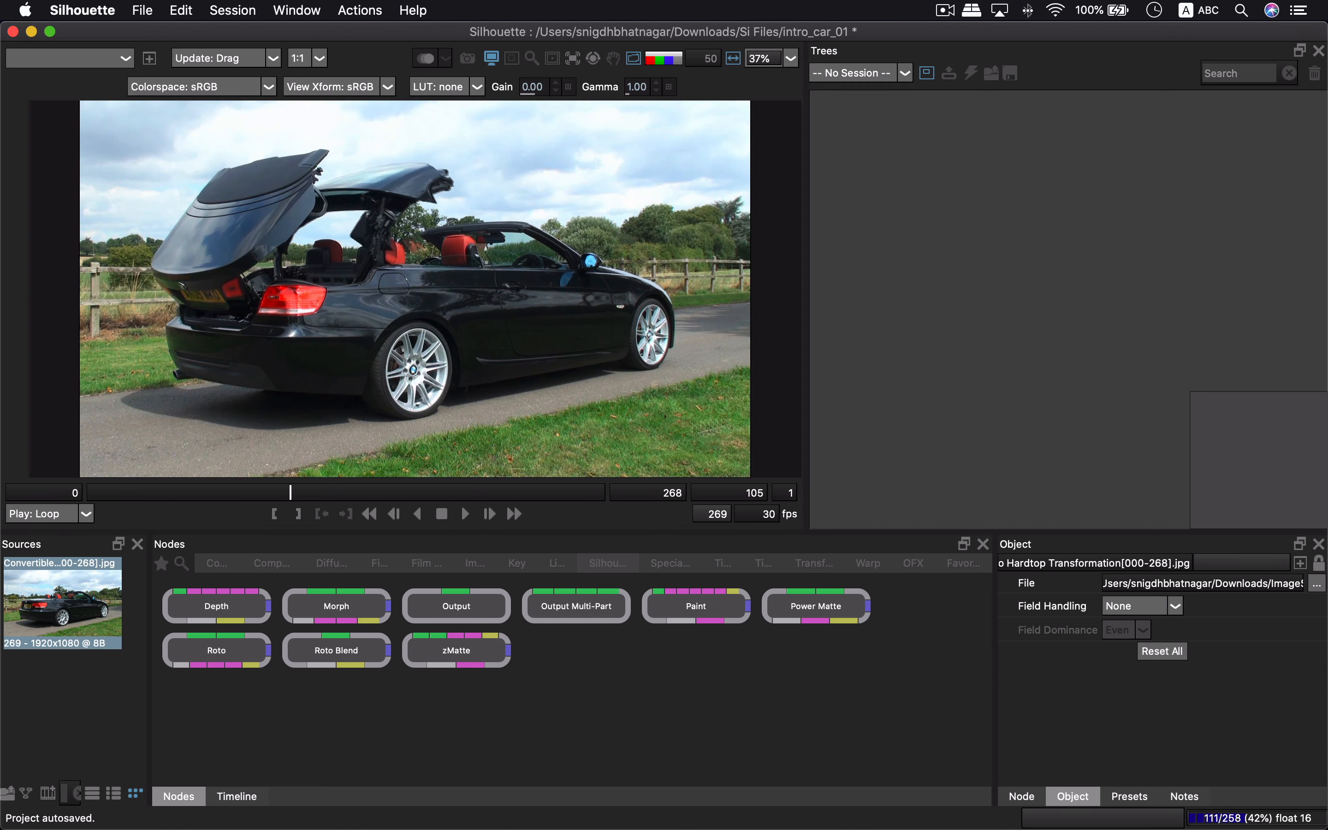
Switch to Finder and move all JPG frames from 000 to 268 in ImageSeq_Car into a new subfolder
mouse_move(318, 824)
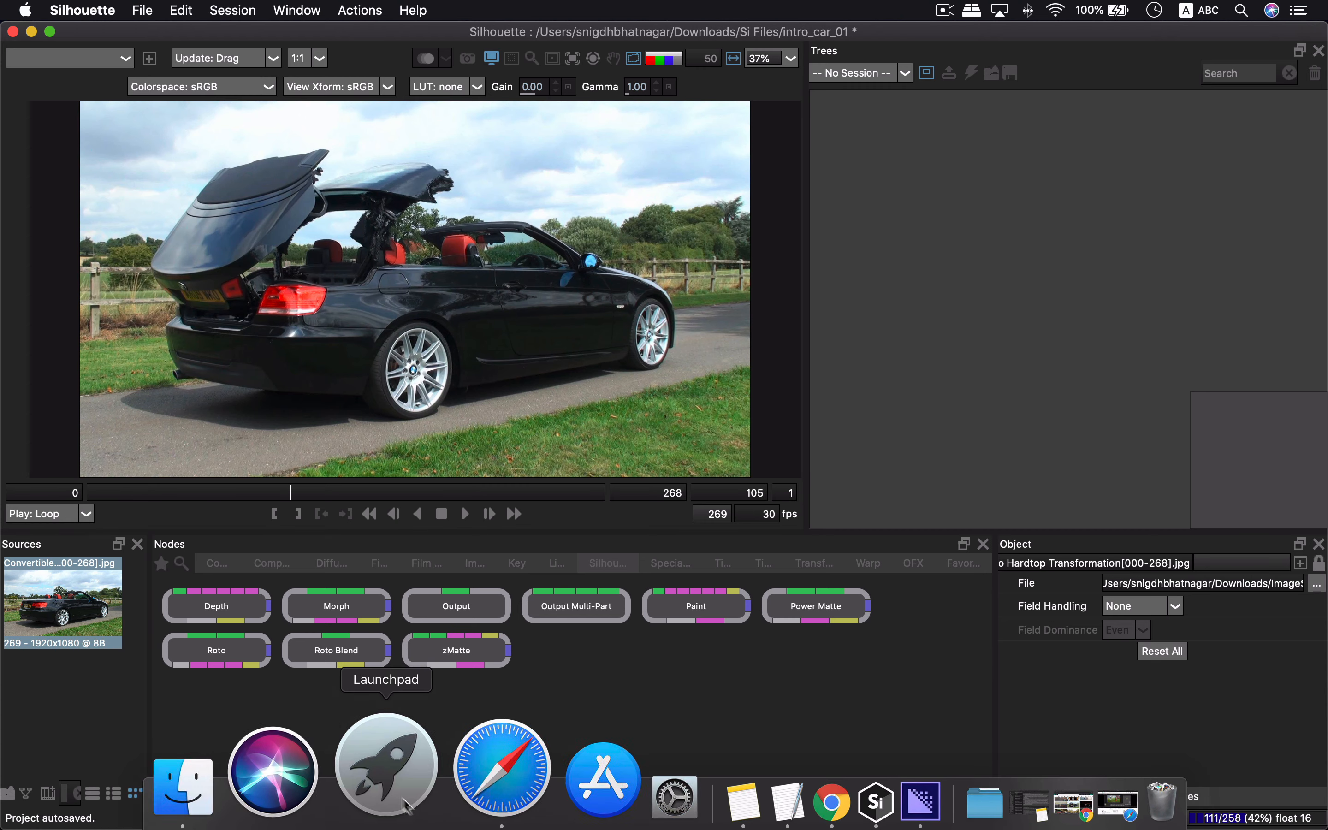
left_click(321, 785)
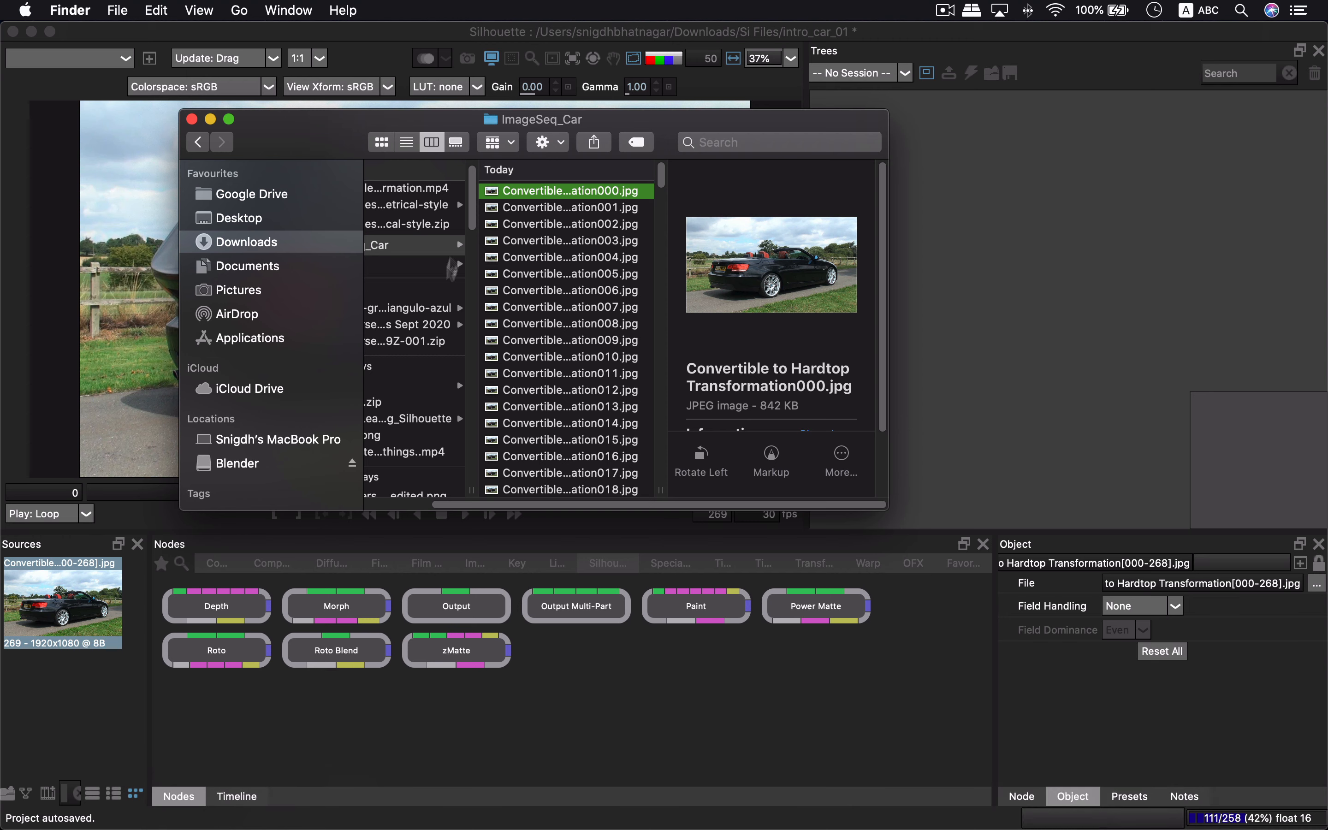
mouse_move(661, 172)
left_mouse_down()
mouse_move(661, 184)
mouse_move(661, 171)
left_mouse_up()
scroll(600, 490, "down", 20)
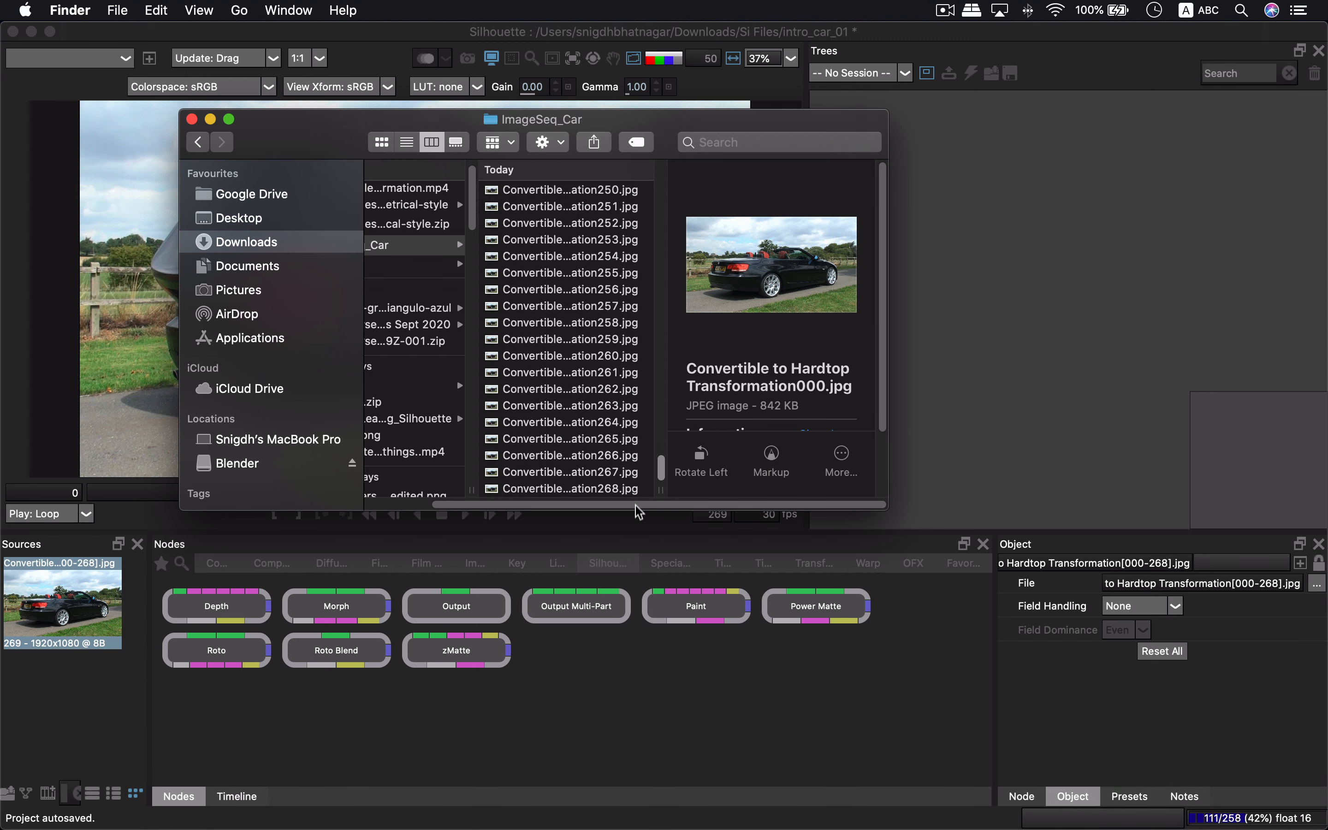
left_click(604, 490, "shift")
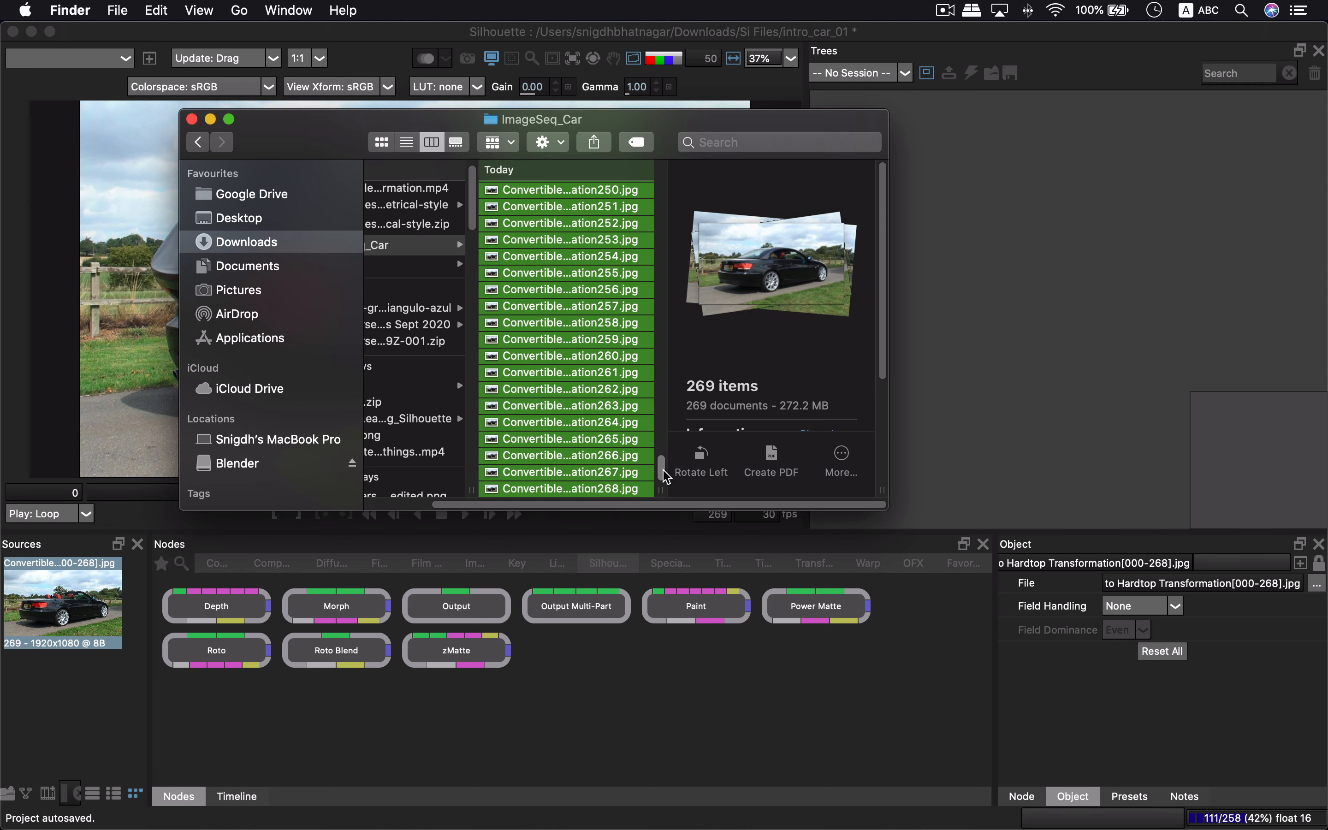
left_click_drag(662, 466, 664, 171)
right_click(580, 193)
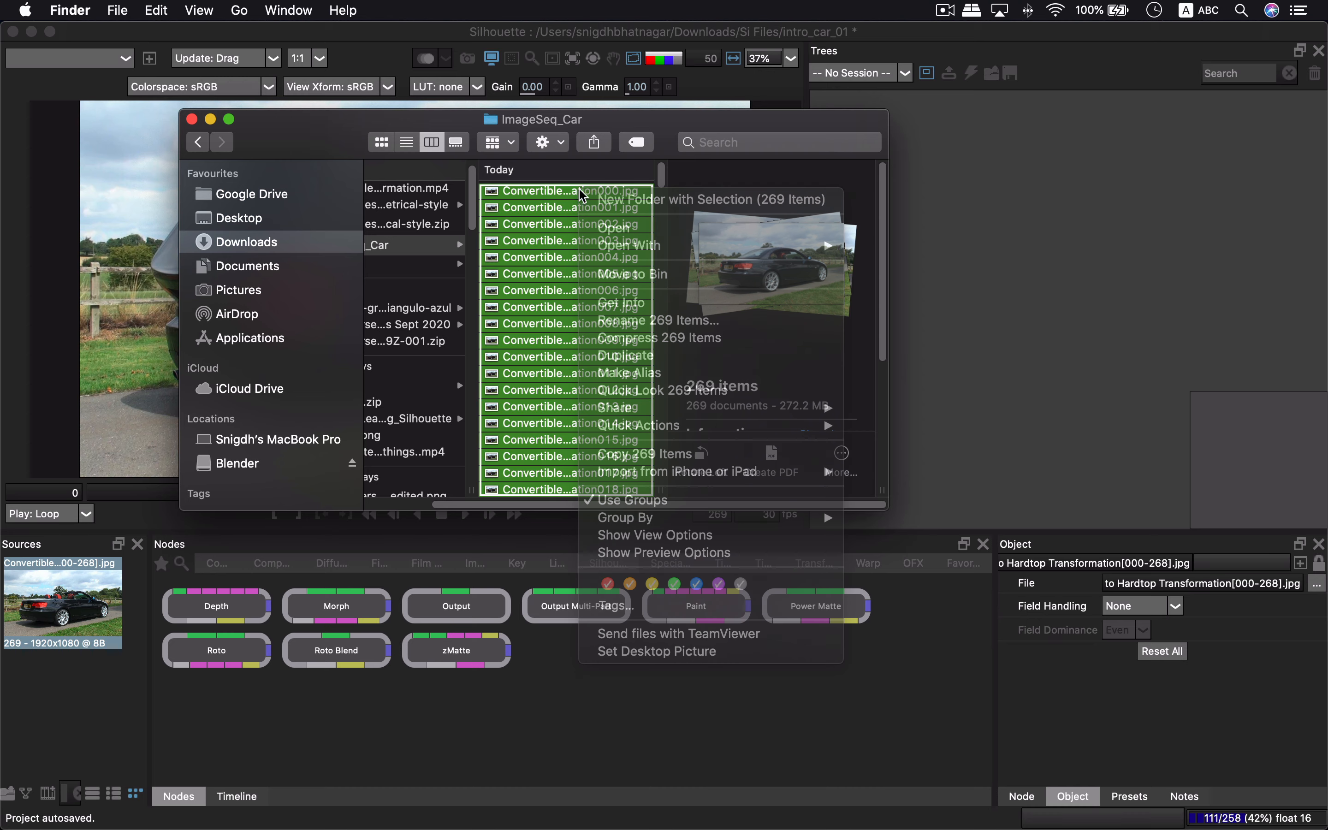
key("Escape")
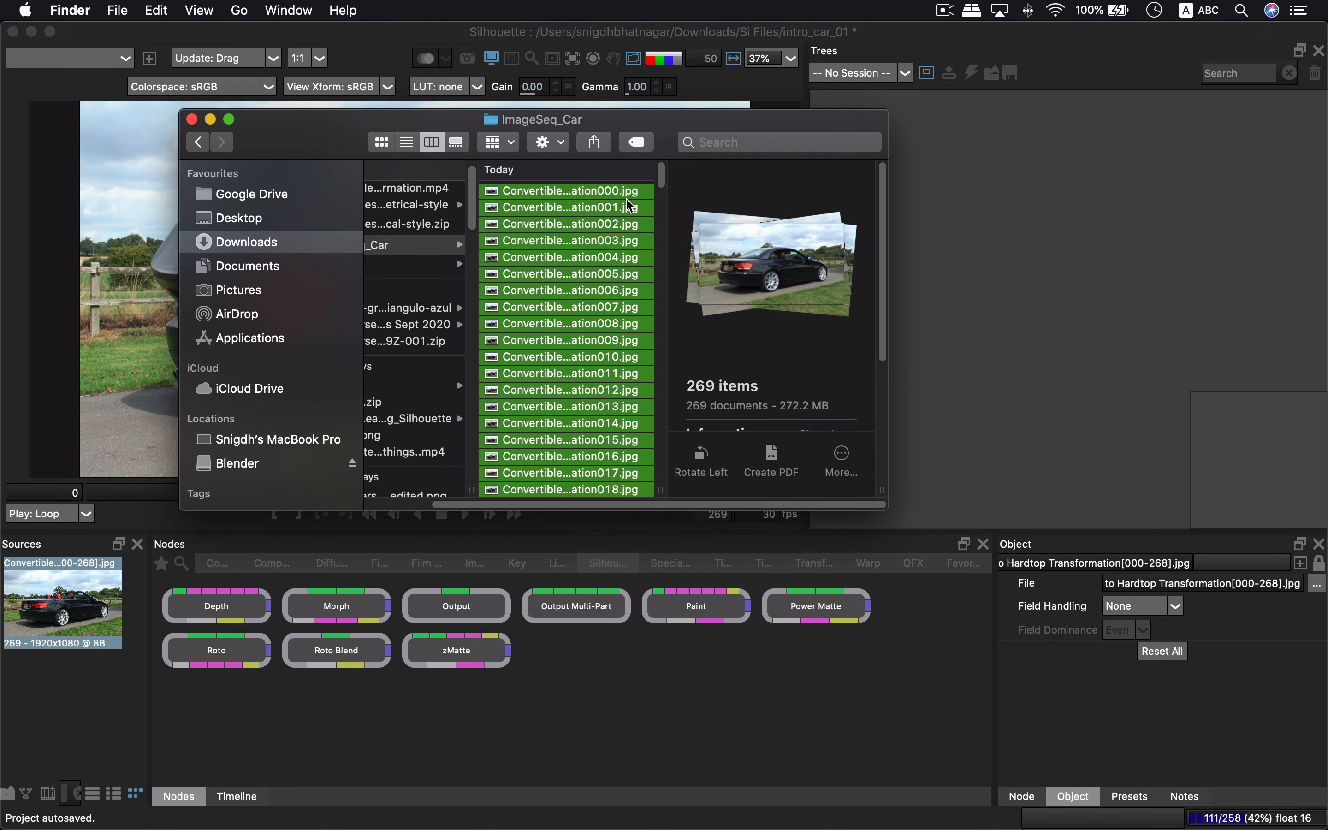
key("ctrl+super+n")
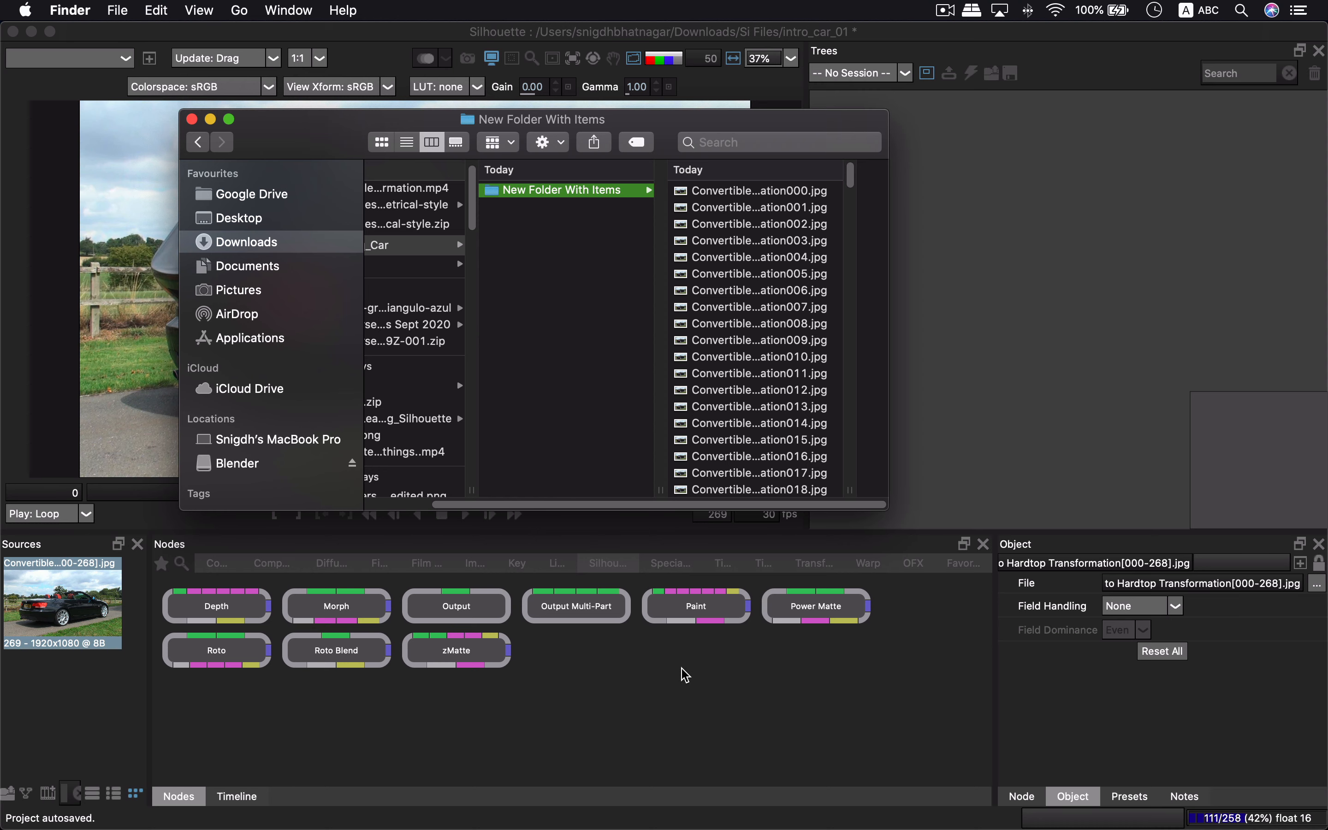
Return to Silhouette and play the car source to check how it behaves with its frames moved
left_click(679, 685)
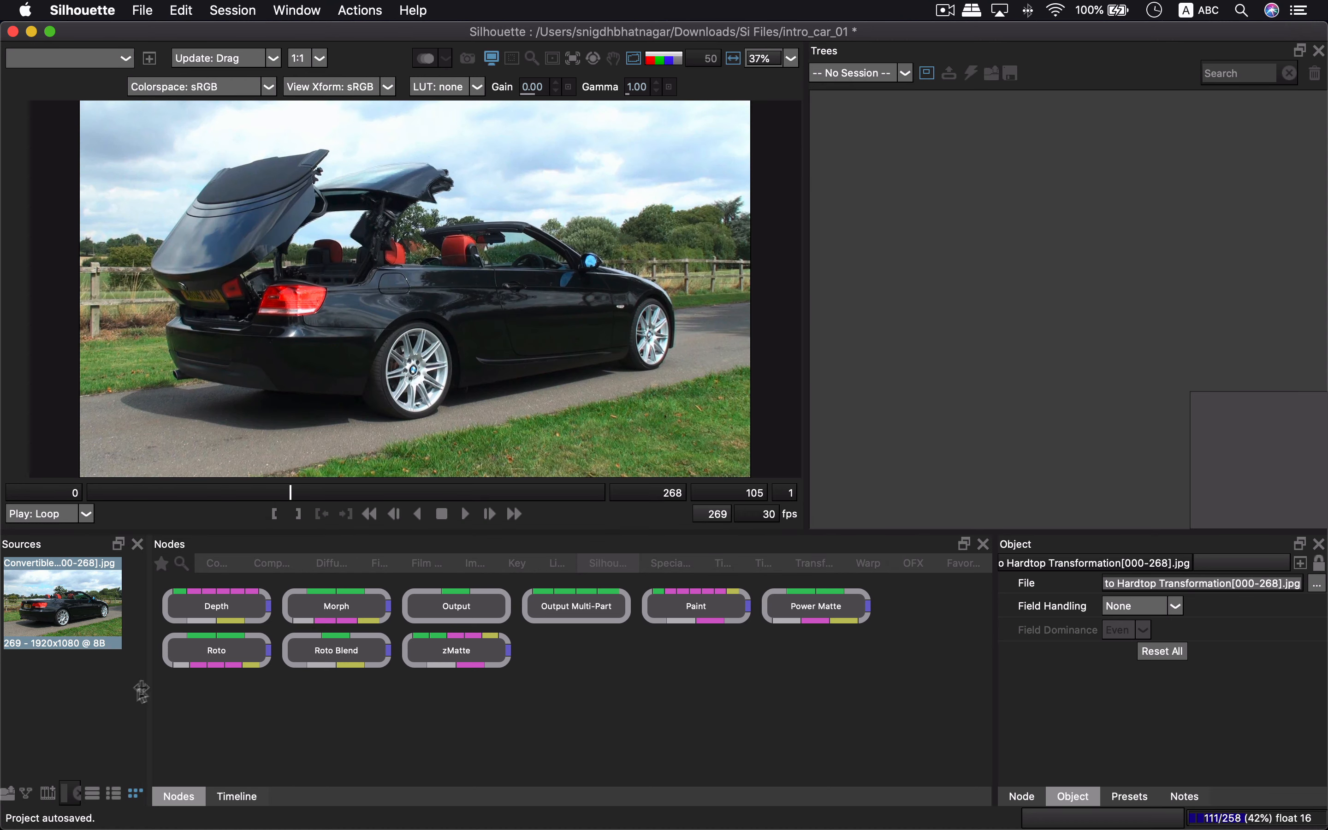
left_click(125, 621)
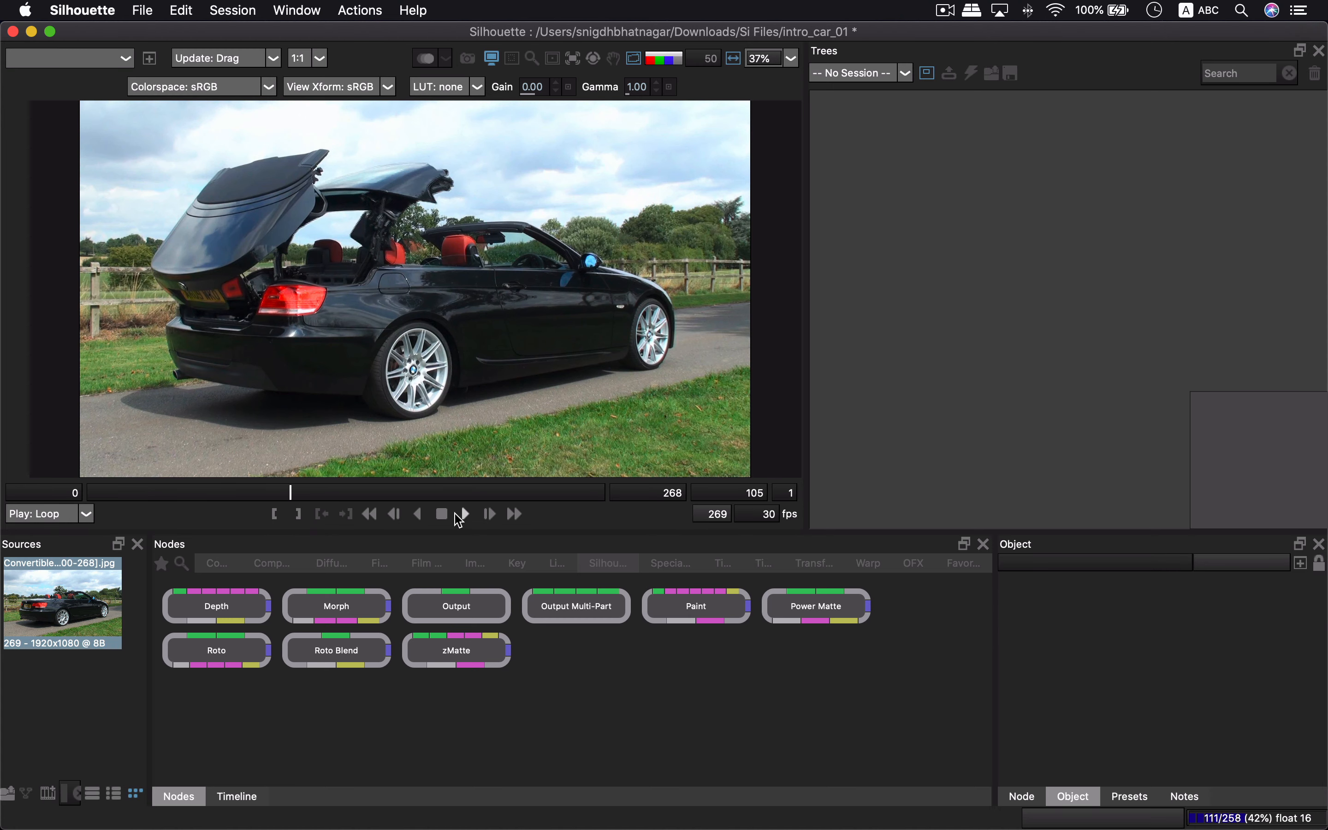
left_click(466, 514)
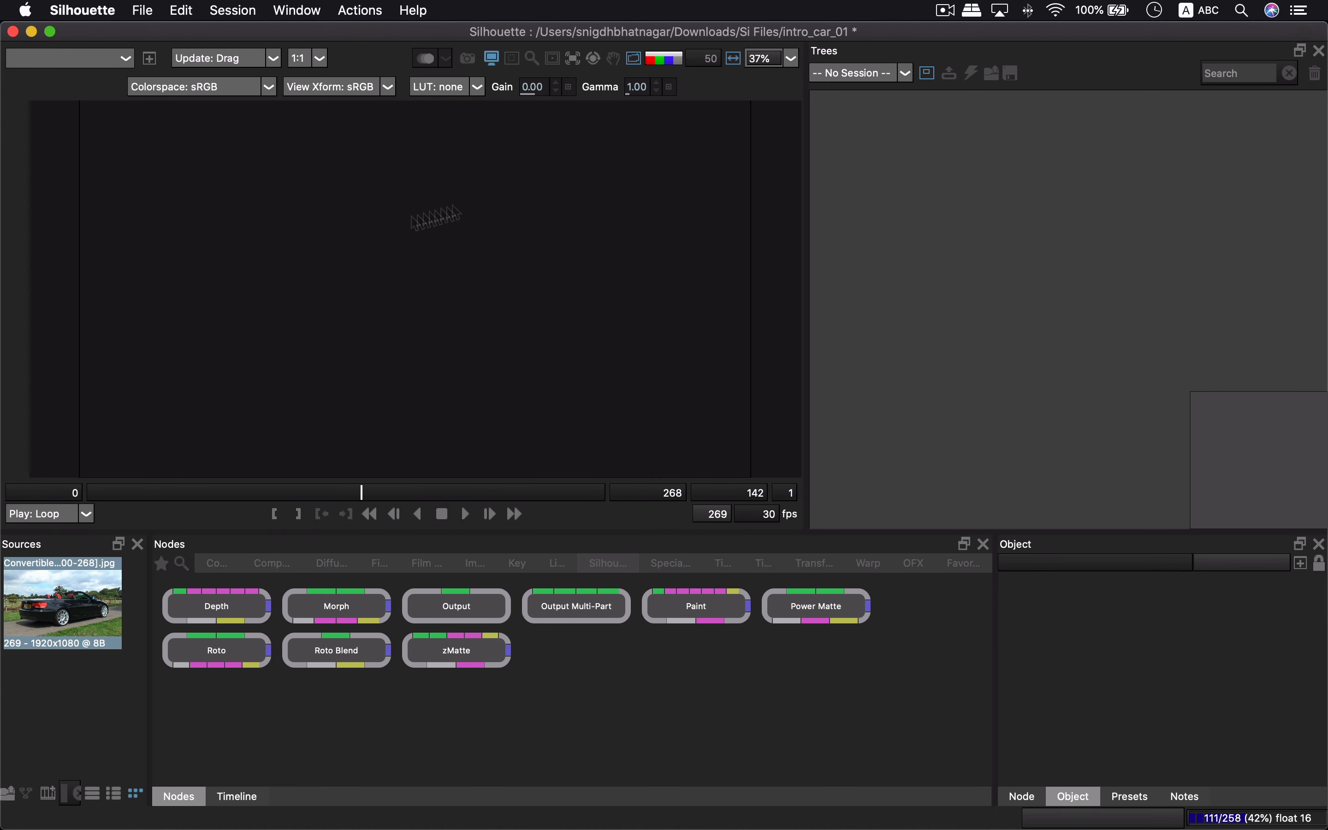
Relink the car source's file to Convertible to Hardtop Transformation000.jpg in New Folder With Items
left_click(49, 615)
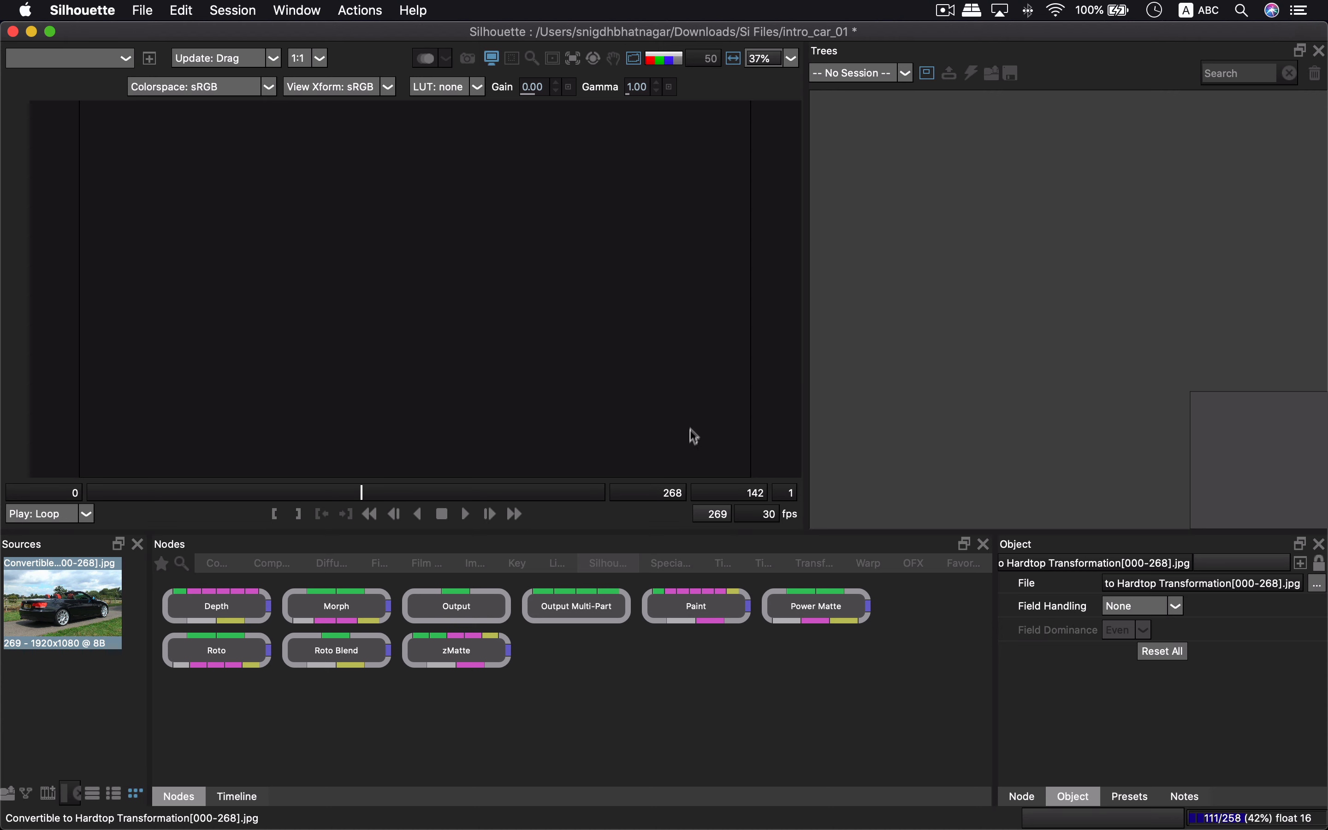
left_click(1320, 586)
left_click(679, 191)
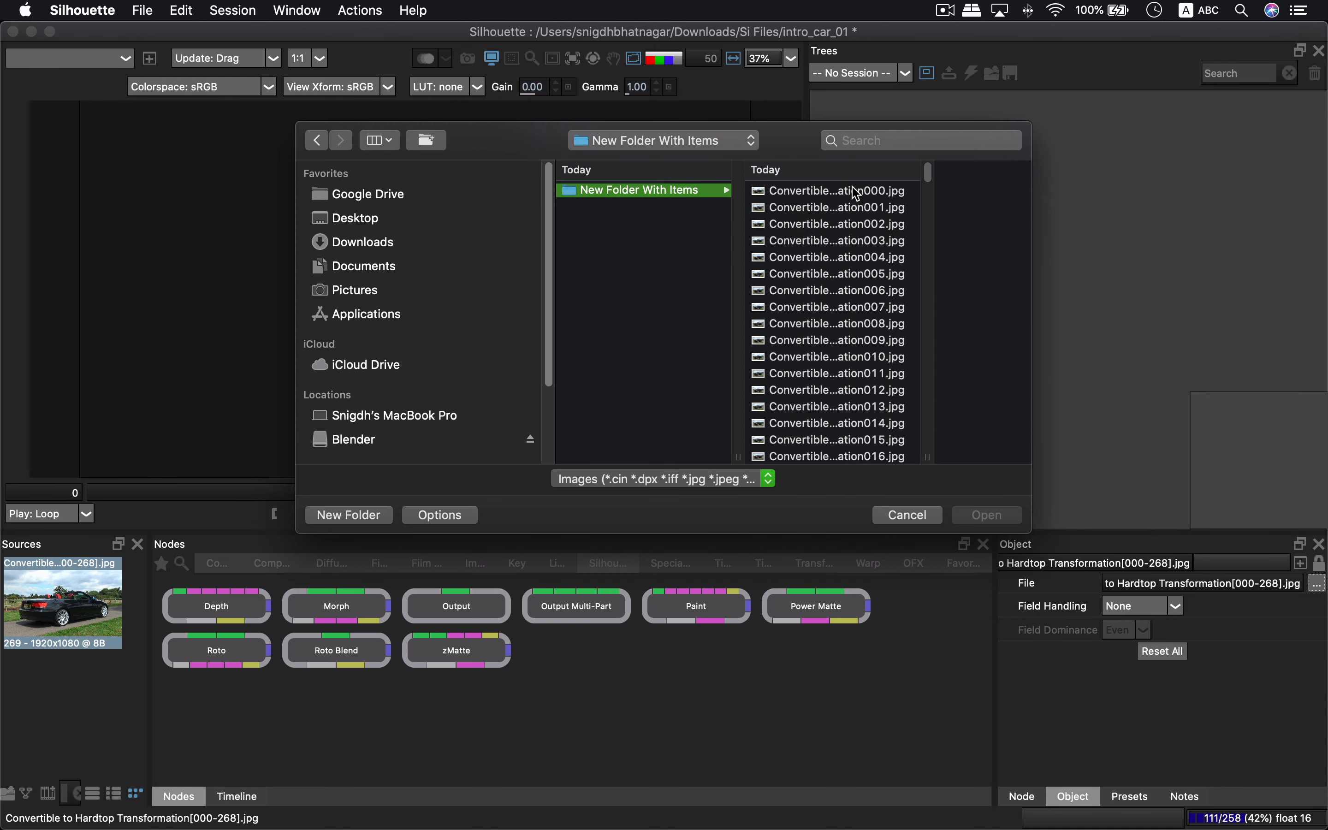
left_click(817, 192)
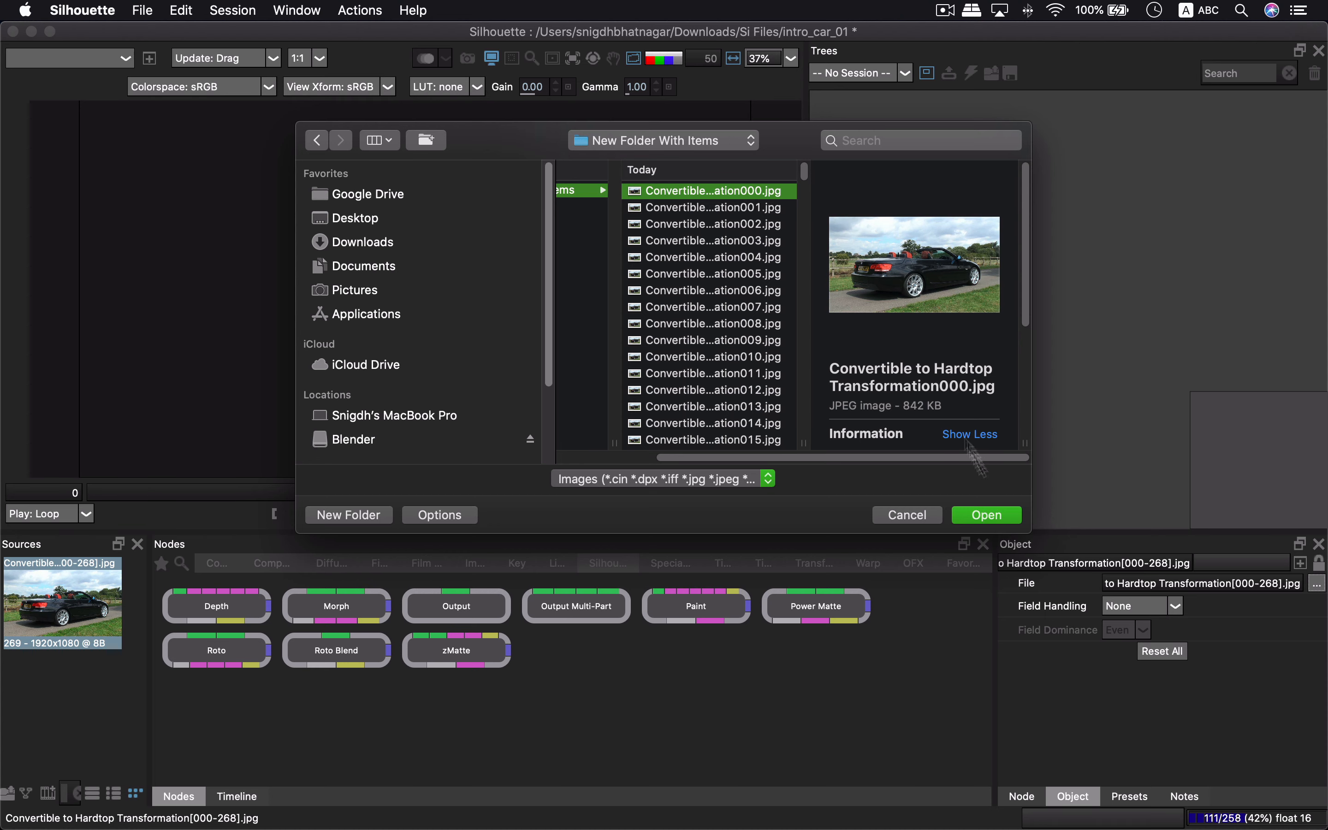
left_click(984, 519)
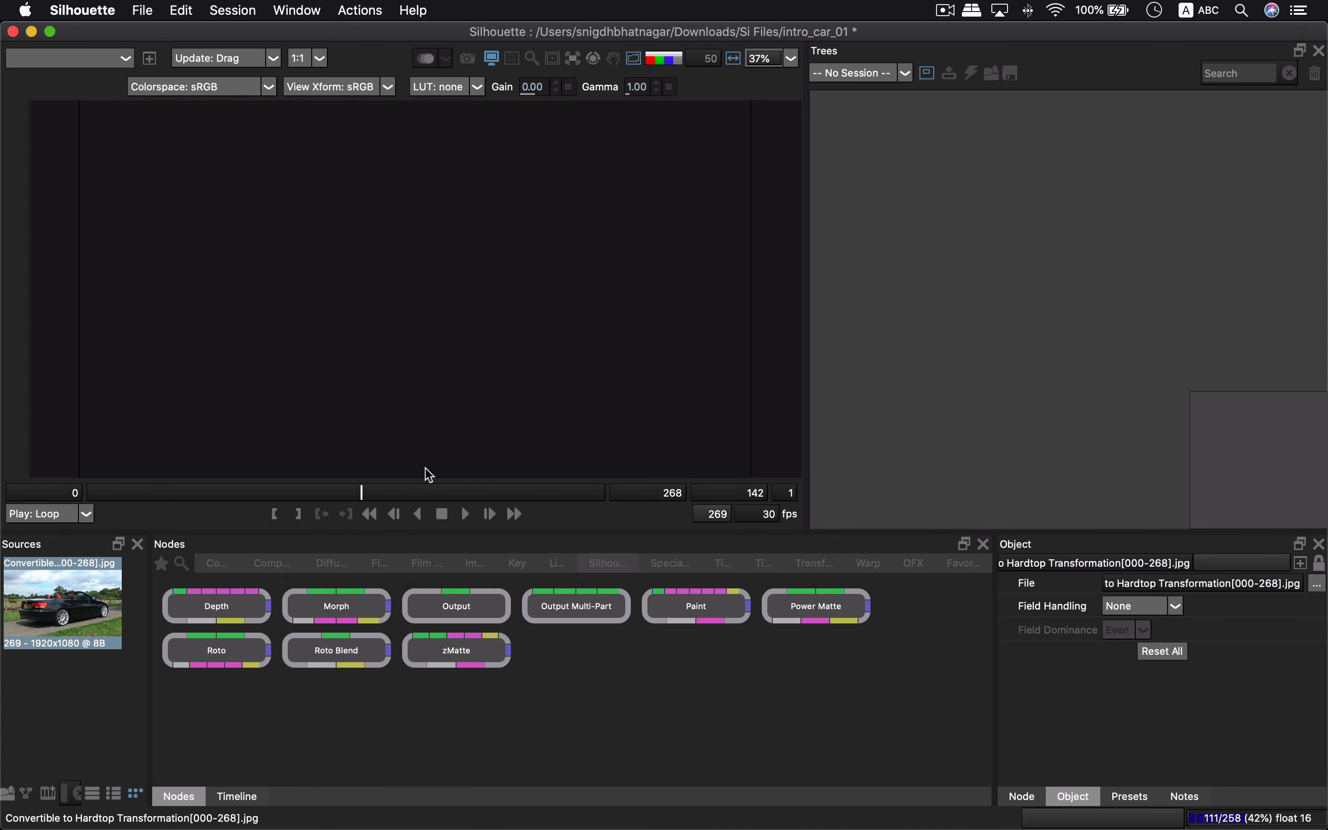
Check the relinked car sequence by playing it forward and backward, and stop playback
left_click(466, 514)
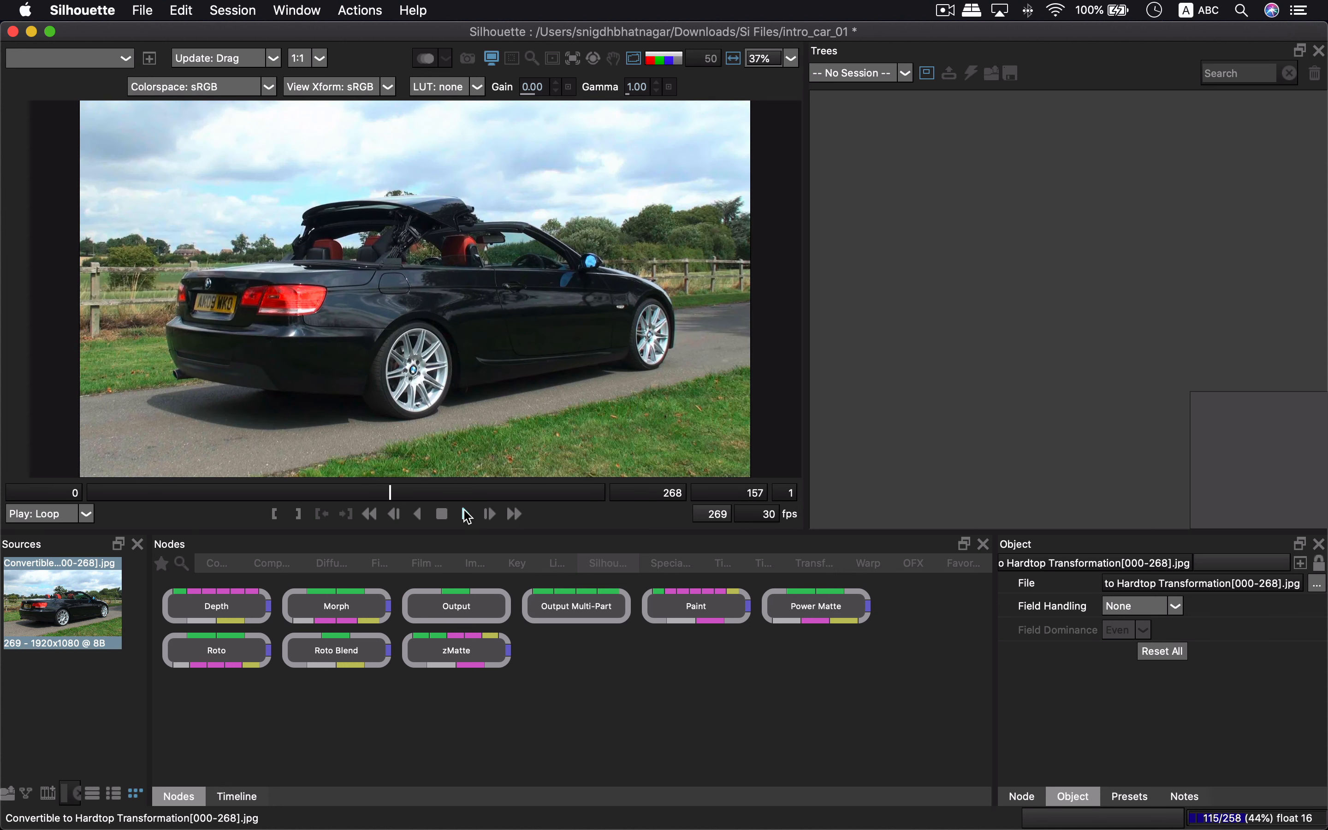
left_click(468, 516)
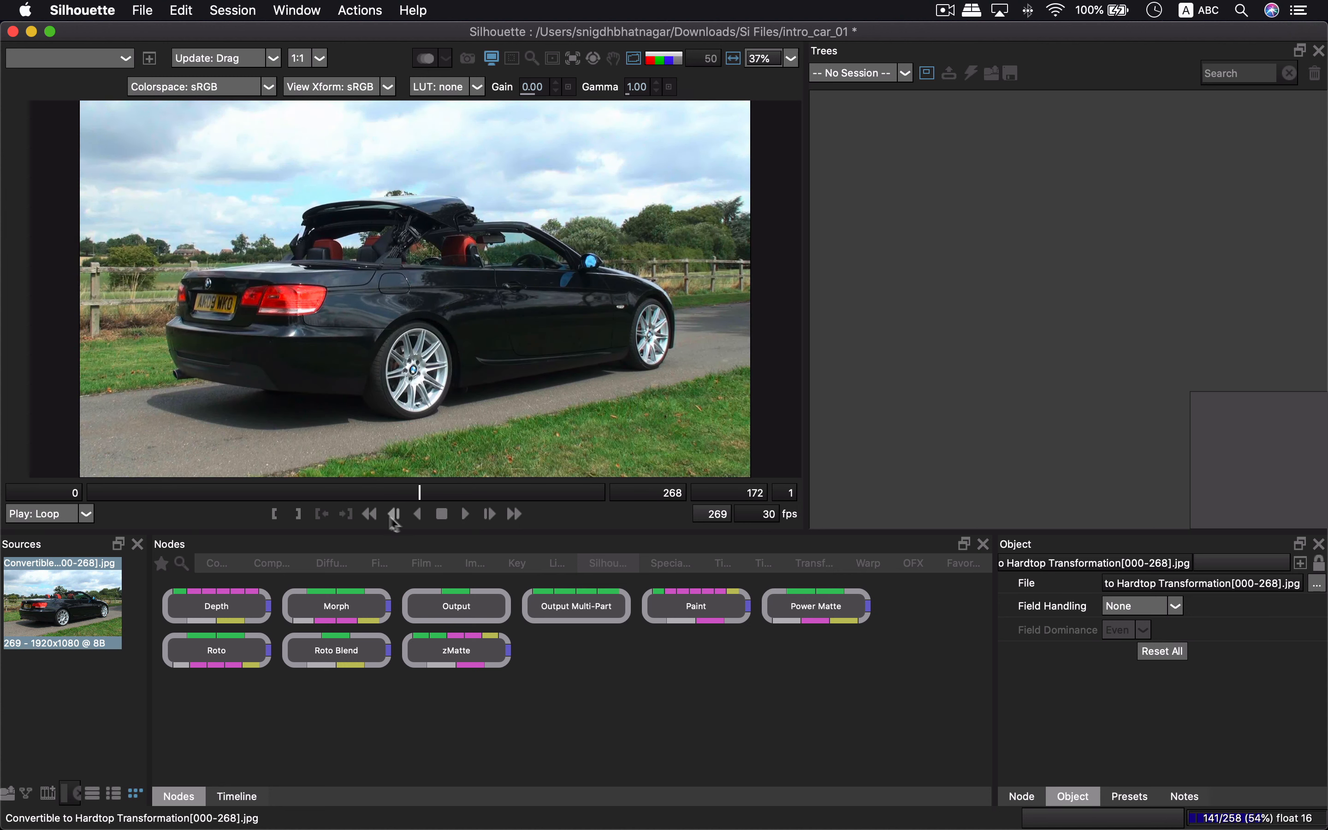
left_click(418, 515)
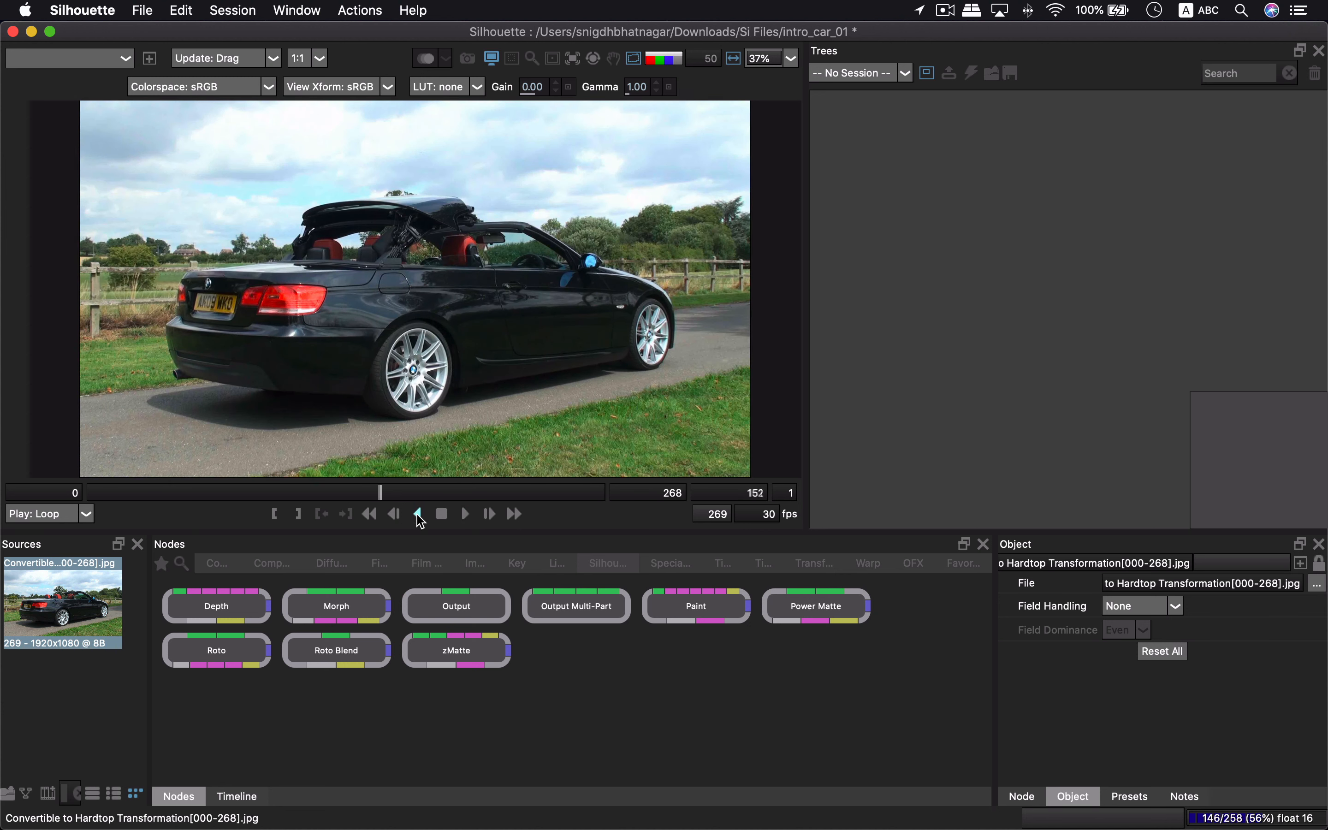
left_click(443, 514)
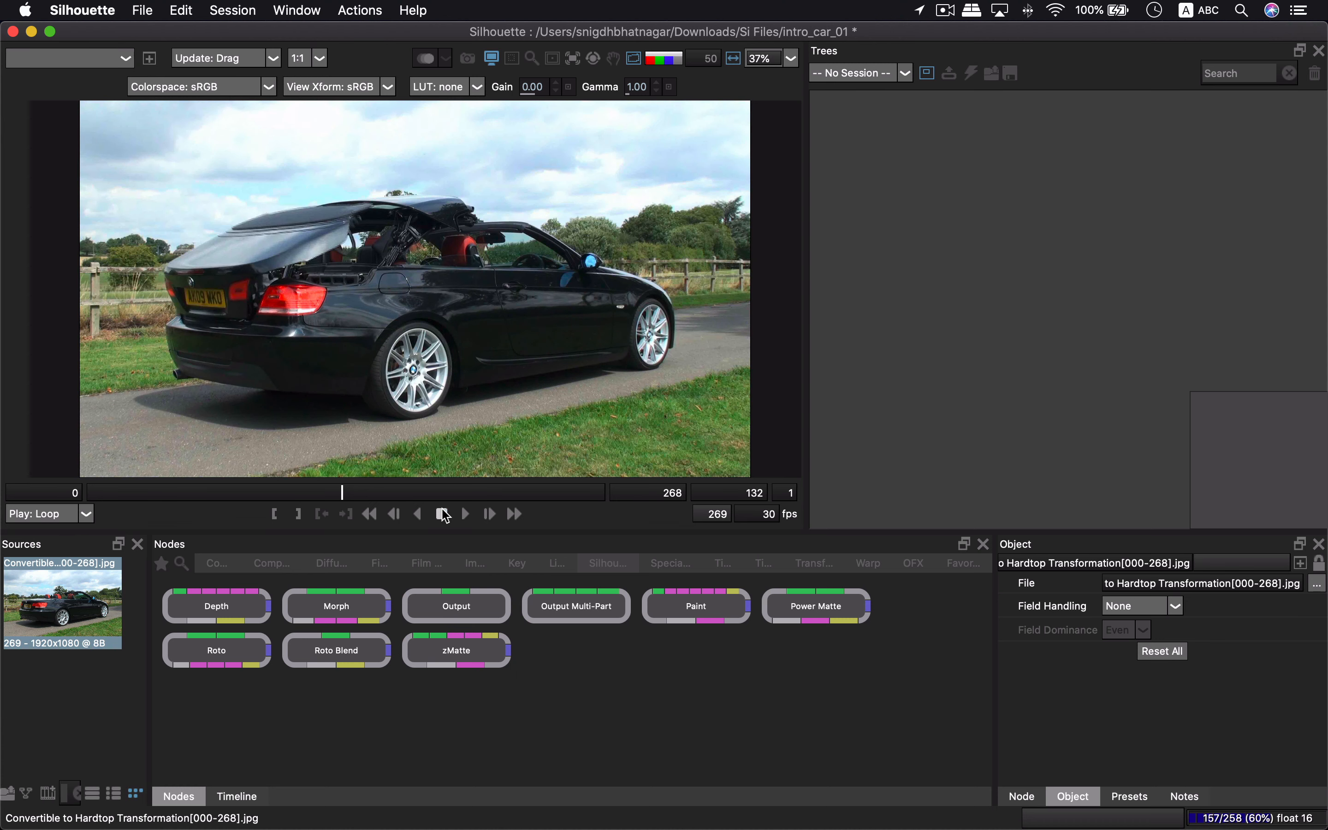